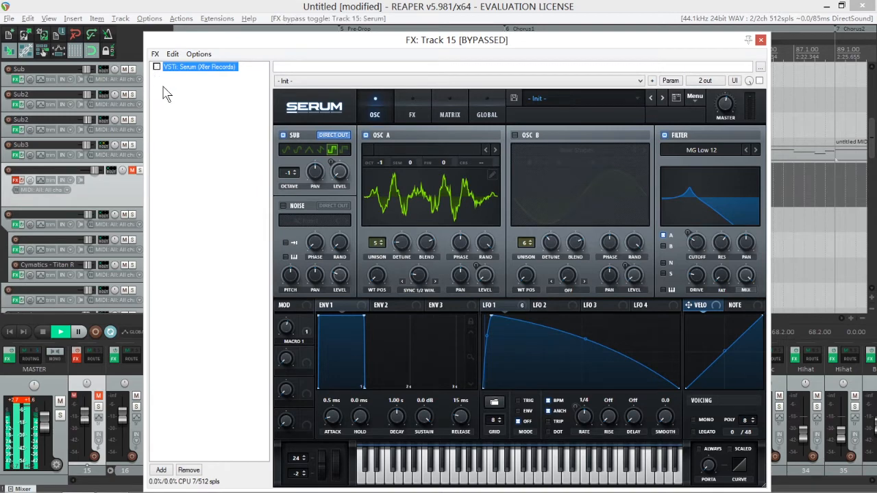
# Remove the existing Serum plugin from track 15's FX chain and close the FX window.
pyautogui.doubleClick(167, 94)
pyautogui.click(622, 61)
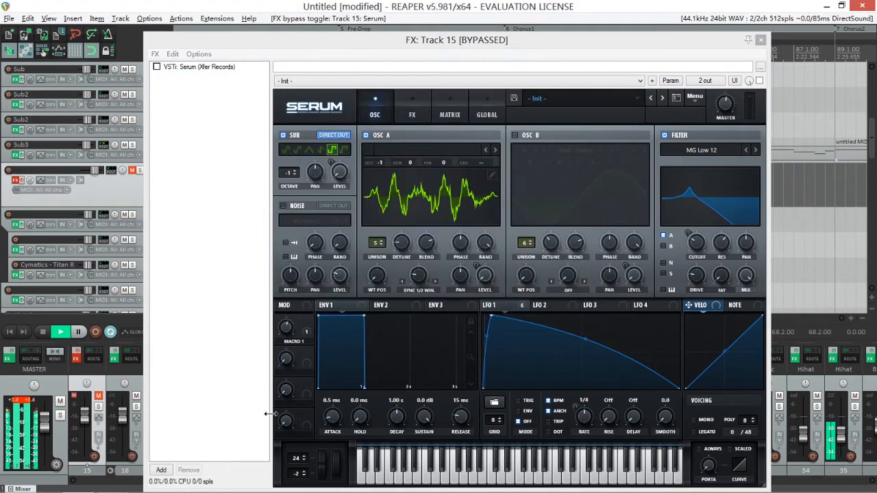
pyautogui.moveTo(221, 69); pyautogui.dragTo(222, 59)
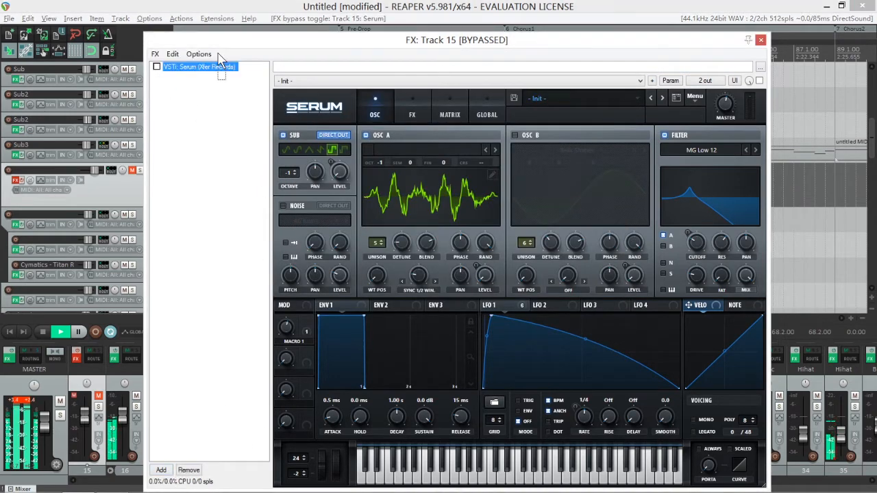
pyautogui.click(192, 471)
pyautogui.click(760, 40)
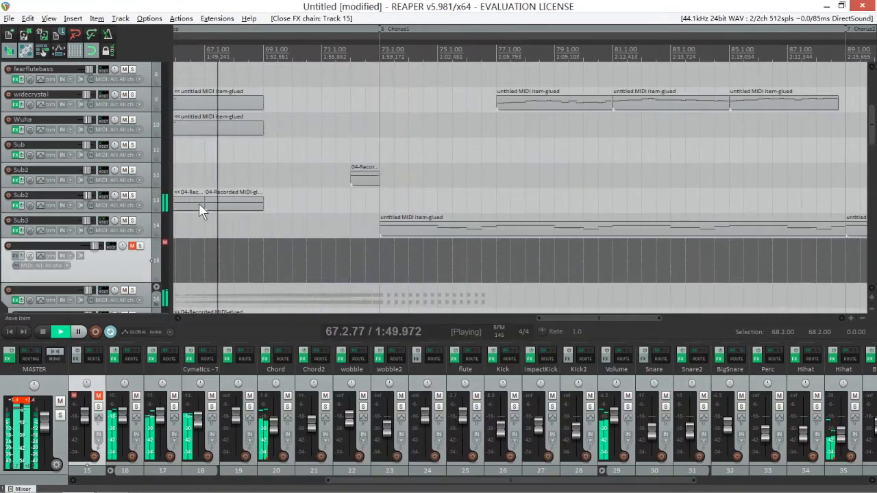
# Set the time selection over the Pre-Drop section from bar 65 to bar 73 and hide the mixer.
pyautogui.moveTo(320, 225); pyautogui.dragTo(551, 231)
pyautogui.scroll(-3, 64, 248)
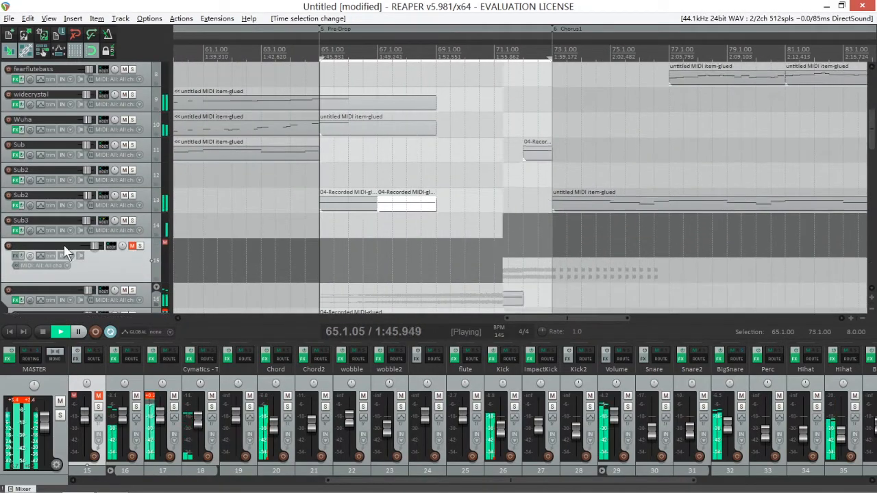
pyautogui.hotkey('ctrl', 'm')
pyautogui.scroll(2, 109, 239)
pyautogui.scroll(1, 109, 239)
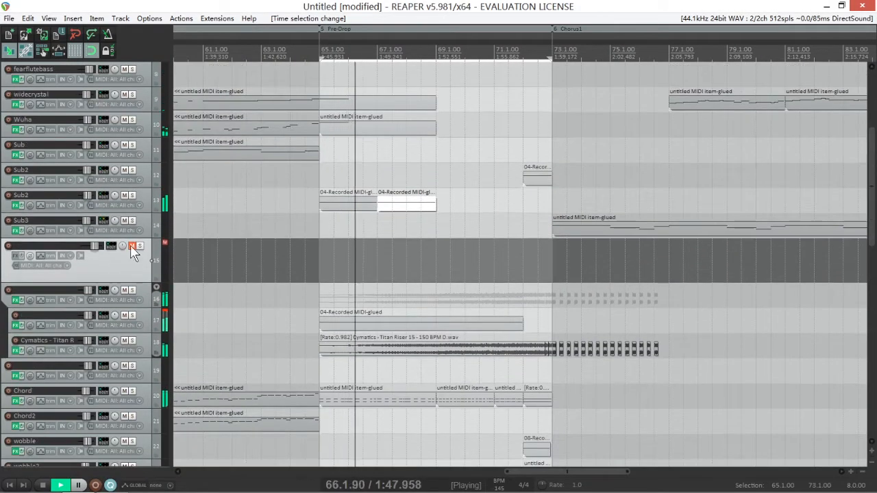
# Unmute and solo track 15, then stop playback with the edit cursor at bar 65.
pyautogui.click(140, 246)
pyautogui.click(321, 253)
pyautogui.press('space')
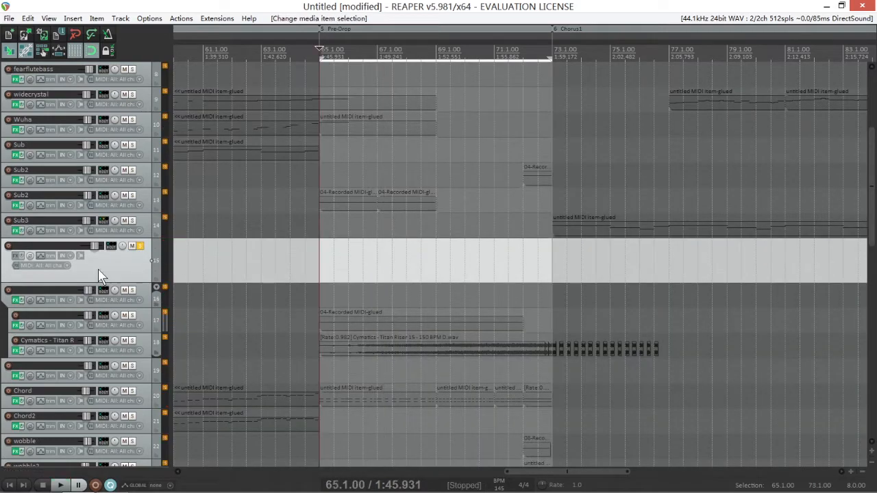
# Add a fresh Serum instrument to track 15 and close its FX window.
pyautogui.click(17, 256)
pyautogui.doubleClick(453, 112)
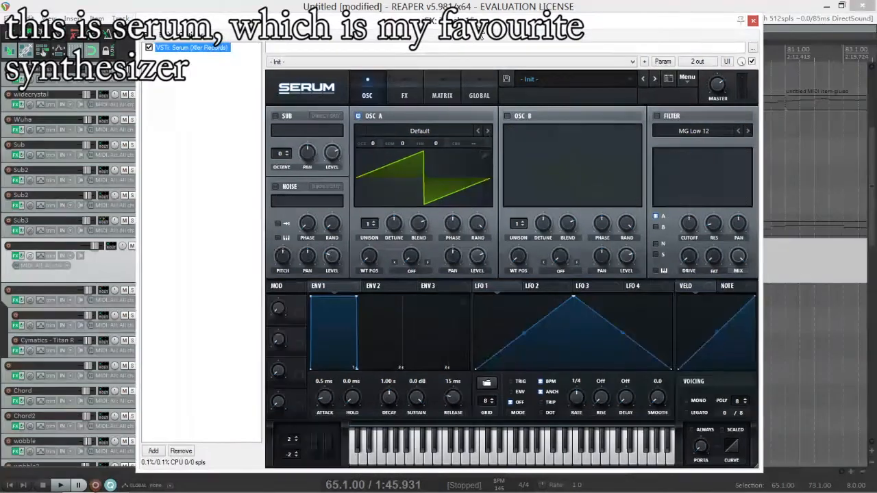
pyautogui.click(750, 21)
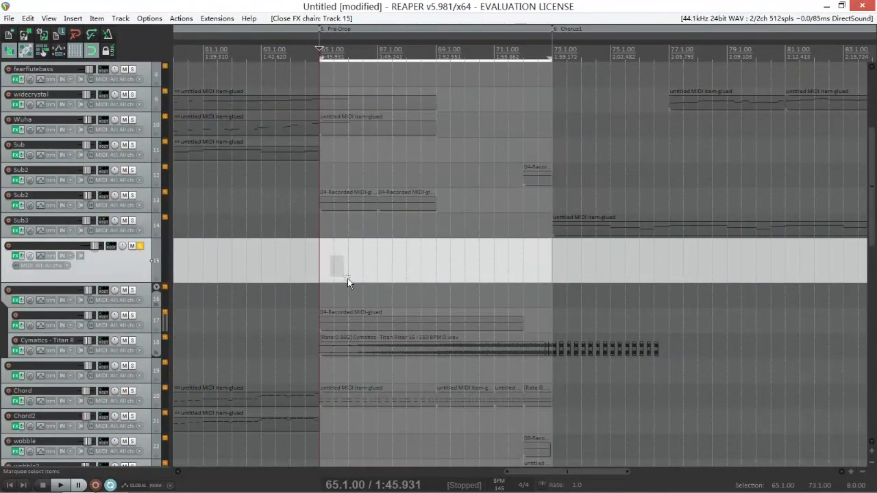
# Insert an empty MIDI item on track 15 from bar 65 to bar 73 and open it in the MIDI editor.
pyautogui.moveTo(348, 278)
pyautogui.mouseDown()
pyautogui.moveTo(401, 258)
pyautogui.moveTo(559, 259)
pyautogui.mouseUp()
pyautogui.click(483, 267)
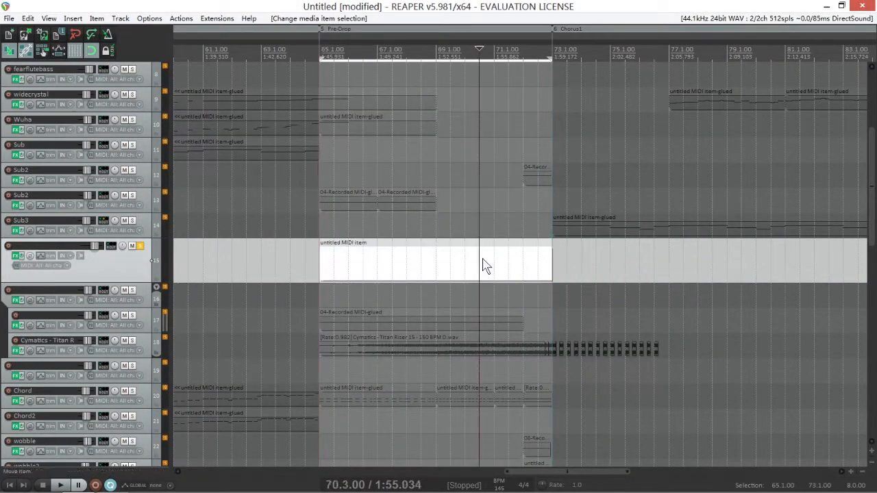
pyautogui.doubleClick(483, 266)
# Draw one sustained note from bar 65 to bar 73, move it to D4, and close the MIDI editor.
pyautogui.click(66, 277)
pyautogui.moveTo(78, 278); pyautogui.dragTo(325, 276)
pyautogui.doubleClick(315, 270)
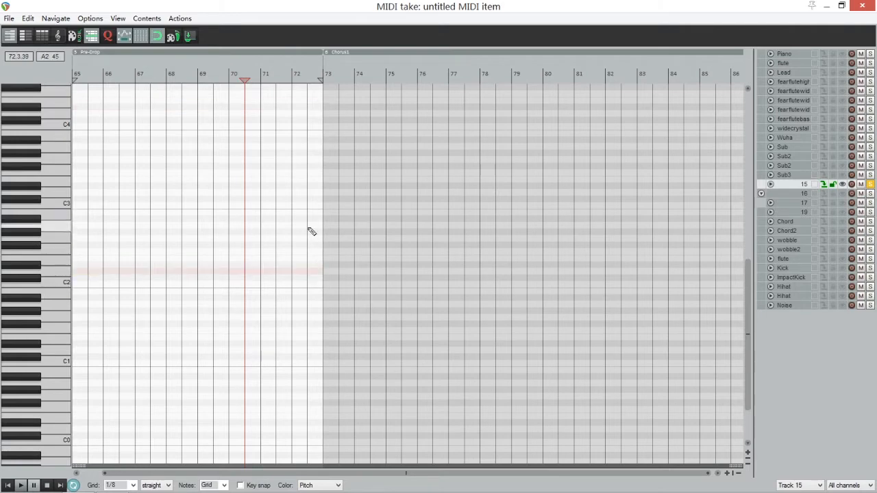
pyautogui.hotkey('ctrl', 'z')
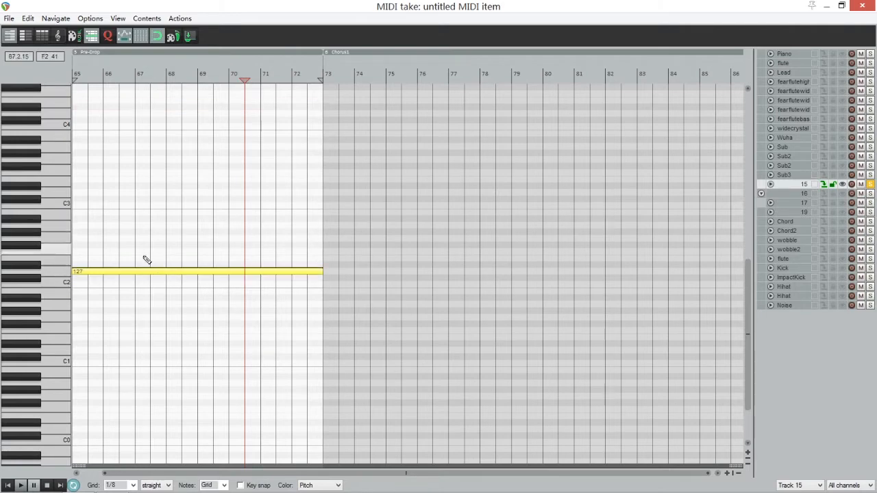
pyautogui.moveTo(143, 272); pyautogui.dragTo(144, 122)
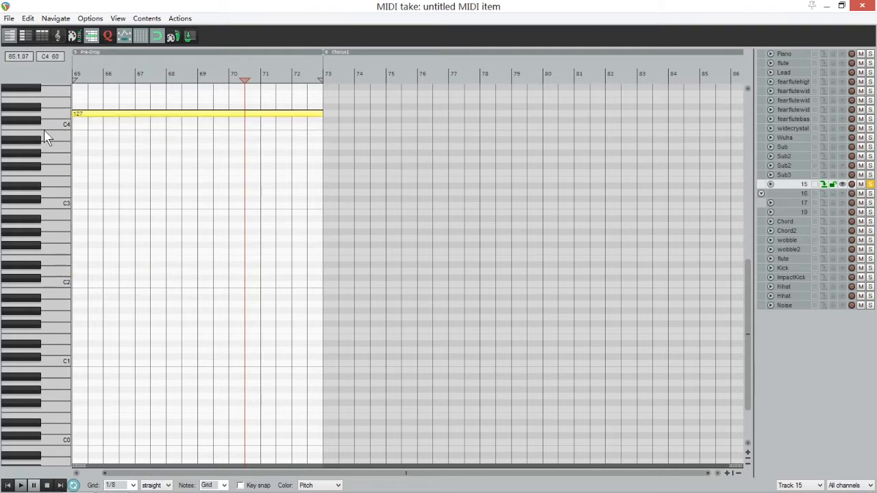
pyautogui.scroll(3, 48, 135)
pyautogui.click(862, 5)
# Assign LFO 1 to the level of Serum's Oscillator A and play track 15 from bar 65.
pyautogui.click(321, 241)
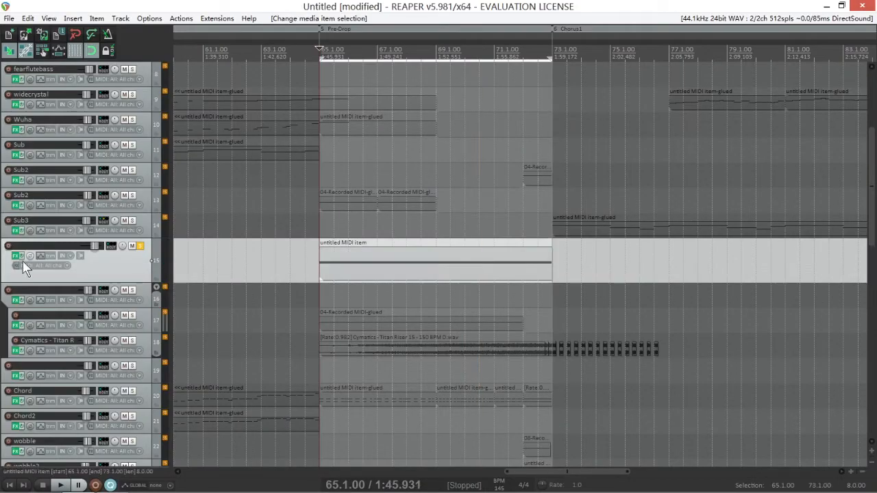
pyautogui.click(14, 256)
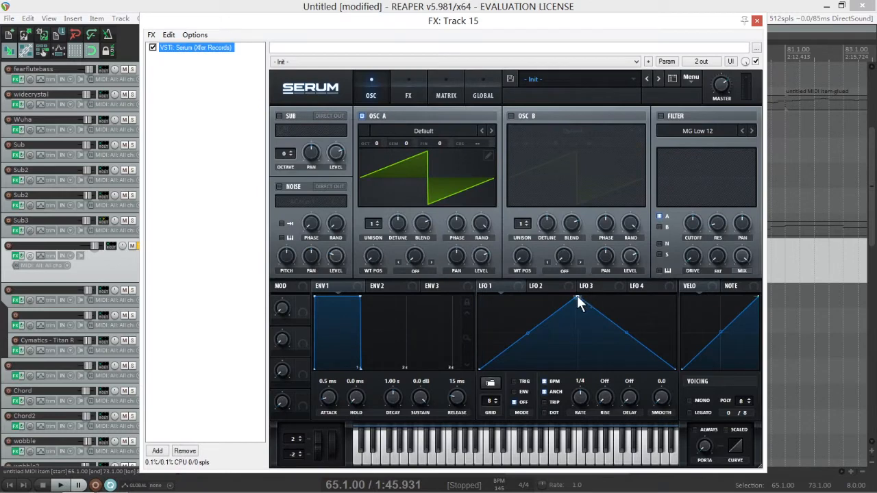
pyautogui.moveTo(482, 286); pyautogui.dragTo(477, 232)
pyautogui.press('space')
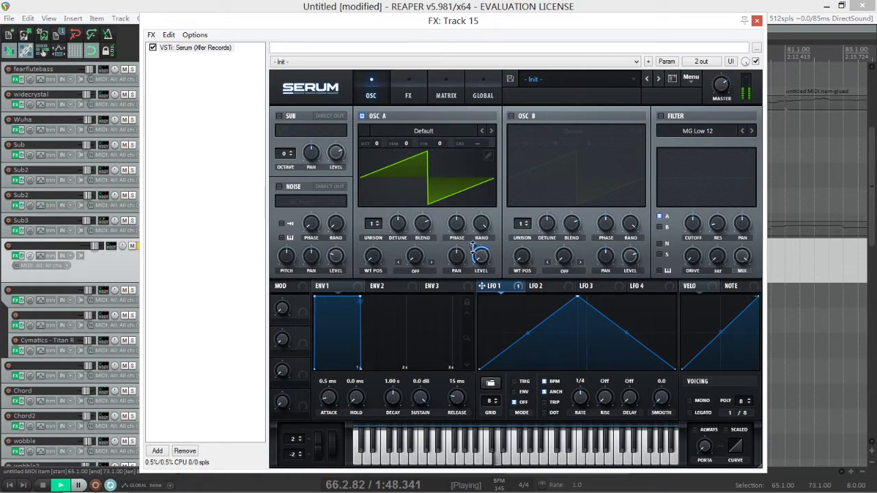
pyautogui.moveTo(549, 21); pyautogui.dragTo(516, 398)
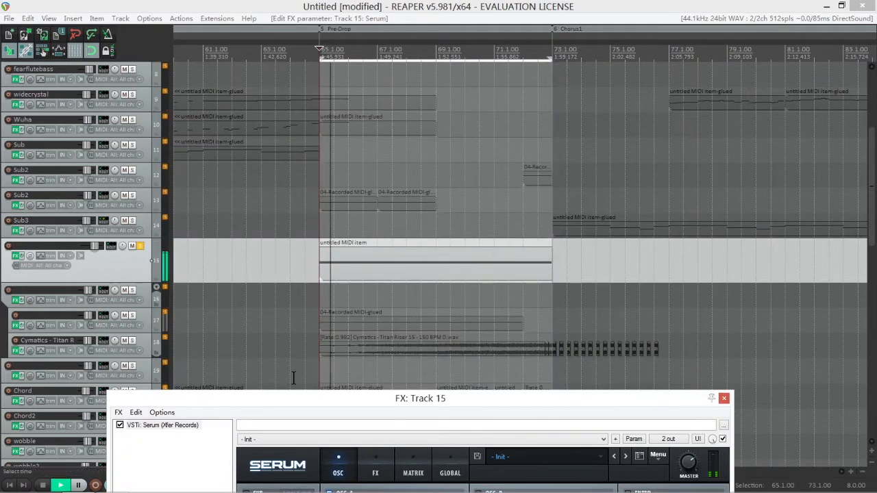
pyautogui.moveTo(304, 402); pyautogui.dragTo(331, 42)
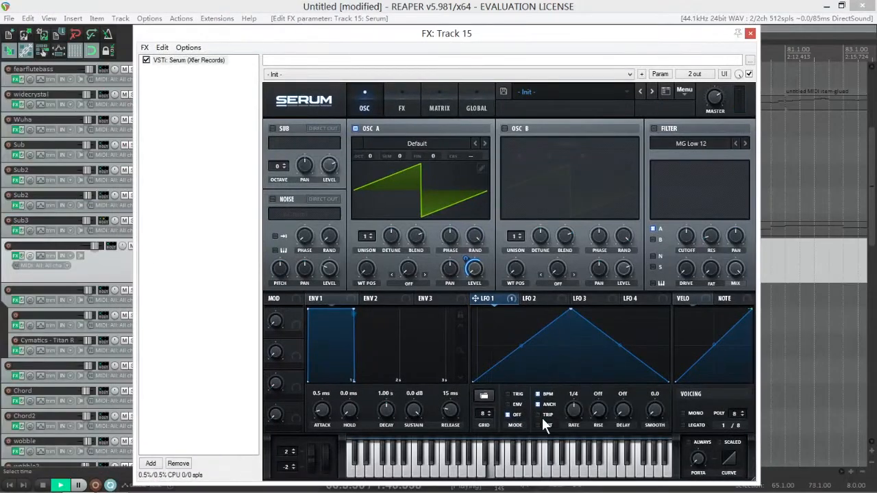
# Set LFO 1's rate to 1/8 and reshape it with an earlier peak, a curved rise and a nearly straight fall.
pyautogui.moveTo(576, 407); pyautogui.dragTo(575, 400)
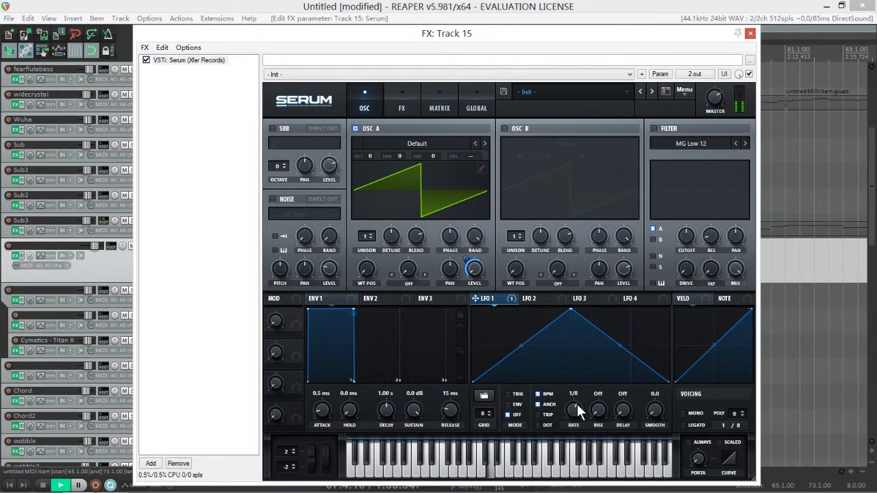
pyautogui.moveTo(522, 346); pyautogui.dragTo(522, 323)
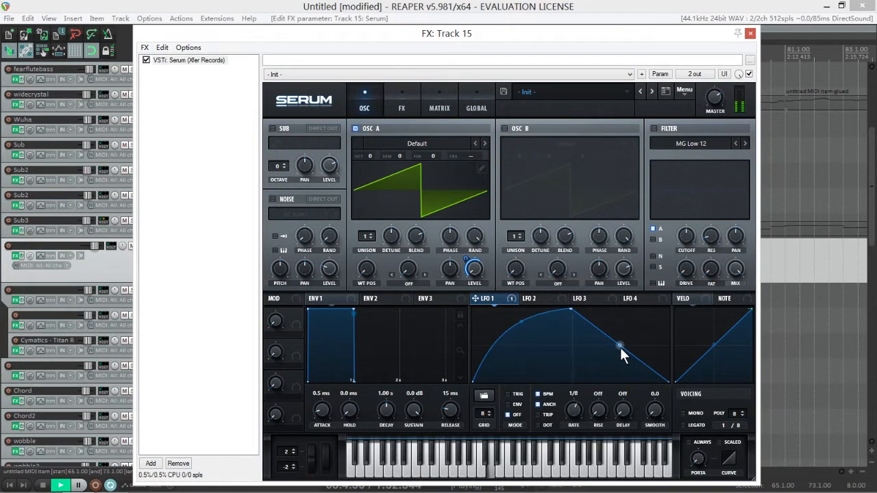
pyautogui.moveTo(620, 347)
pyautogui.mouseDown()
pyautogui.moveTo(620, 322)
pyautogui.moveTo(610, 343)
pyautogui.mouseUp()
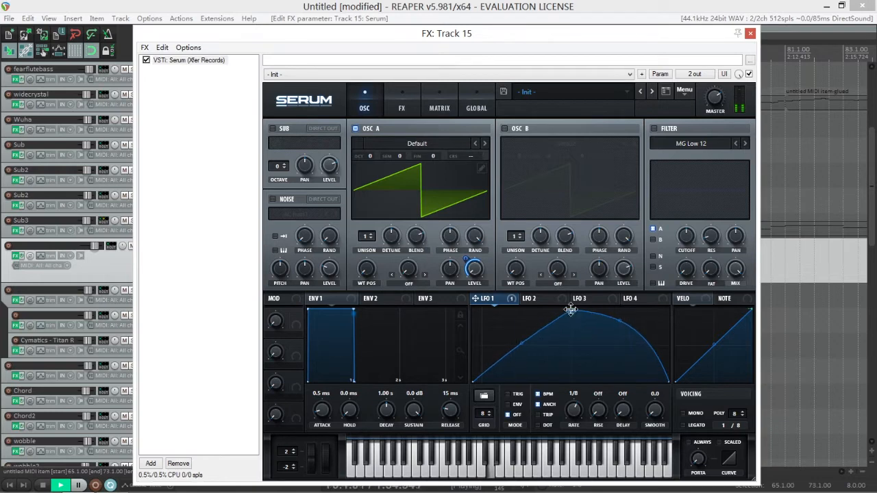
pyautogui.moveTo(571, 309); pyautogui.dragTo(519, 269)
pyautogui.moveTo(597, 322); pyautogui.dragTo(596, 348)
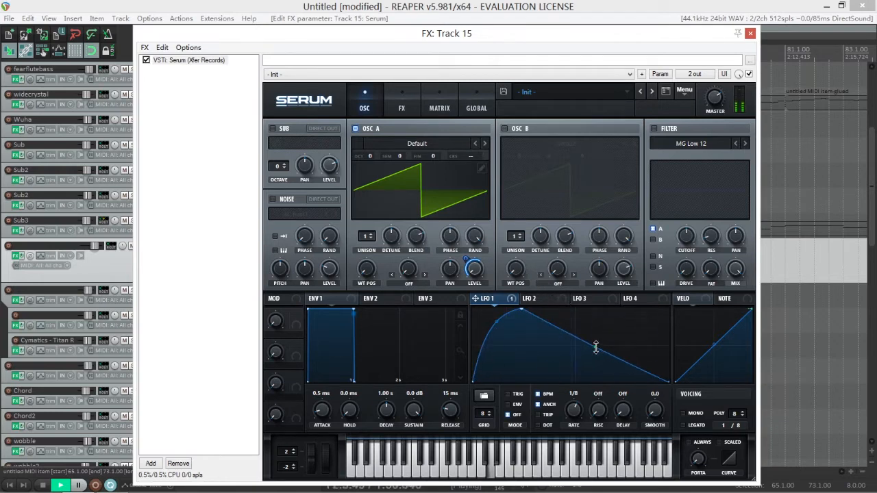
# Set Oscillator A to octave -1 with 7 unison voices and redraw its waveform as a square wave.
pyautogui.moveTo(370, 155); pyautogui.dragTo(392, 267)
pyautogui.click(480, 172)
pyautogui.moveTo(492, 214); pyautogui.dragTo(307, 211)
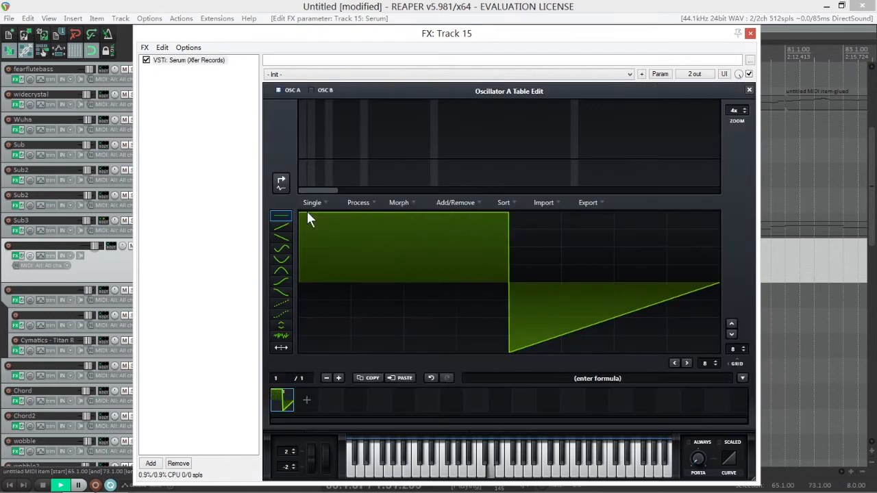
pyautogui.moveTo(578, 346); pyautogui.dragTo(656, 276)
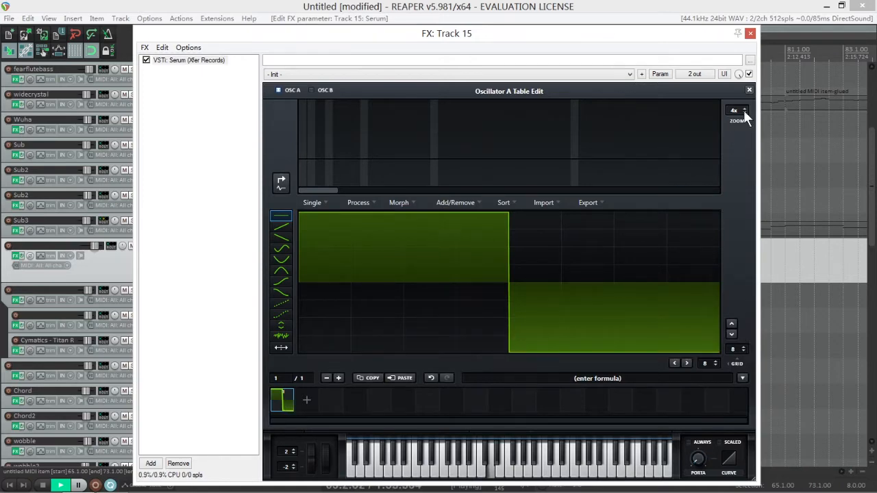
pyautogui.click(749, 90)
# Stop playback and resample the current Serum sound to Oscillator A.
pyautogui.click(685, 90)
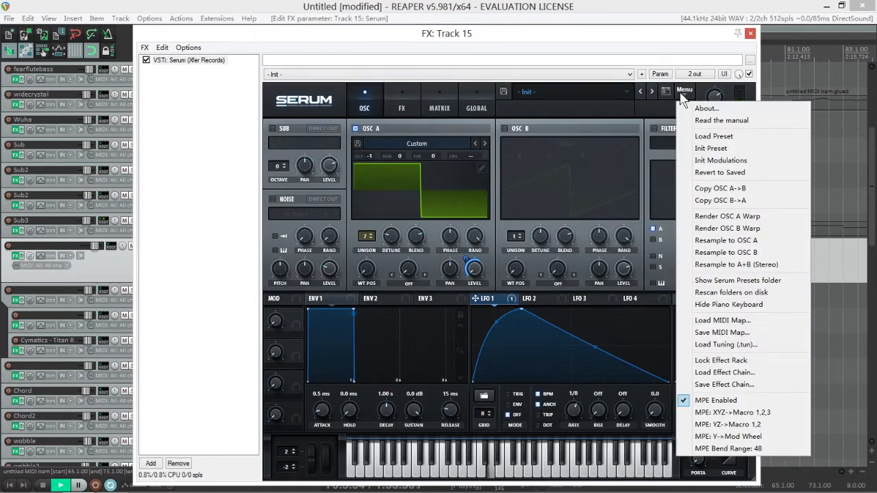
pyautogui.click(625, 49)
pyautogui.press('space')
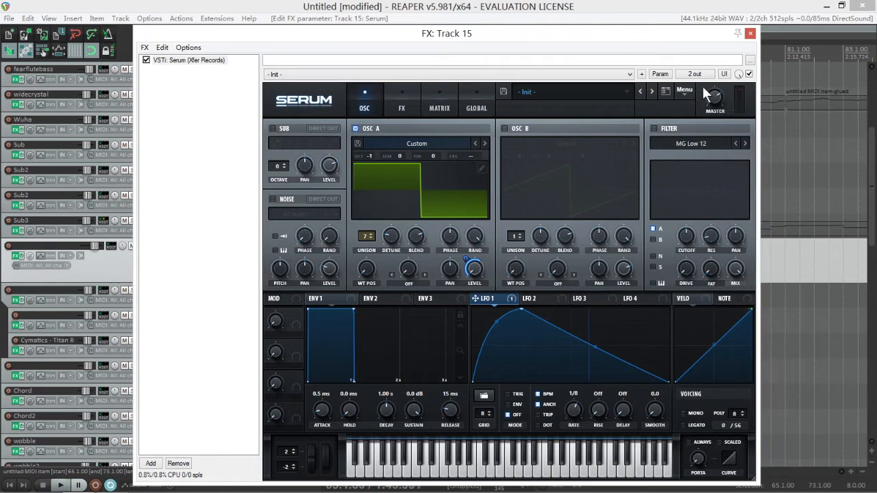
pyautogui.click(687, 90)
pyautogui.click(728, 241)
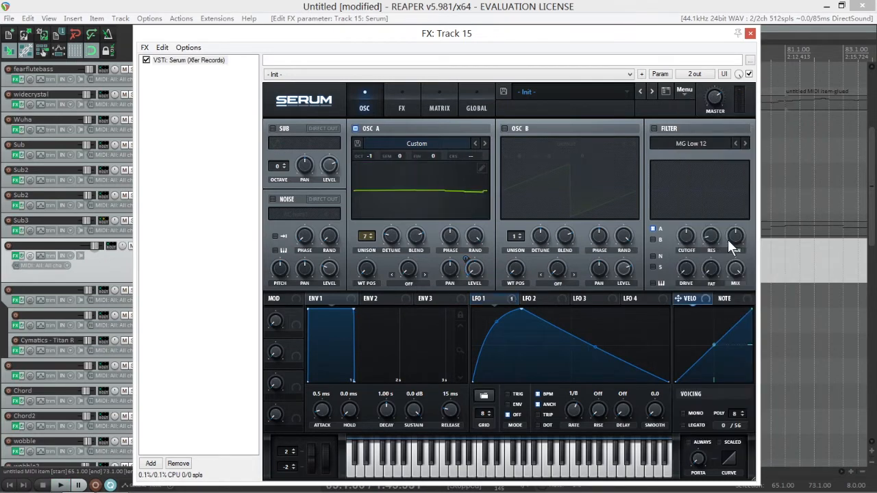
# Resample the sound to Oscillator A three more times, showing its wavetable in the 3D view.
pyautogui.click(685, 90)
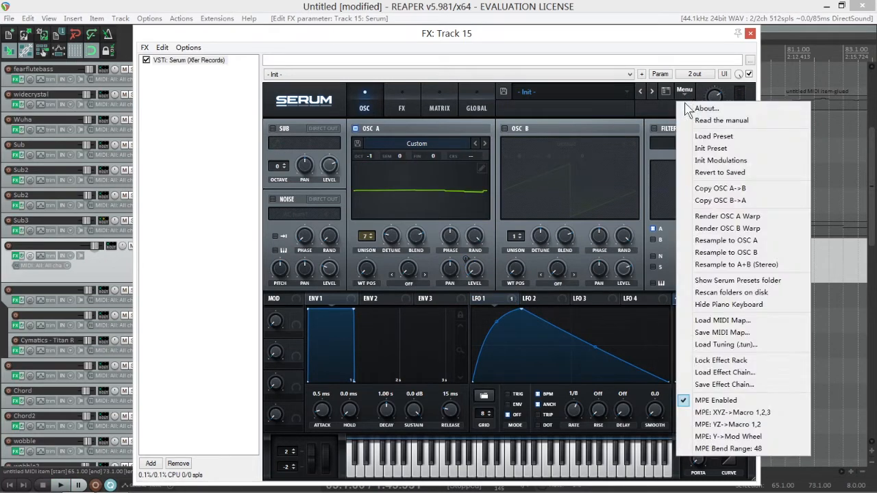
pyautogui.click(715, 236)
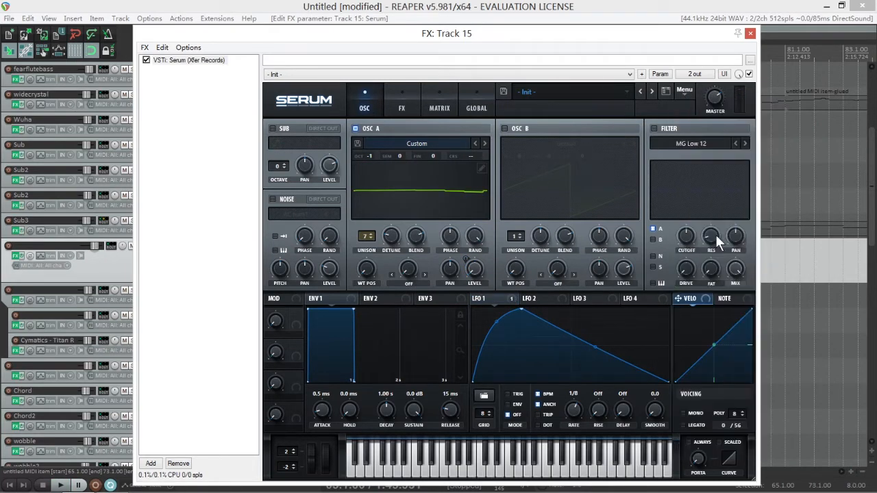
pyautogui.click(416, 181)
pyautogui.click(685, 90)
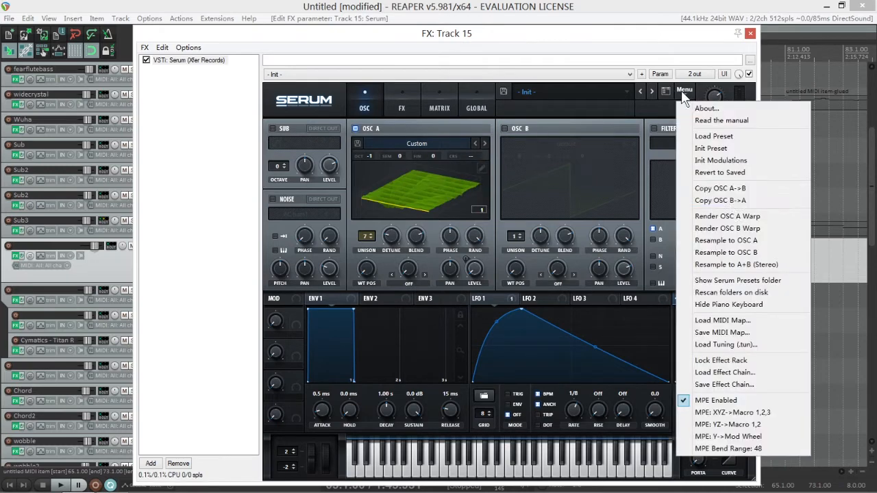
pyautogui.click(728, 240)
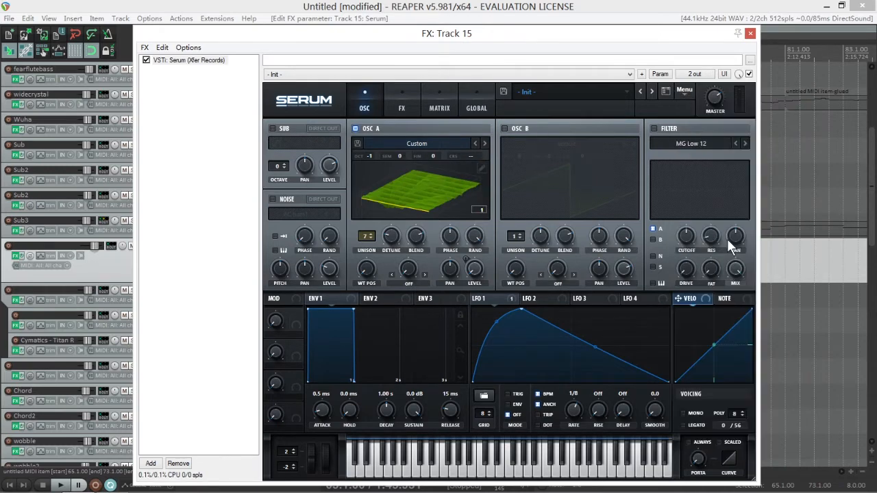
pyautogui.click(685, 90)
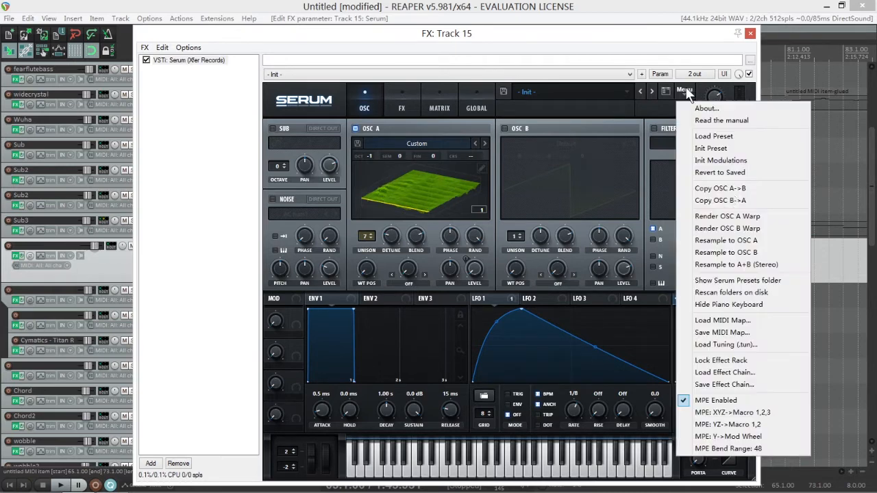
pyautogui.click(686, 236)
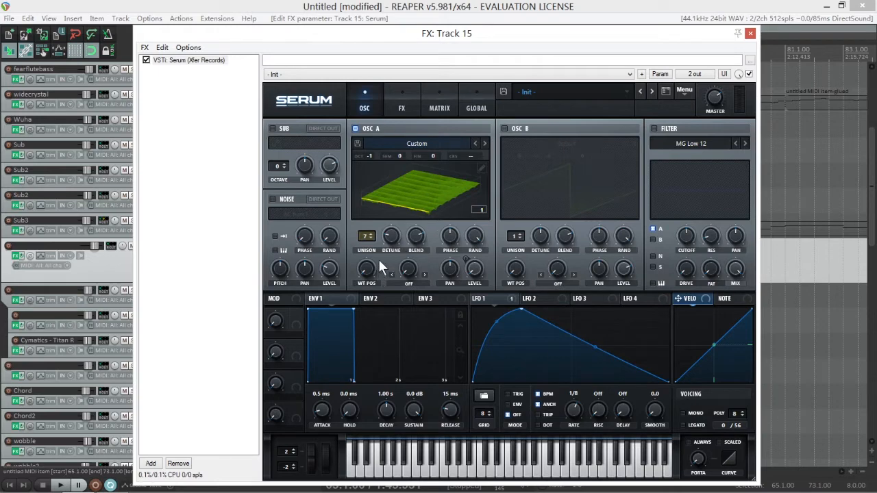
# In Oscillator A's wavetable editor, remove the fundamental from the frames and normalize each frame separately.
pyautogui.click(409, 213)
pyautogui.click(481, 167)
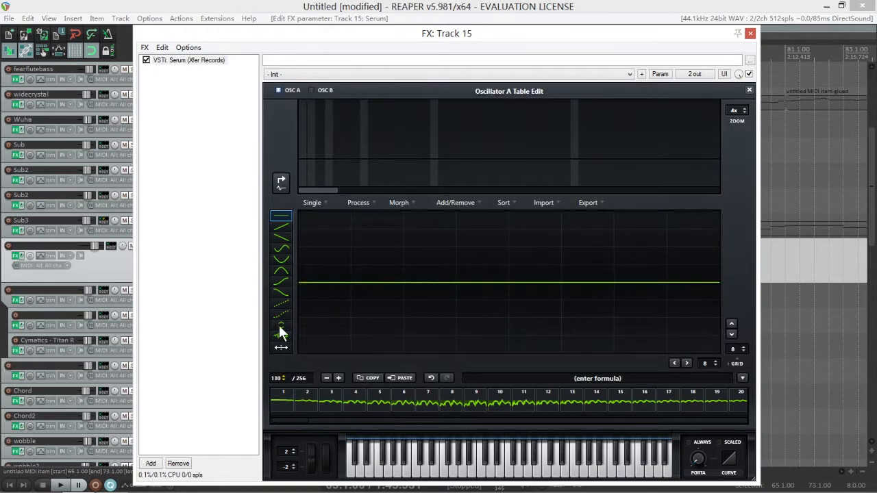
pyautogui.click(359, 203)
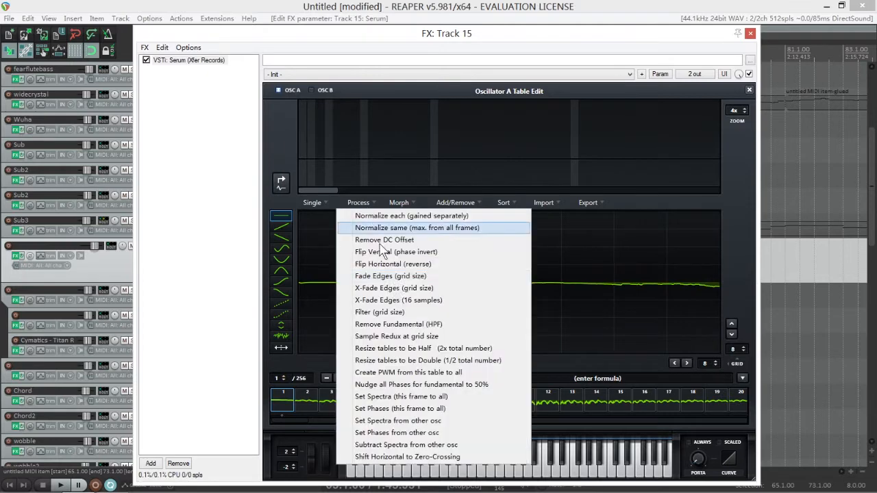
pyautogui.click(403, 324)
pyautogui.click(370, 205)
pyautogui.click(382, 217)
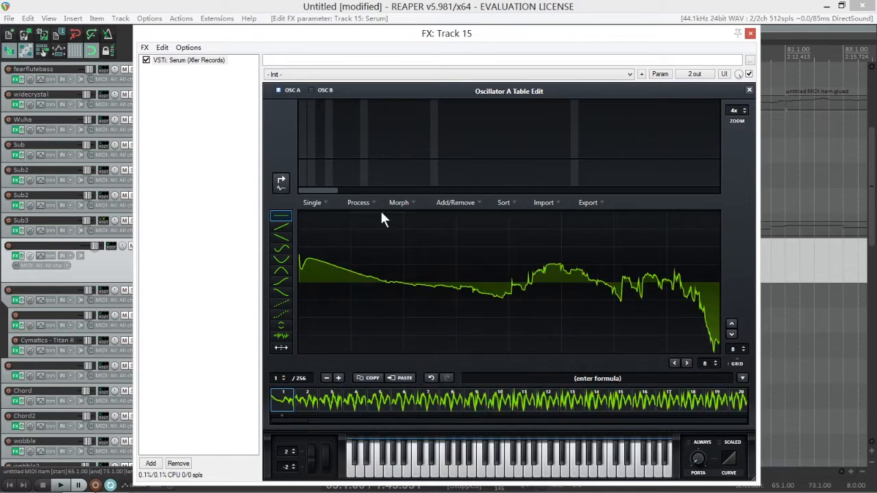
# Close the wavetable editor, show Oscillator A's wavetable in 2D, raise its wavetable position to about 76 and start playback.
pyautogui.click(750, 91)
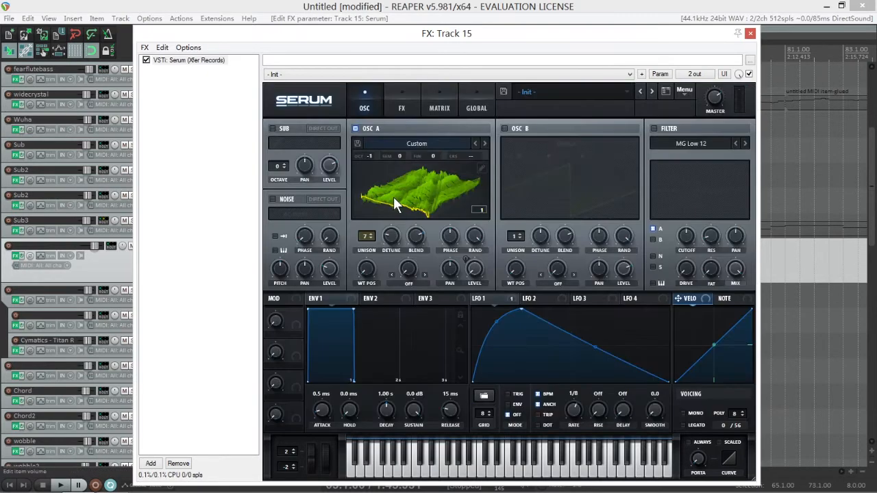
pyautogui.click(404, 199)
pyautogui.moveTo(368, 245); pyautogui.dragTo(367, 283)
pyautogui.press('space')
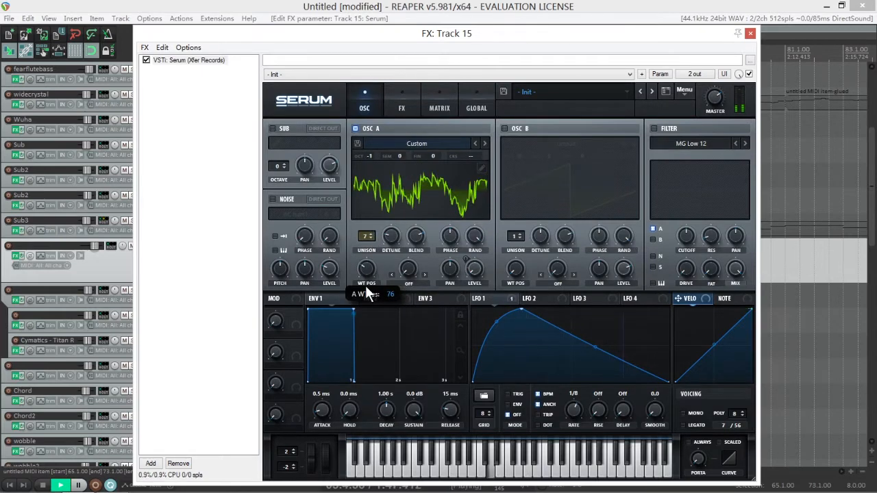
# Set Oscillator A to octave 0 and its warp mode to Sync (Window 1/2), adjusting the wavetable position.
pyautogui.moveTo(373, 154); pyautogui.dragTo(375, 142)
pyautogui.moveTo(370, 269); pyautogui.dragTo(433, 273)
pyautogui.click(409, 284)
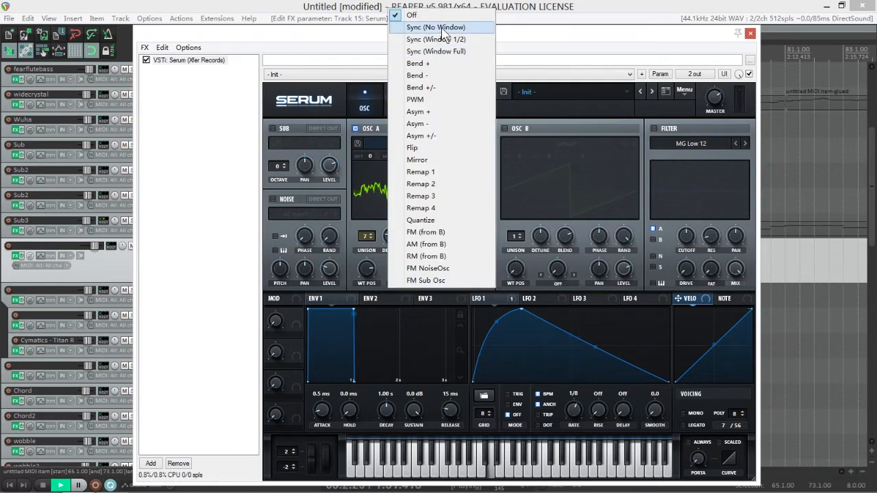
pyautogui.click(429, 29)
pyautogui.click(426, 275)
pyautogui.moveTo(367, 277); pyautogui.dragTo(381, 259)
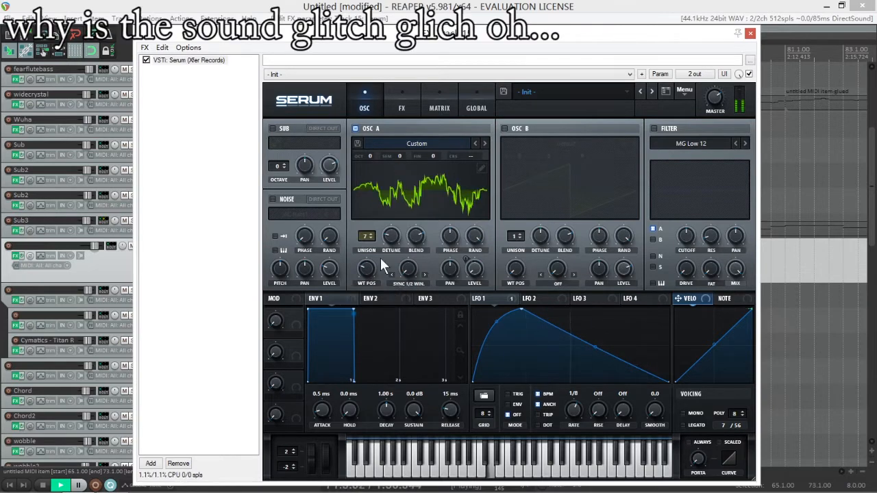
# Remove the fundamental and normalize the frames in Oscillator A's wavetable editor, then readjust the wavetable position.
pyautogui.click(482, 166)
pyautogui.click(399, 203)
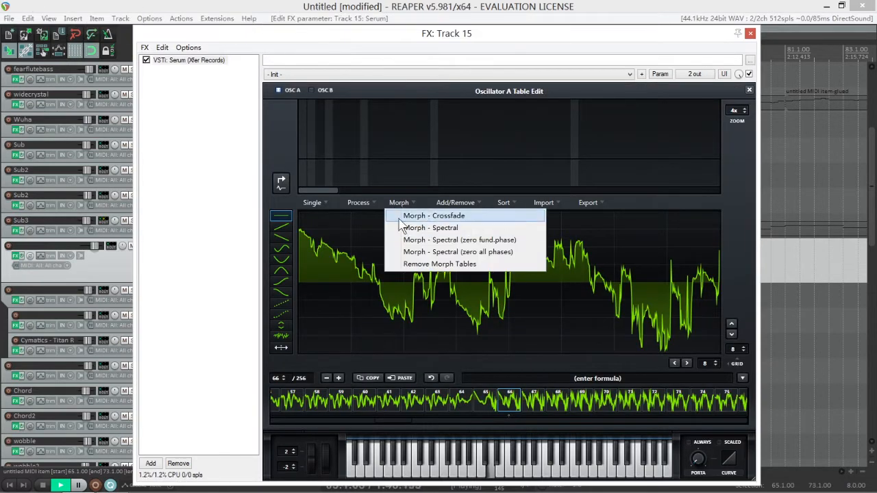
pyautogui.click(358, 202)
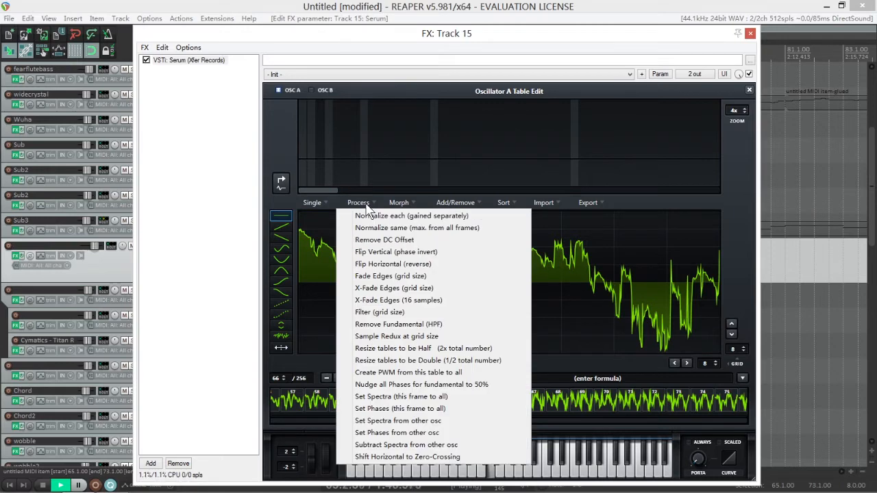
pyautogui.click(414, 337)
pyautogui.click(368, 204)
pyautogui.click(375, 218)
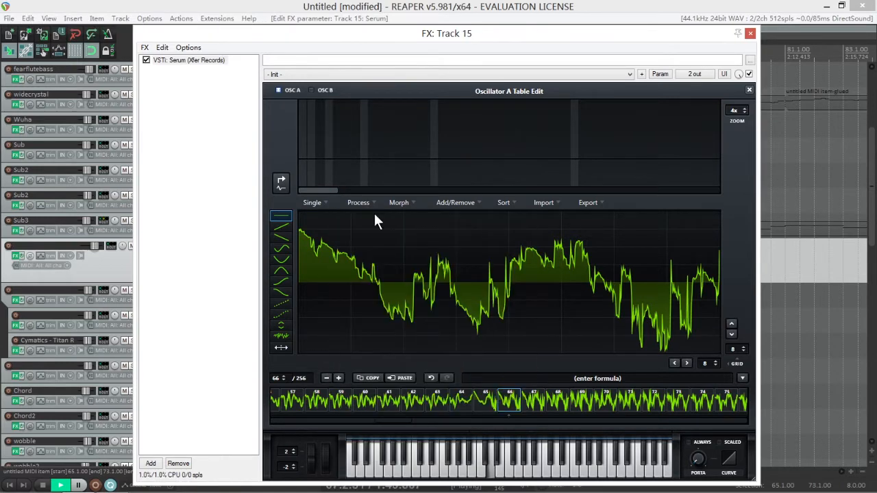
pyautogui.click(370, 204)
pyautogui.click(376, 228)
pyautogui.click(750, 89)
pyautogui.moveTo(363, 273); pyautogui.dragTo(370, 216)
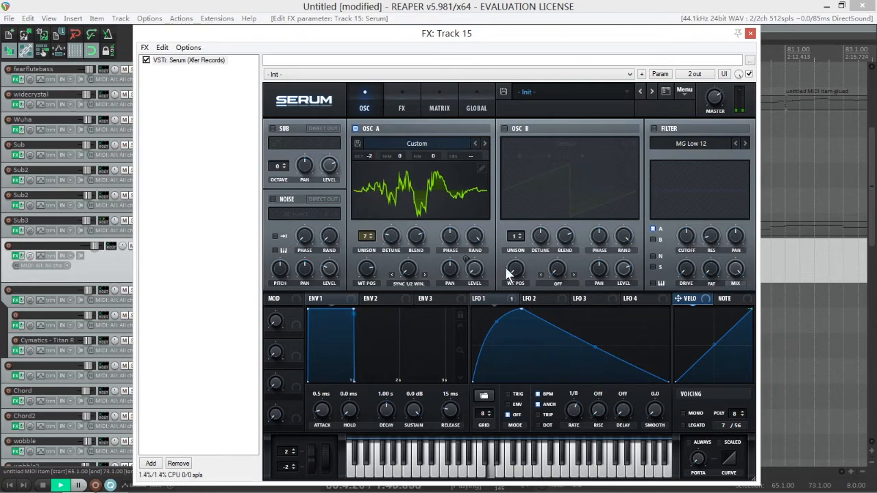
# Move LFO 1's peak slightly earlier in its curve and set the LFO rate to 1/2.
pyautogui.moveTo(522, 310); pyautogui.dragTo(513, 309)
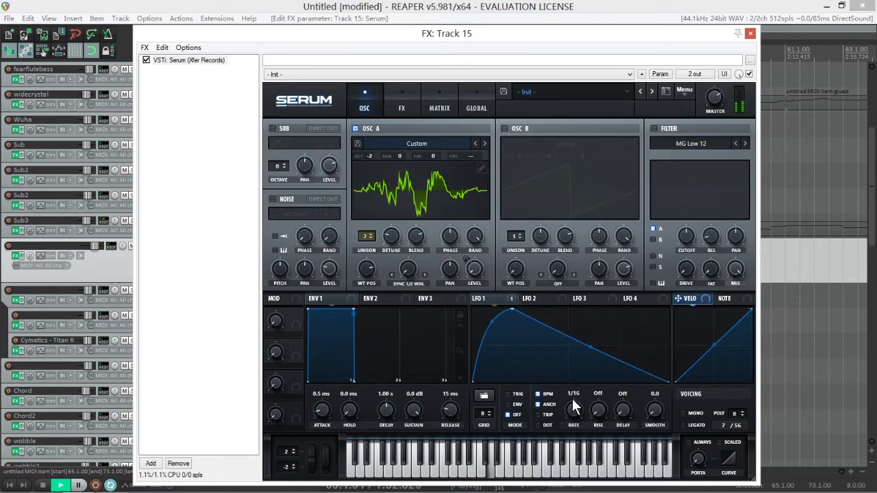
pyautogui.moveTo(573, 398); pyautogui.dragTo(573, 424)
pyautogui.moveTo(514, 310); pyautogui.dragTo(507, 298)
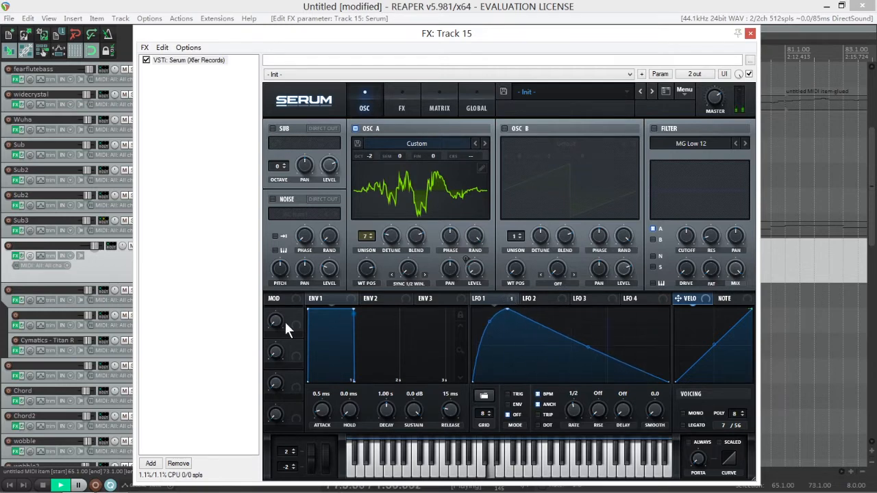
# Assign Macro 1 to LFO 1's rate with an amount of 100 and set the base rate to 1/4.
pyautogui.moveTo(570, 408); pyautogui.dragTo(567, 490)
pyautogui.moveTo(567, 403); pyautogui.dragTo(566, 446)
pyautogui.moveTo(562, 476); pyautogui.dragTo(562, 470)
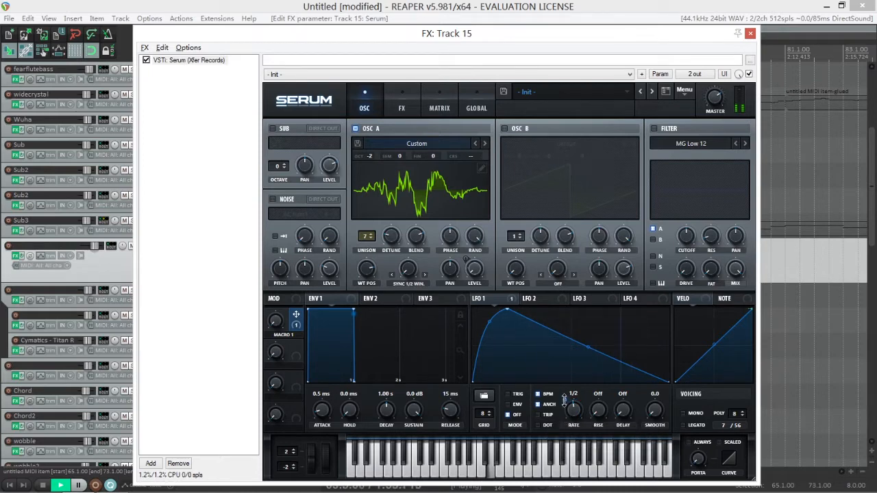
pyautogui.moveTo(565, 404); pyautogui.dragTo(564, 387)
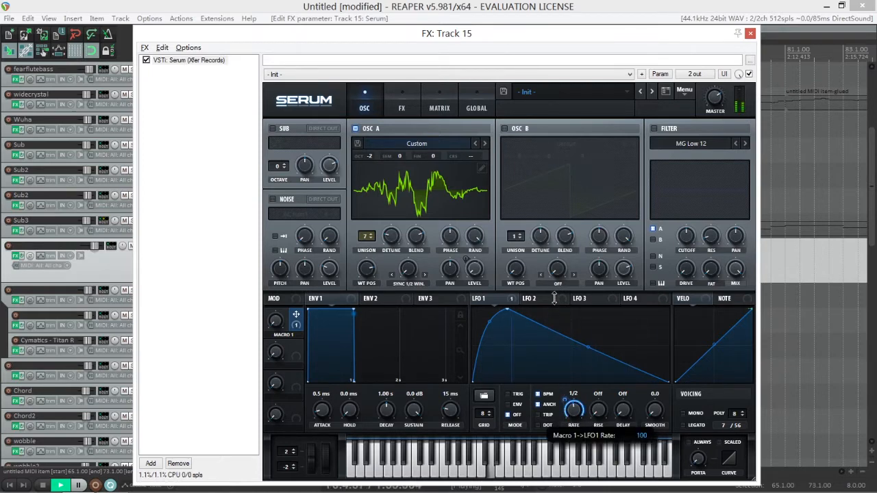
pyautogui.moveTo(554, 298); pyautogui.dragTo(555, 302)
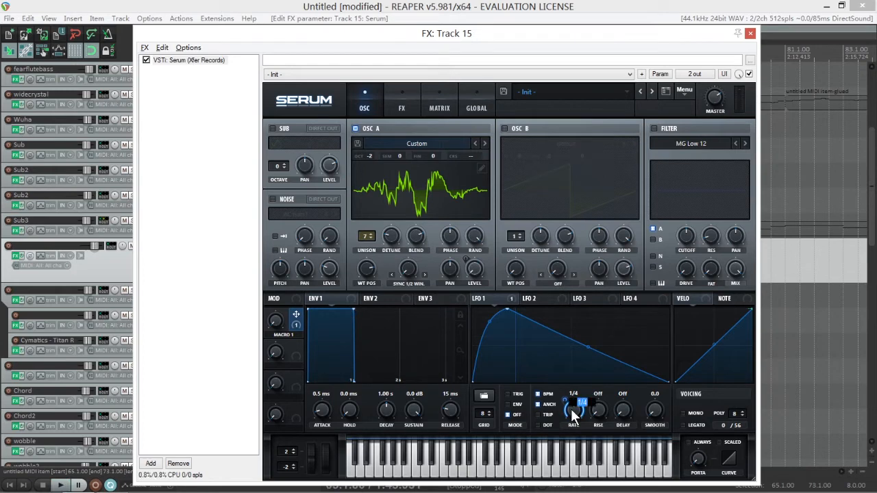
pyautogui.click(571, 409)
# Turn Macro 1 up to about 34 %, show its track envelope and close the FX window.
pyautogui.moveTo(280, 322); pyautogui.dragTo(275, 287)
pyautogui.press('space')
pyautogui.click(660, 74)
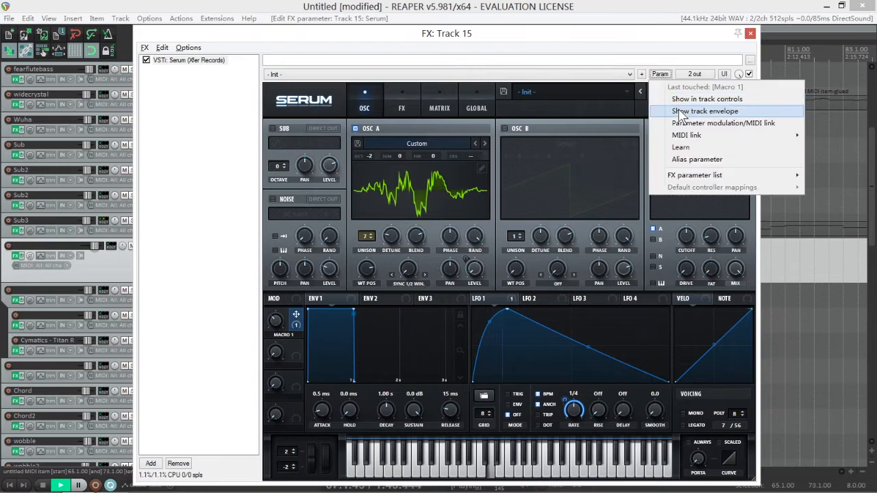
pyautogui.click(682, 114)
pyautogui.click(750, 33)
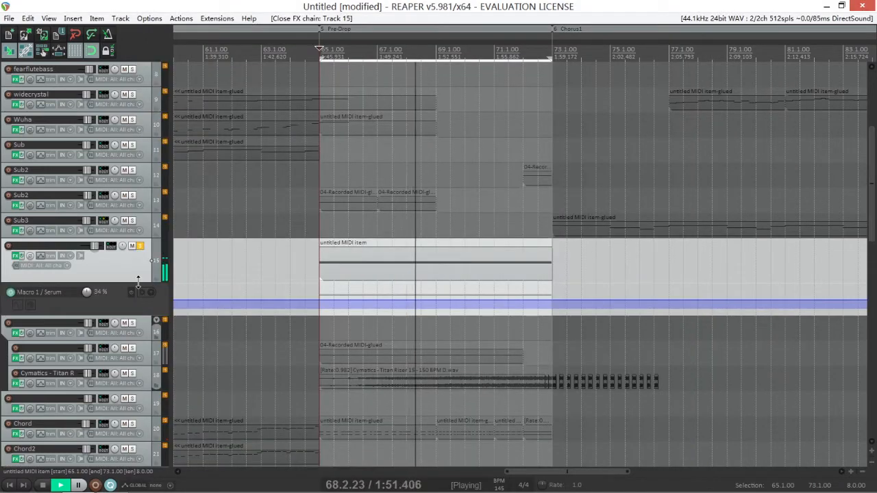
# Enlarge track 15, raise the Macro 1 envelope and add a point at the start of bar 65 reset to 50 %.
pyautogui.moveTo(138, 282); pyautogui.dragTo(148, 346)
pyautogui.scroll(-3, 150, 348)
pyautogui.scroll(2, 316, 294)
pyautogui.click(314, 294)
pyautogui.scroll(4, 320, 314)
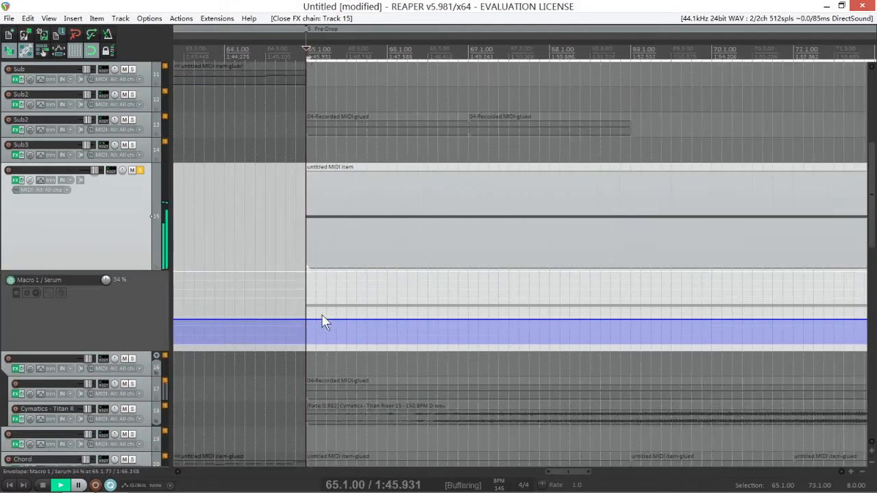
pyautogui.moveTo(324, 322); pyautogui.dragTo(322, 311)
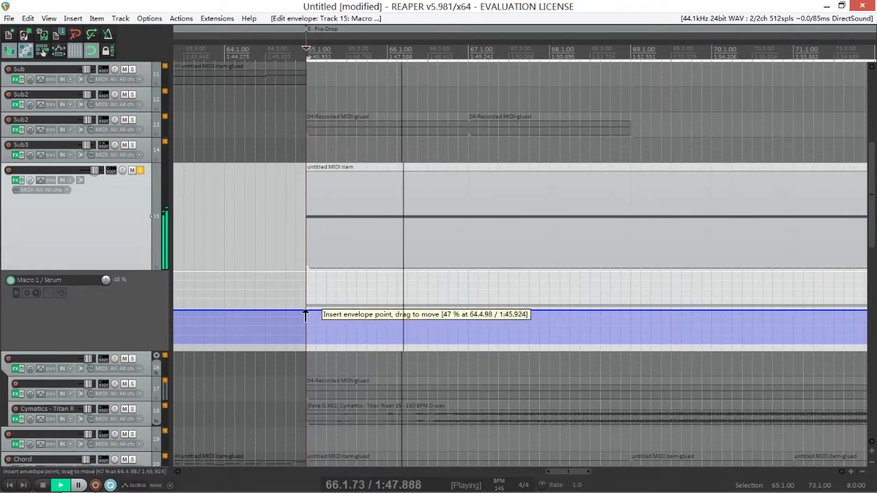
pyautogui.doubleClick(307, 310)
pyautogui.scroll(3, 364, 314)
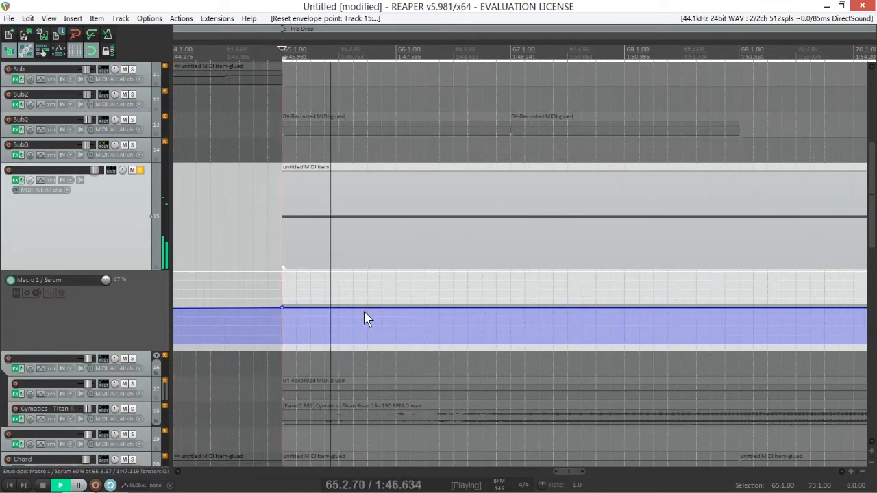
pyautogui.scroll(1, 371, 304)
pyautogui.scroll(-3, 372, 304)
# Audition the start of the Pre-Drop and add Macro 1 envelope points at 66.1 and 65.4.
pyautogui.press('space')
pyautogui.press('space')
pyautogui.scroll(1, 360, 302)
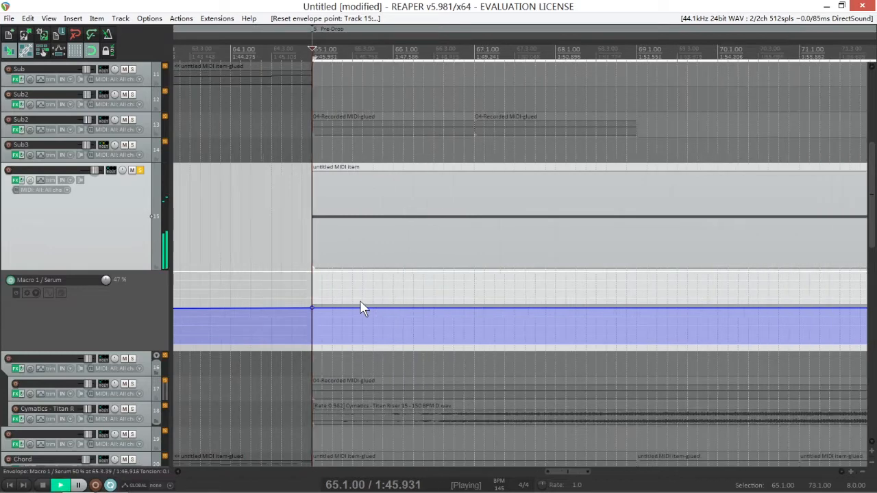
pyautogui.scroll(1, 360, 302)
pyautogui.press('space')
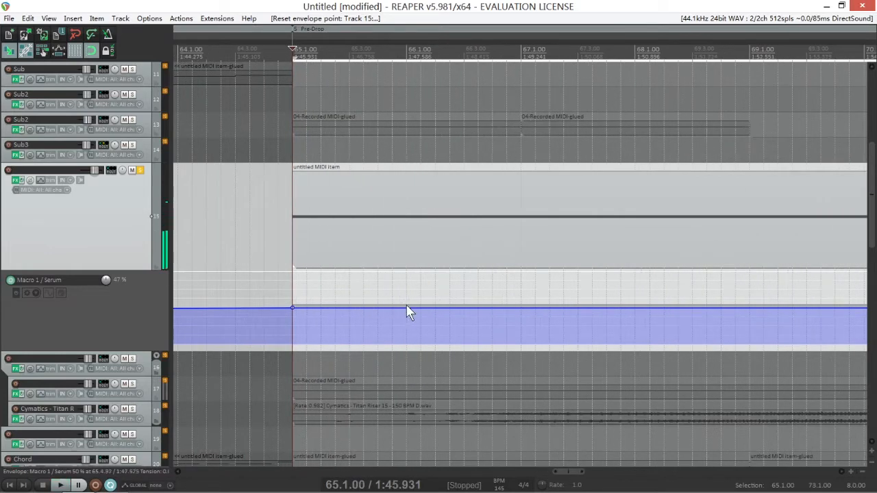
pyautogui.click(407, 307)
pyautogui.scroll(2, 378, 315)
pyautogui.press('space')
pyautogui.click(378, 309)
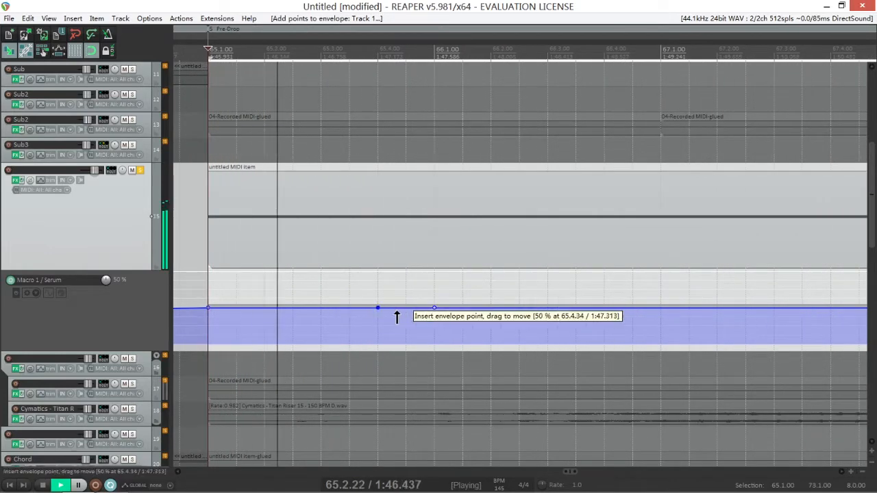
pyautogui.press('space')
# Set the Macro 1 envelope's default point shape to square.
pyautogui.rightClick(403, 310)
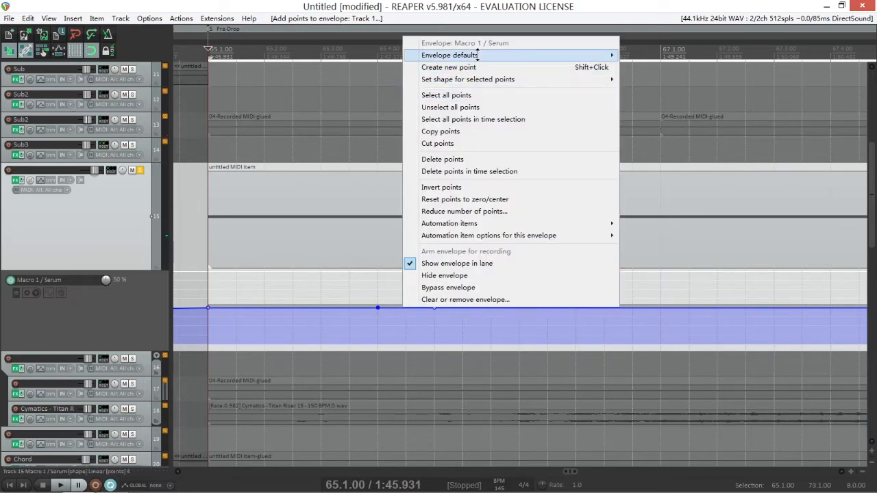
pyautogui.moveTo(478, 55)
pyautogui.moveTo(690, 55)
pyautogui.click(717, 67)
# Raise the envelope segment between 65.4 and 66.1 to about 64 % and play back from 65.4.
pyautogui.moveTo(406, 307)
pyautogui.mouseDown()
pyautogui.moveTo(406, 299)
pyautogui.moveTo(387, 302)
pyautogui.moveTo(399, 298)
pyautogui.mouseUp()
pyautogui.press('space')
pyautogui.press('space')
pyautogui.click(381, 292)
pyautogui.press('space')
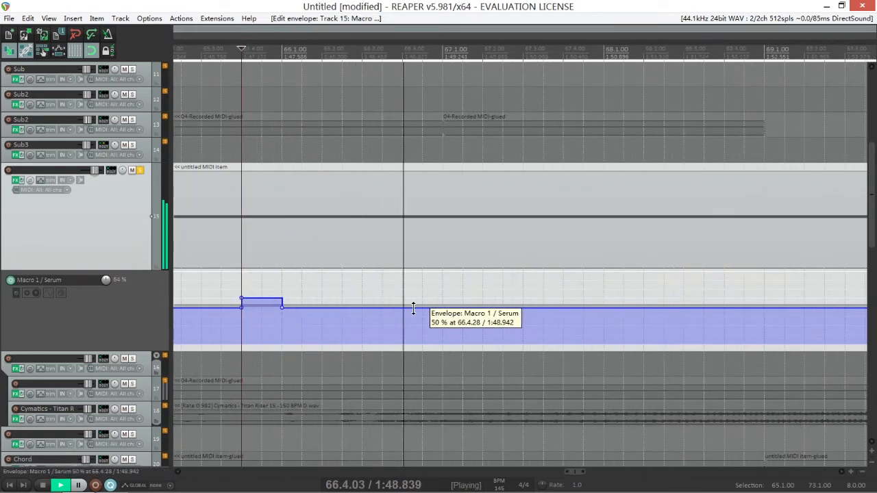
# Add a square step from 66.4 to 67.1 at about 56 % and enlarge the Macro 1 envelope lane.
pyautogui.press('space')
pyautogui.keyDown('shift'); pyautogui.click(402, 309); pyautogui.keyUp('shift')
pyautogui.moveTo(420, 309); pyautogui.dragTo(404, 302)
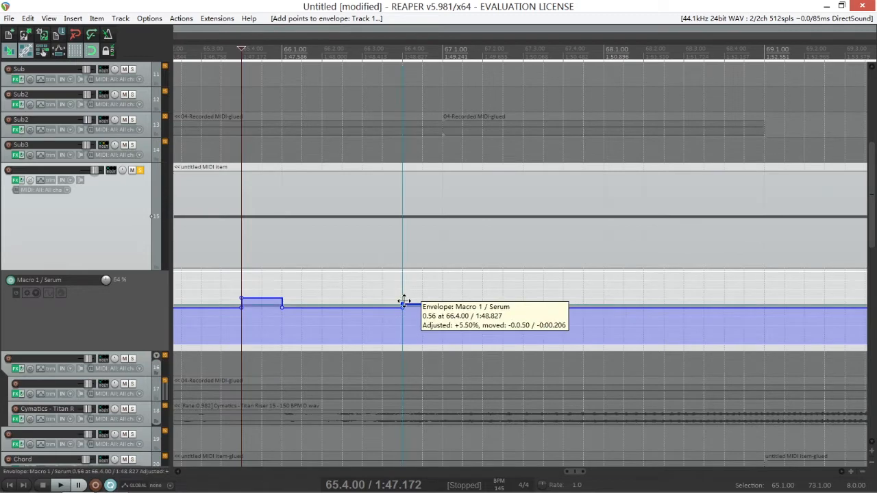
pyautogui.moveTo(145, 349); pyautogui.dragTo(137, 434)
pyautogui.press('space')
pyautogui.moveTo(414, 278); pyautogui.dragTo(412, 280)
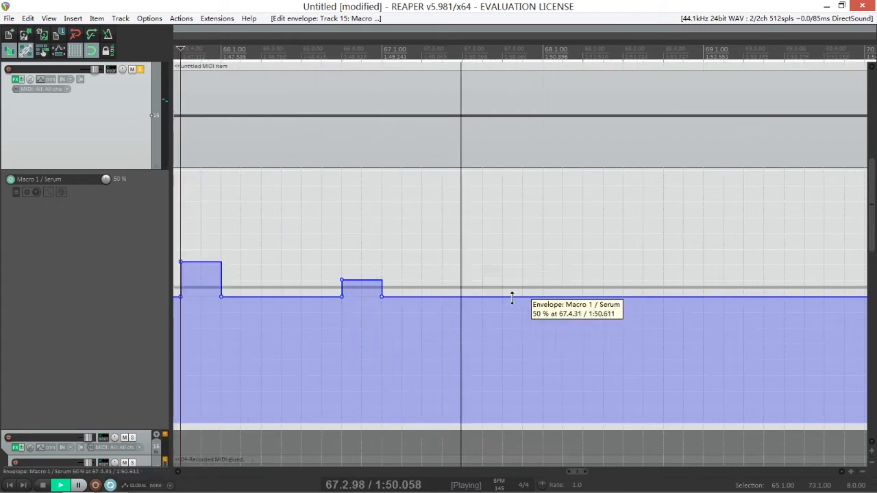
# Add square steps of about 64 % from 67.4 to 68.1 and from 68.2 to 68.3, and audition them.
pyautogui.moveTo(503, 297); pyautogui.dragTo(501, 256)
pyautogui.press('space')
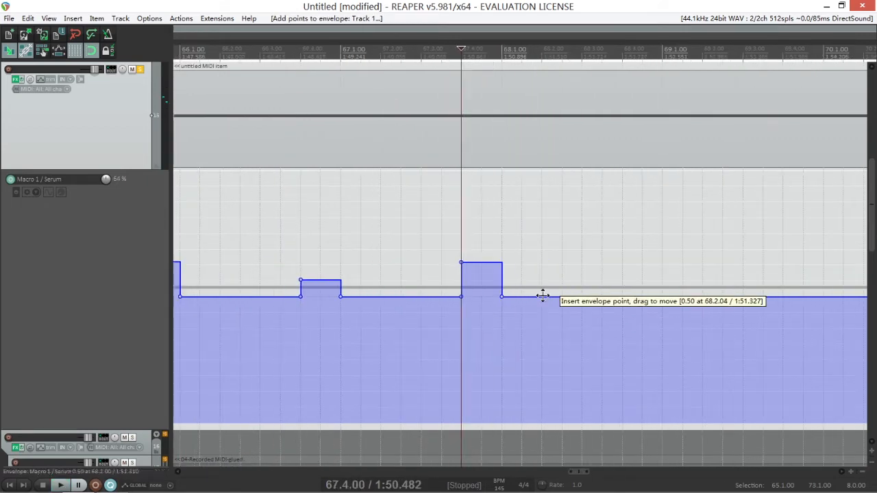
pyautogui.keyDown('shift'); pyautogui.click(543, 296); pyautogui.keyUp('shift')
pyautogui.keyDown('shift'); pyautogui.click(583, 297); pyautogui.keyUp('shift')
pyautogui.moveTo(554, 298); pyautogui.dragTo(550, 265)
pyautogui.press('space')
pyautogui.scroll(-2, 551, 288)
pyautogui.press('space')
pyautogui.scroll(1, 556, 290)
pyautogui.press('space')
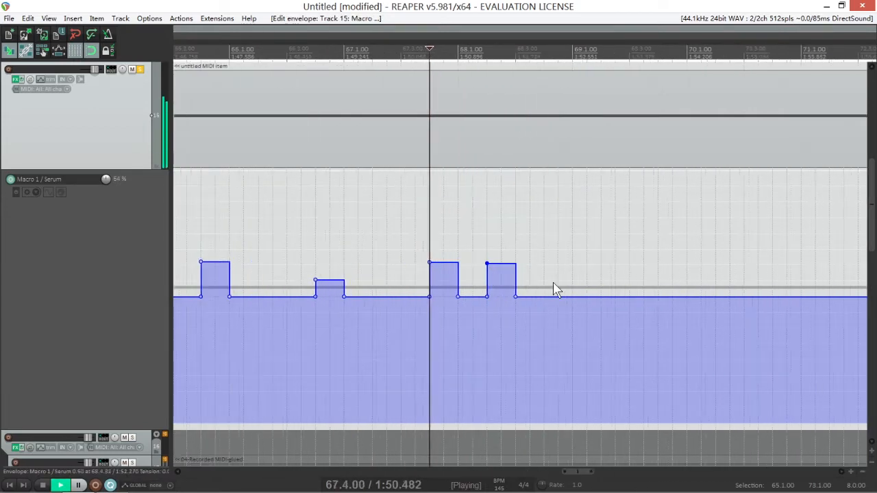
# Raise the envelope steps starting at 68.2, 67.4 and 65.4 slightly to about 65 %.
pyautogui.scroll(2, 540, 298)
pyautogui.press('space')
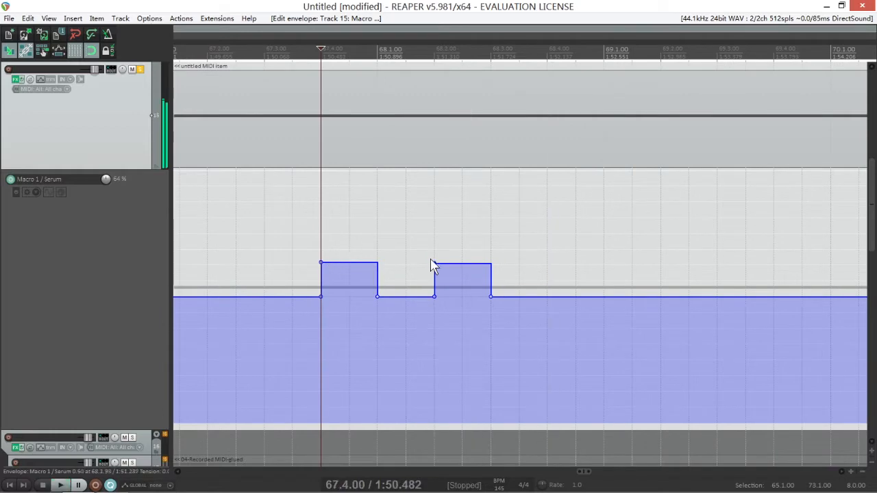
pyautogui.moveTo(444, 265); pyautogui.dragTo(444, 259)
pyautogui.moveTo(372, 263); pyautogui.dragTo(372, 258)
pyautogui.press('space')
pyautogui.scroll(-1, 397, 253)
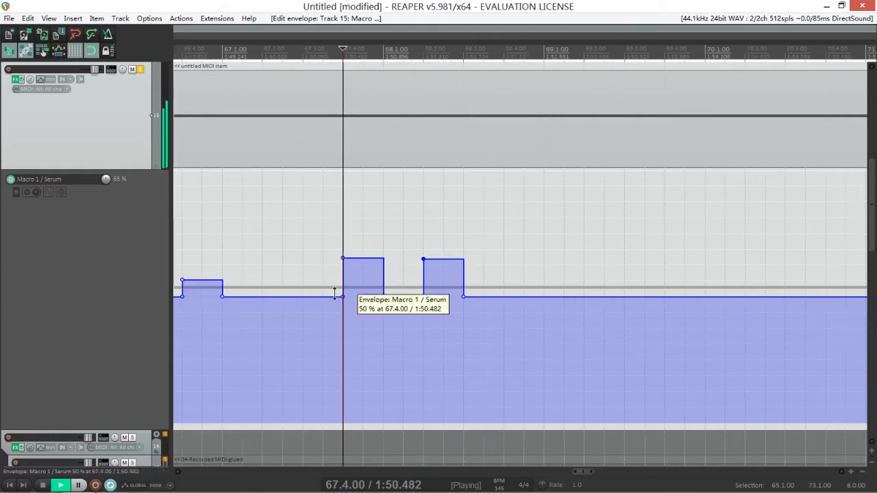
pyautogui.scroll(-2, 334, 293)
pyautogui.press('space')
pyautogui.moveTo(190, 263); pyautogui.dragTo(186, 258)
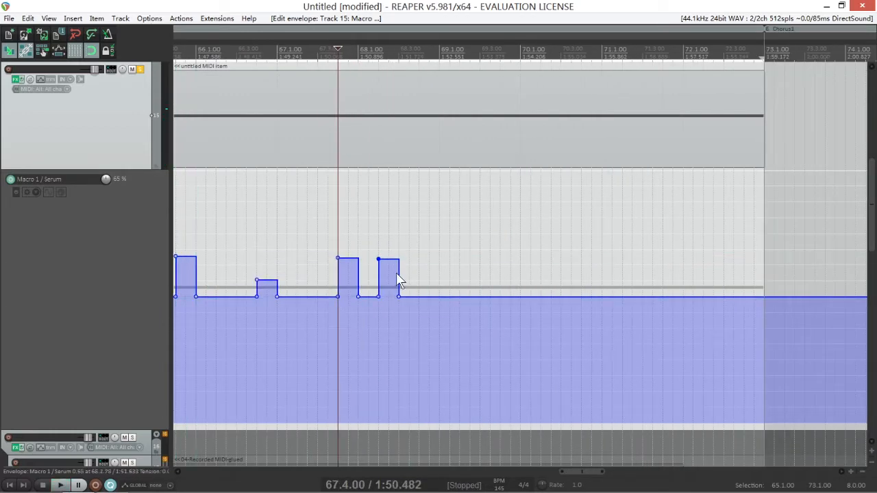
# Add an envelope point at 68.3.50, raise the Macro 1 value from there to 70 % and play from that point.
pyautogui.scroll(1, 400, 281)
pyautogui.click(414, 297)
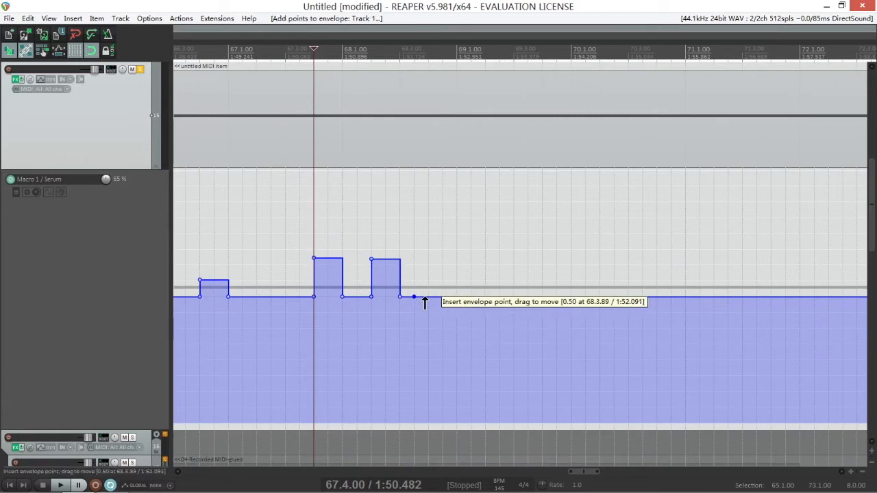
pyautogui.moveTo(424, 302); pyautogui.dragTo(414, 248)
pyautogui.moveTo(425, 250)
pyautogui.mouseDown()
pyautogui.moveTo(418, 249)
pyautogui.moveTo(426, 248)
pyautogui.mouseUp()
pyautogui.press('space')
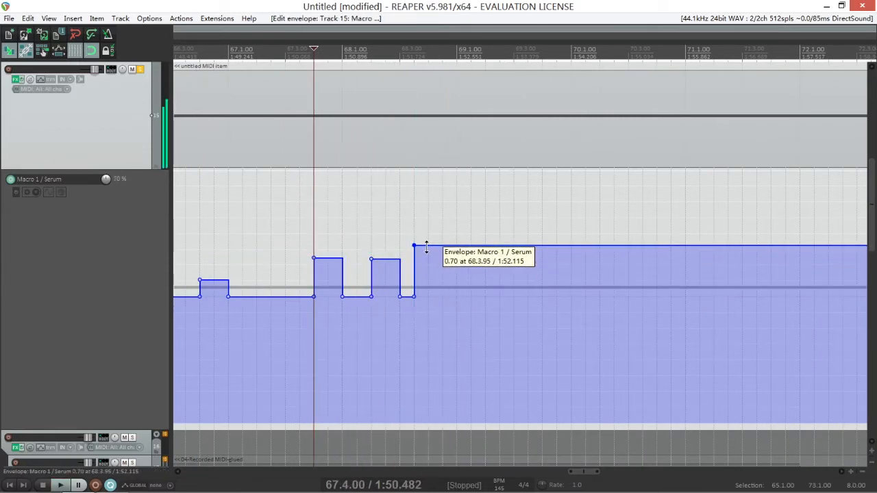
pyautogui.click(427, 248)
pyautogui.press('space')
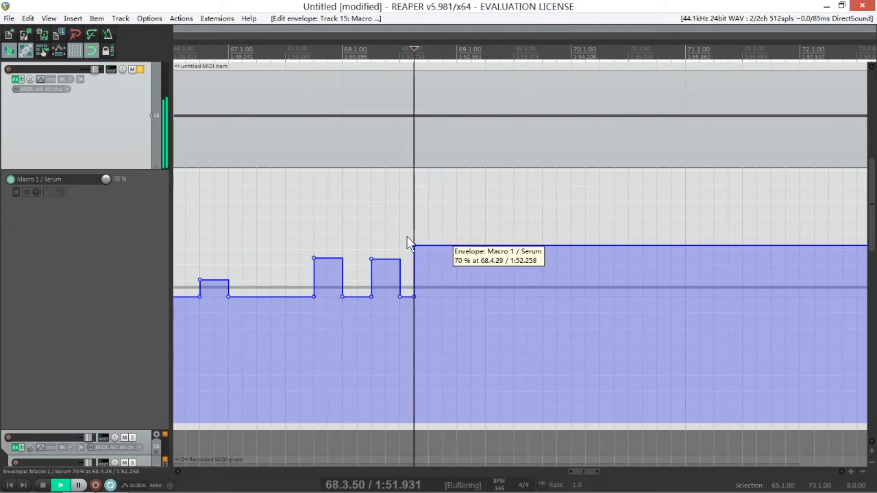
# Raise the short segment before 68.4 further, set the envelope to 65 % from 68.4 onward and audition from bar 68.
pyautogui.moveTo(430, 246)
pyautogui.mouseDown()
pyautogui.moveTo(439, 235)
pyautogui.moveTo(427, 258)
pyautogui.mouseUp()
pyautogui.click(343, 247)
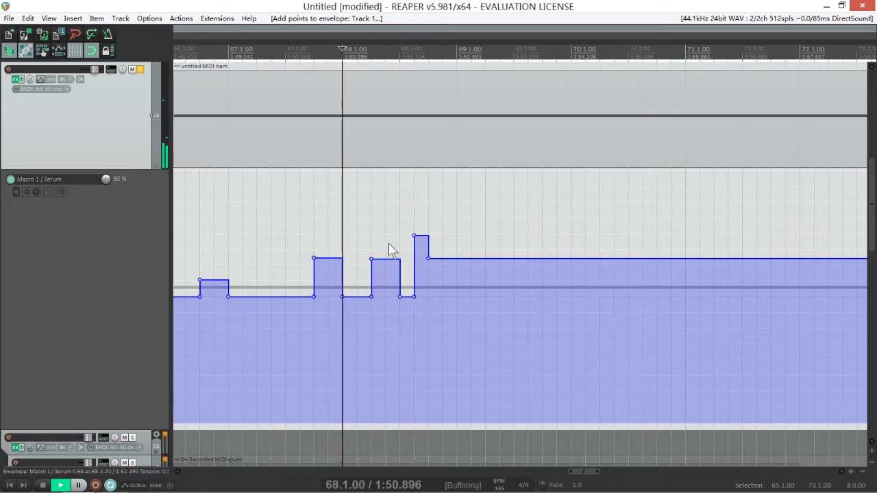
pyautogui.scroll(2, 424, 261)
pyautogui.press('space')
pyautogui.scroll(-1, 456, 286)
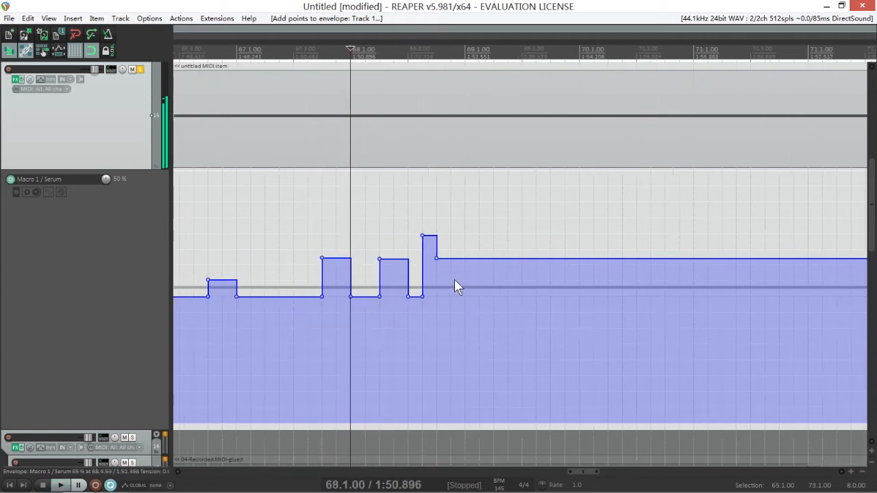
# Audition the envelope, place the edit cursor at 69.1 and add a 65 % Macro 1 envelope point there.
pyautogui.scroll(1, 505, 288)
pyautogui.press('space')
pyautogui.click(456, 157)
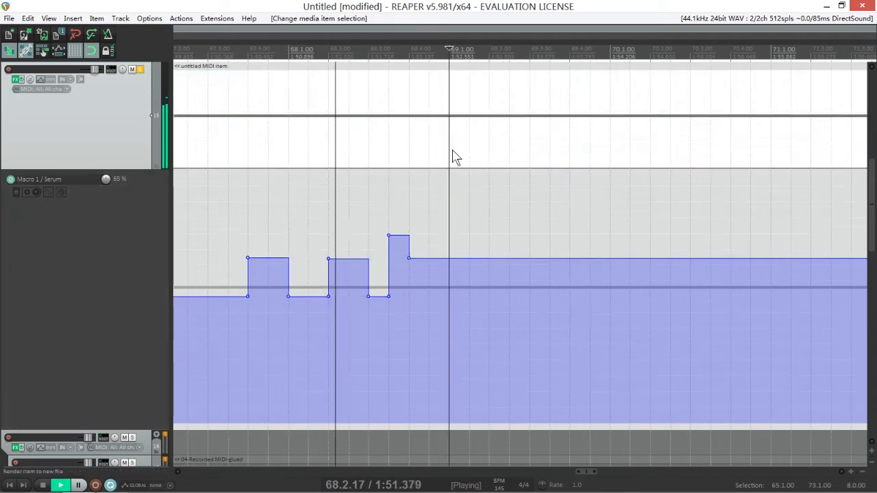
pyautogui.click(447, 259)
pyautogui.scroll(-3, 570, 223)
pyautogui.scroll(-2, 623, 213)
pyautogui.scroll(2, 574, 235)
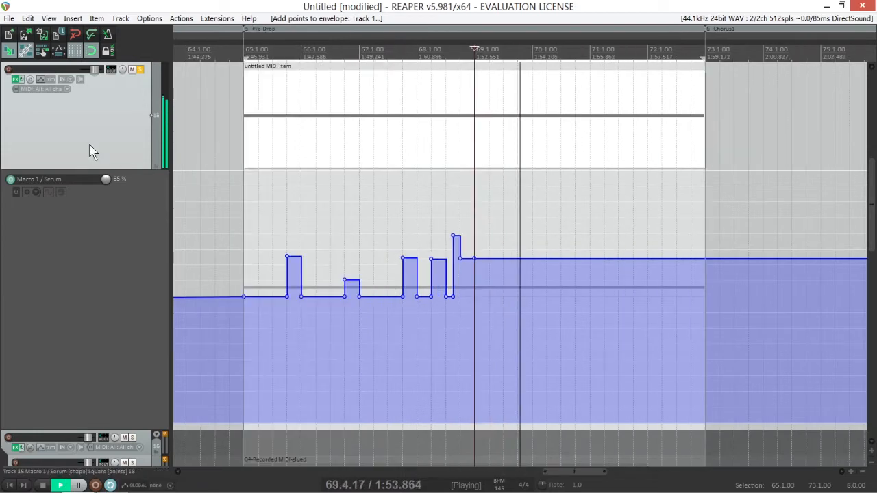
pyautogui.press('space')
# Set Serum's upward pitch bend range on track 15 to 24 semitones and close the plug-in window.
pyautogui.click(15, 79)
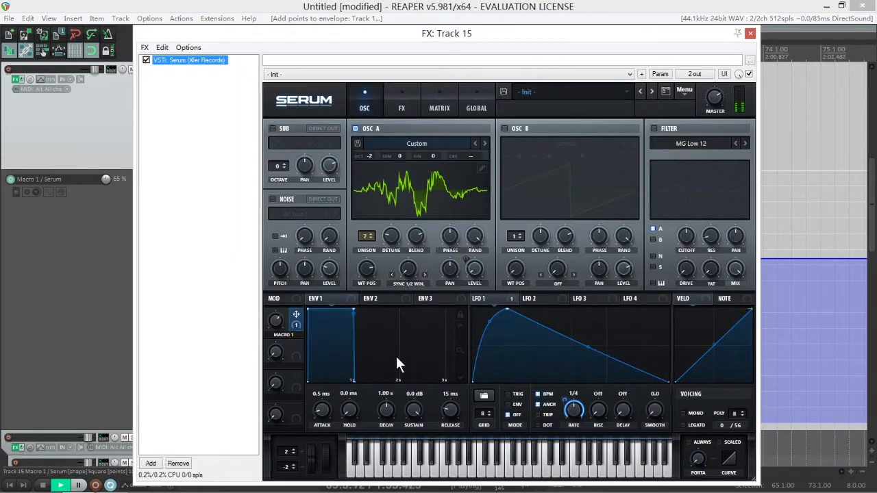
pyautogui.moveTo(294, 452); pyautogui.dragTo(290, 383)
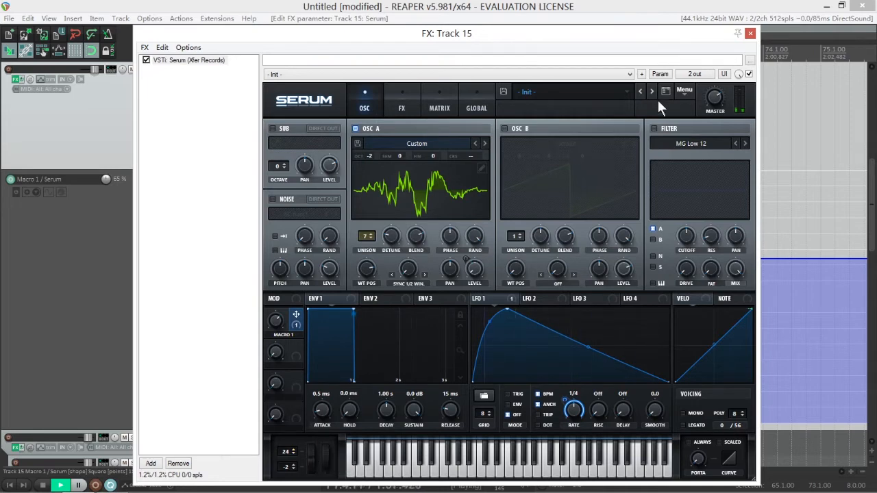
pyautogui.click(751, 33)
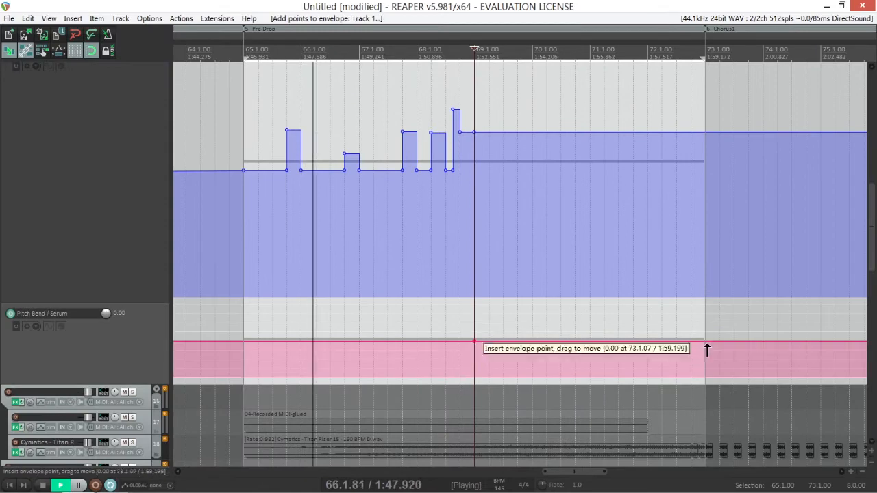
# Ramp the Pitch Bend envelope up from 69.1 by adding a point at 72.1 raised to the maximum.
pyautogui.moveTo(707, 350); pyautogui.dragTo(648, 264)
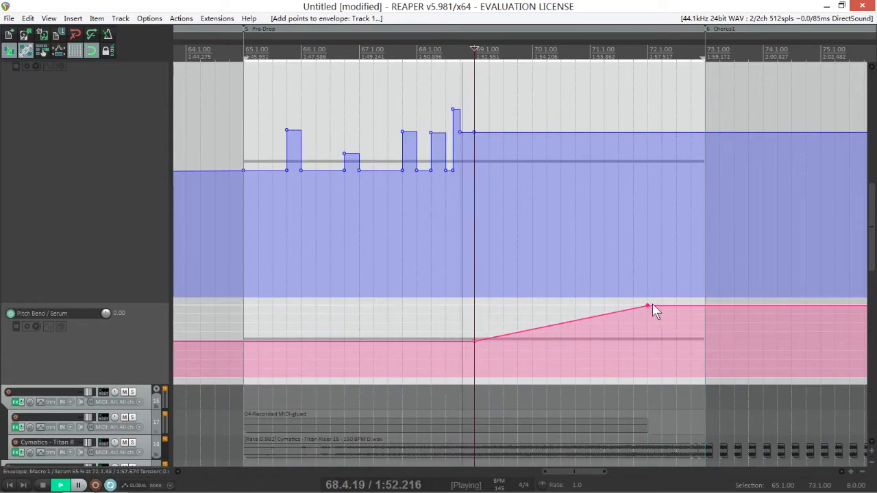
pyautogui.scroll(-2, 124, 310)
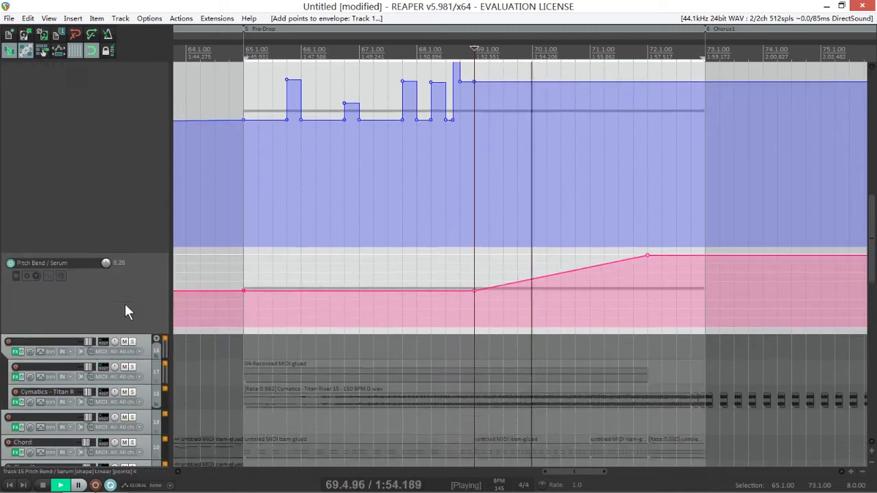
pyautogui.scroll(7, 125, 309)
pyautogui.scroll(-5, 34, 189)
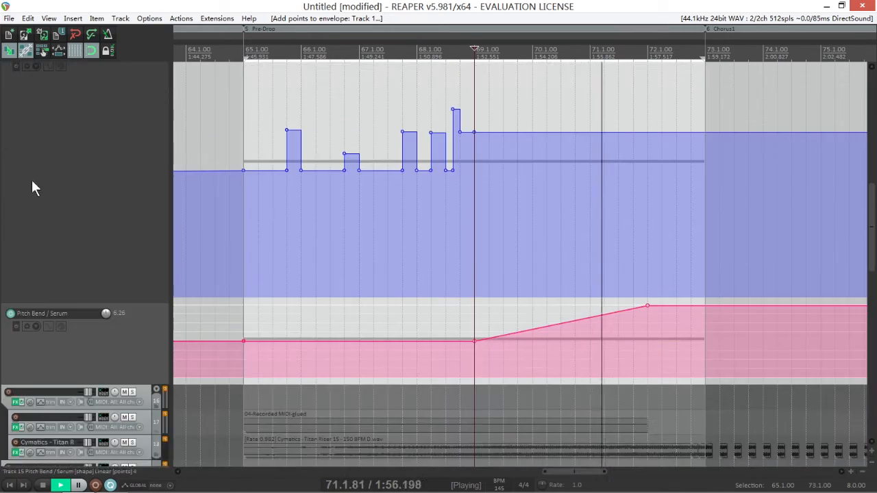
# Lower the Pitch Bend envelope point at 72.1 and set its value to exactly 0.75.
pyautogui.moveTo(648, 305); pyautogui.dragTo(646, 327)
pyautogui.moveTo(648, 322)
pyautogui.rightClick(650, 323)
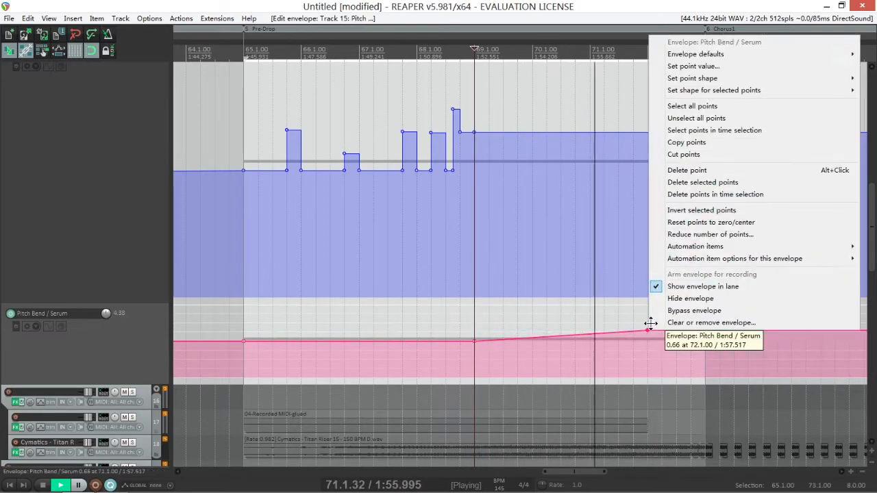
pyautogui.click(686, 65)
pyautogui.write('.7')
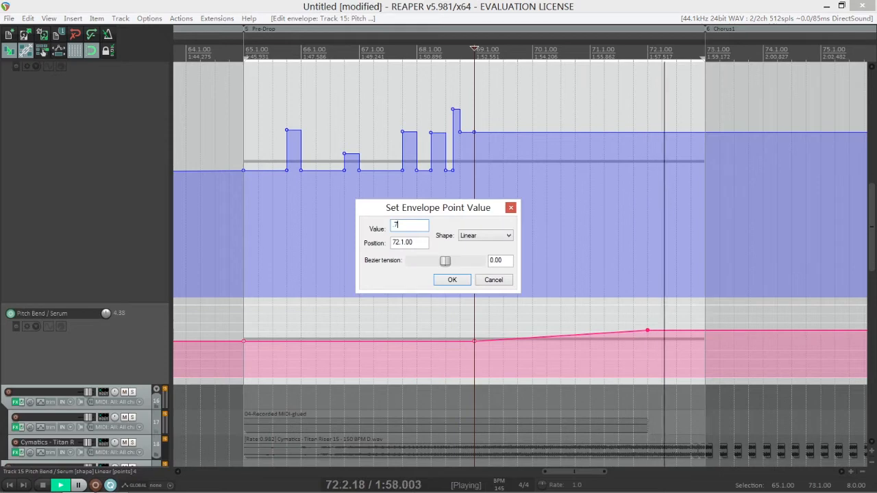
pyautogui.press('Return')
pyautogui.scroll(-2, 621, 244)
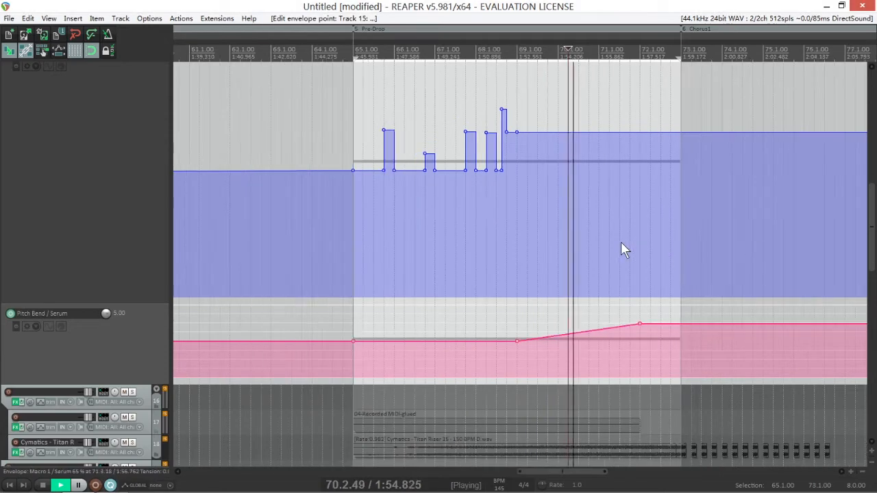
# Add a Pitch Bend envelope point at 72.4 and raise it to the maximum of 24.
pyautogui.scroll(2, 621, 244)
pyautogui.scroll(-2, 601, 281)
pyautogui.scroll(2, 558, 265)
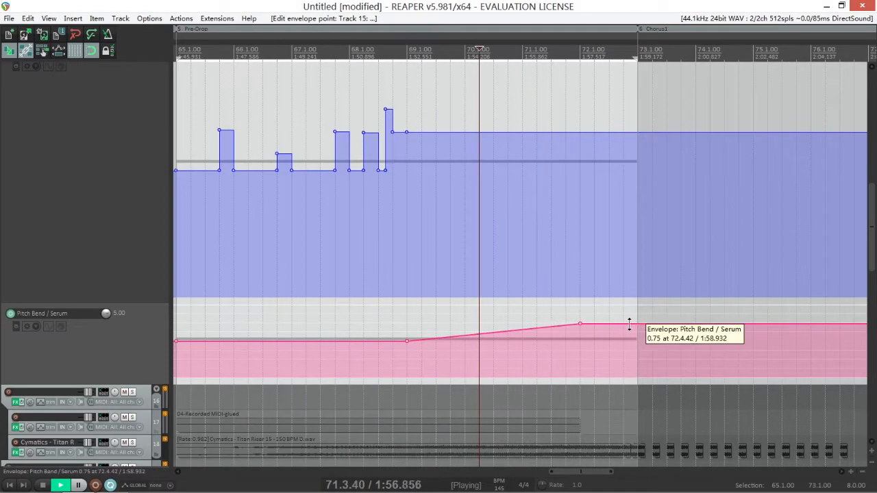
pyautogui.moveTo(630, 324); pyautogui.dragTo(629, 271)
pyautogui.moveTo(624, 306); pyautogui.dragTo(629, 296)
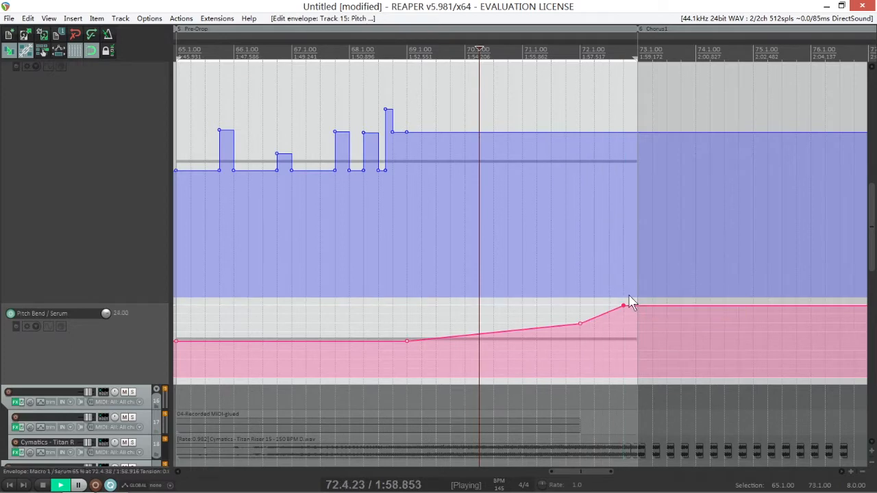
# Reselect the Pre-Drop time range from 65.1 to 73.1 and play it in a loop from bar 65.
pyautogui.moveTo(540, 217); pyautogui.dragTo(527, 217)
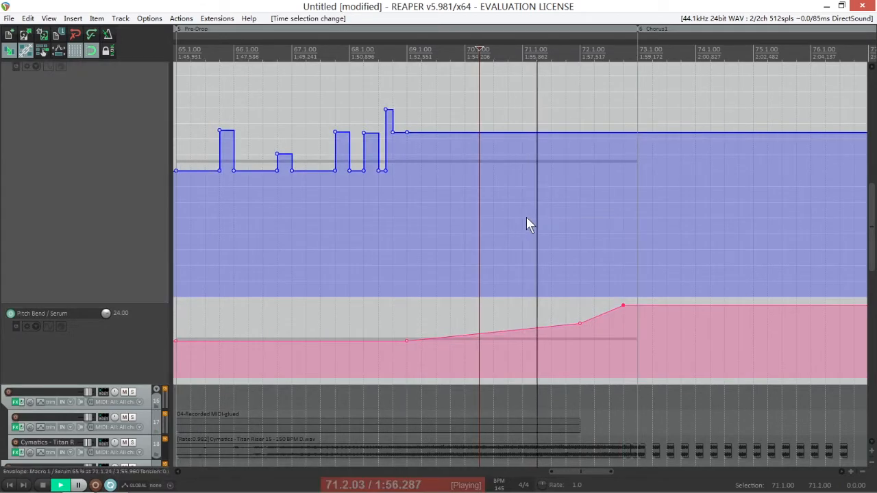
pyautogui.scroll(-3, 526, 217)
pyautogui.press('space')
pyautogui.scroll(2, 115, 254)
pyautogui.scroll(-3, 115, 254)
pyautogui.scroll(1, 115, 254)
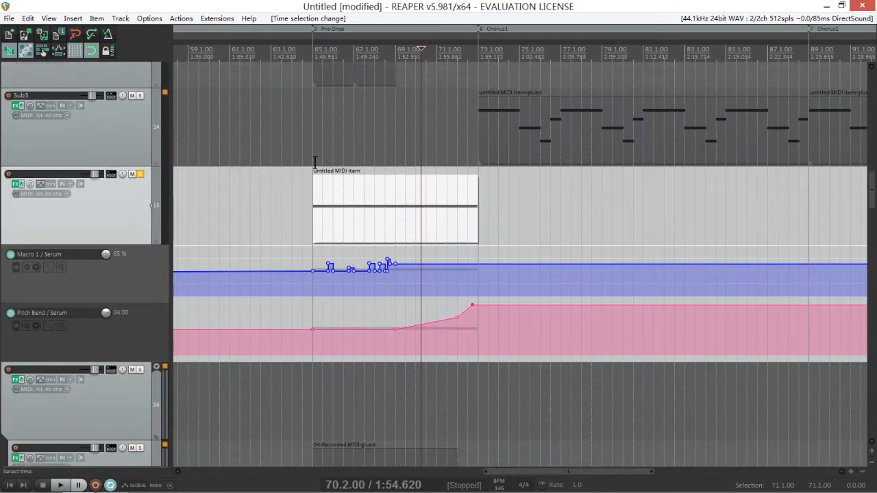
pyautogui.moveTo(316, 162); pyautogui.dragTo(480, 170)
pyautogui.press('space')
pyautogui.scroll(3, 281, 137)
pyautogui.rightClick(92, 52)
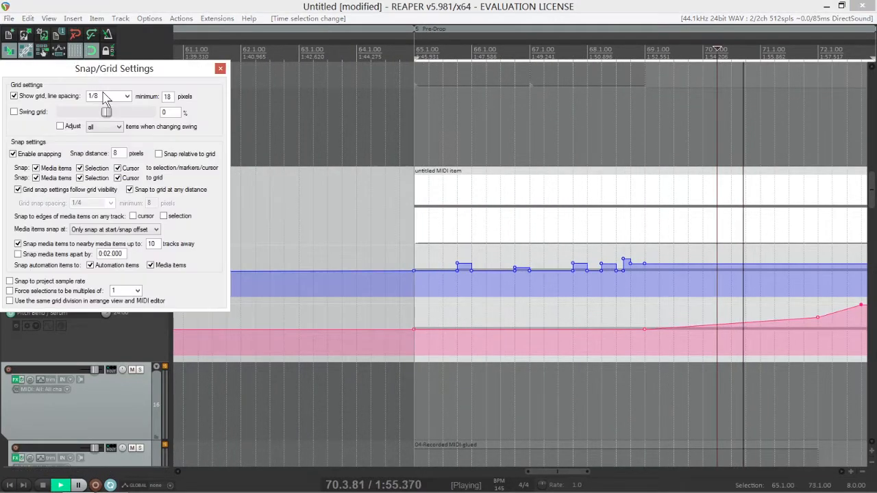
pyautogui.click(220, 69)
pyautogui.click(323, 214)
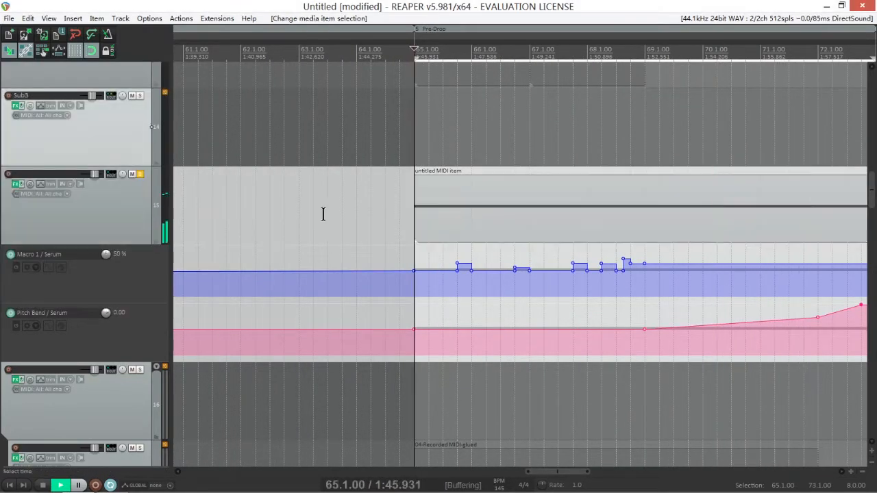
# Open Serum on track 15, enable OSC B and turn OSC A off to hear OSC B alone.
pyautogui.click(18, 183)
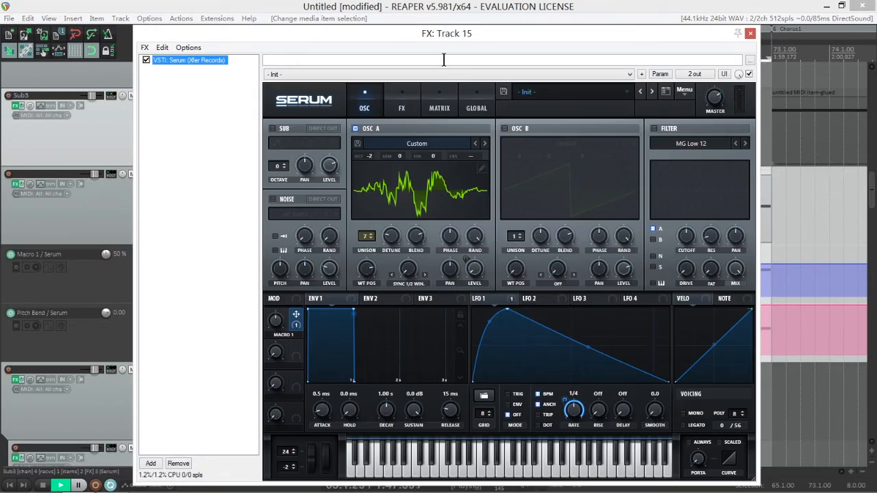
pyautogui.moveTo(444, 32); pyautogui.dragTo(438, 25)
pyautogui.click(499, 122)
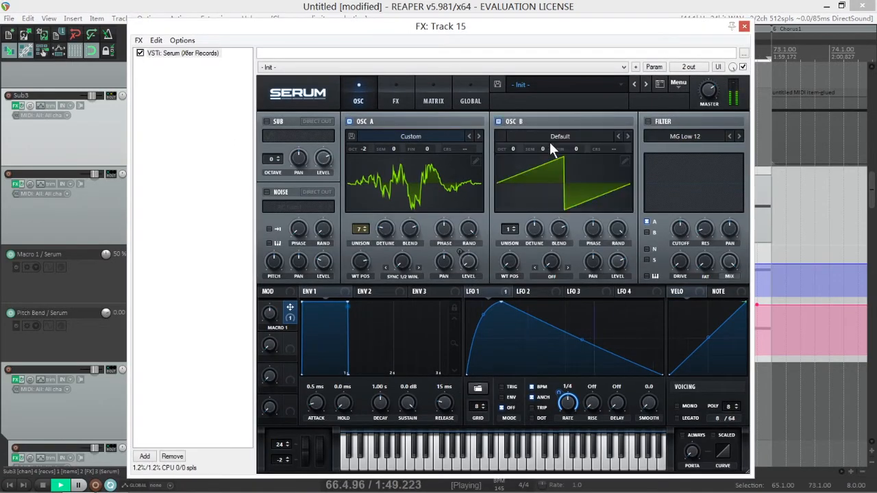
pyautogui.click(348, 121)
# Browse wavetables for OSC B, load PWM_Mdc and raise its wavetable position.
pyautogui.click(628, 136)
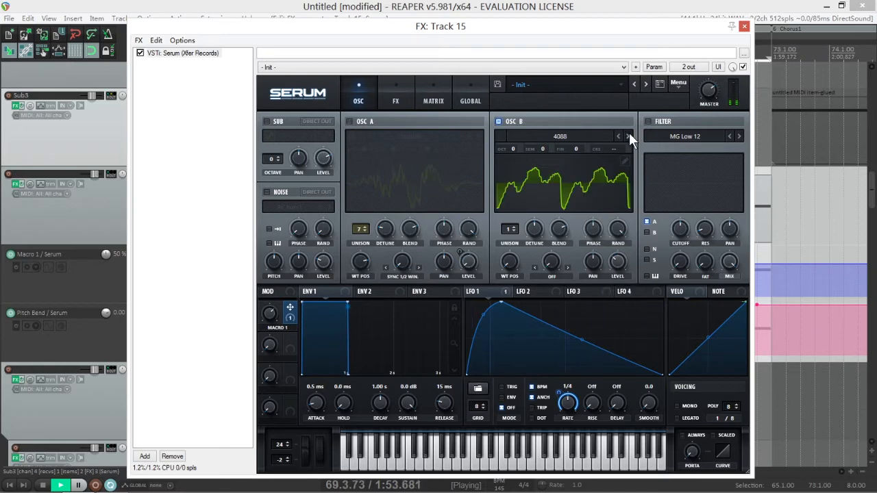
pyautogui.click(628, 136)
pyautogui.click(603, 137)
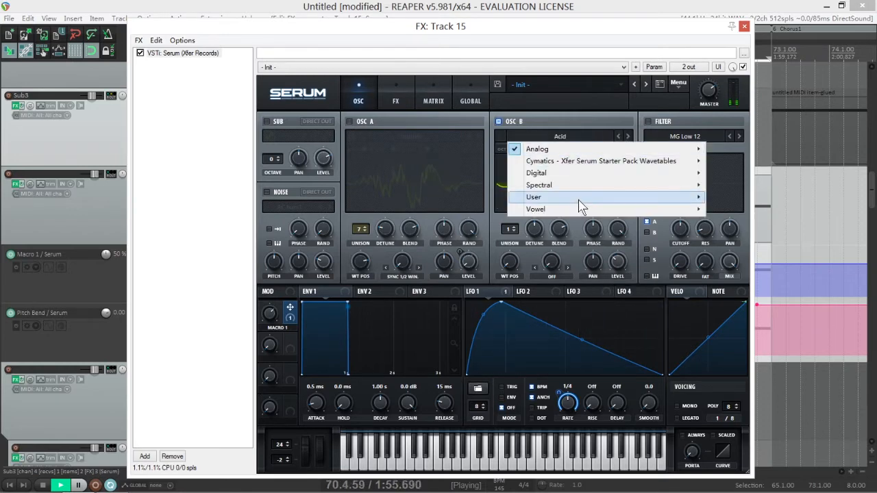
pyautogui.moveTo(579, 149)
pyautogui.click(469, 184)
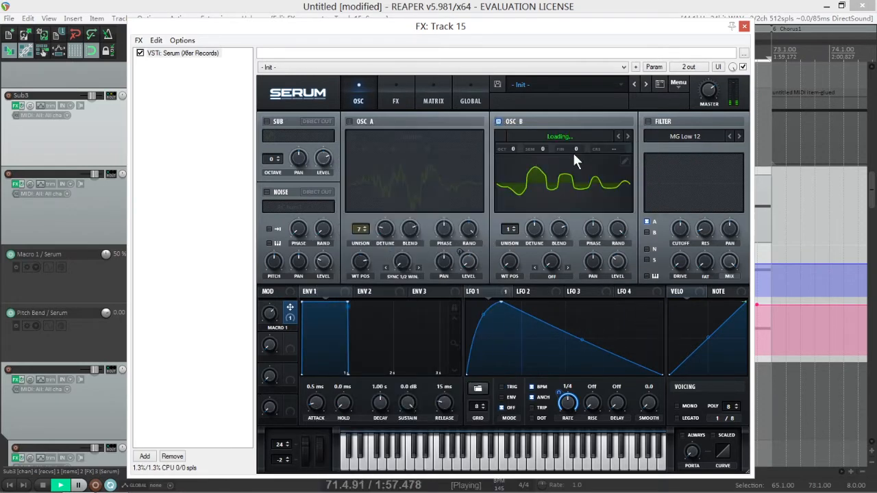
pyautogui.moveTo(508, 264); pyautogui.dragTo(514, 202)
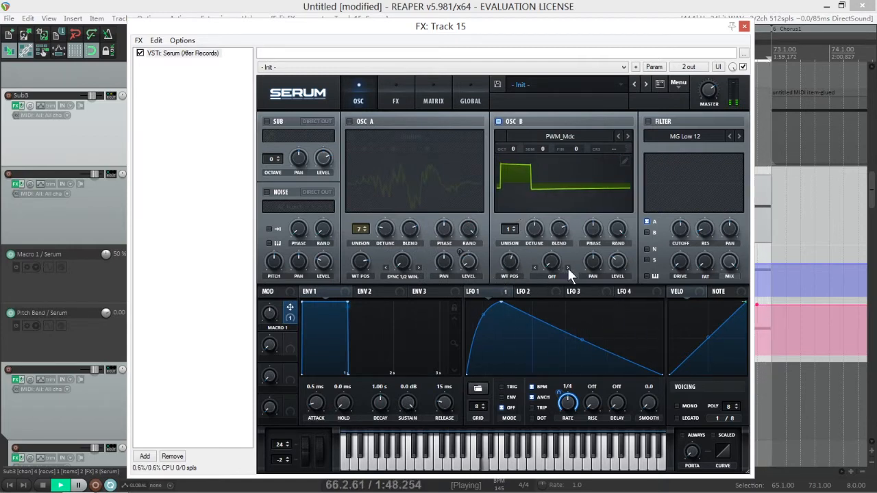
# Give OSC B a raised Sync 1/2 Win. warp, octave -2 and 6 unison voices.
pyautogui.click(568, 267)
pyautogui.moveTo(551, 261); pyautogui.dragTo(550, 192)
pyautogui.moveTo(515, 149); pyautogui.dragTo(515, 173)
pyautogui.moveTo(509, 229); pyautogui.dragTo(526, 252)
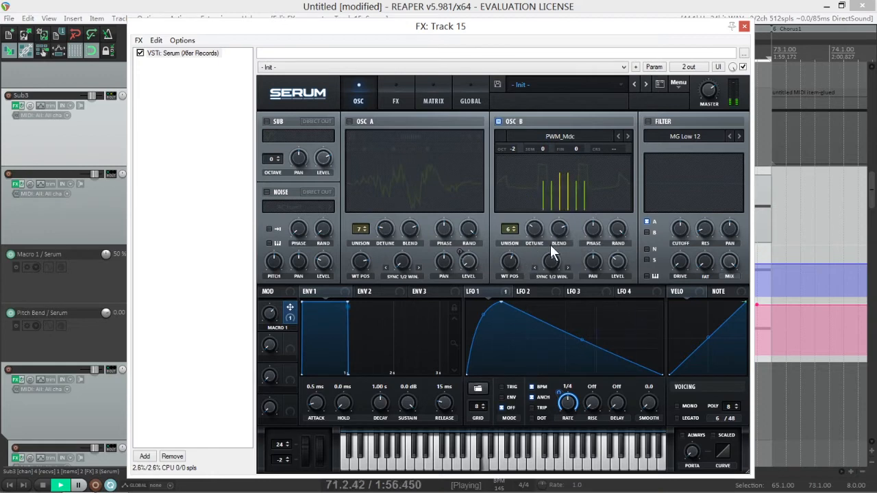
# Modulate OSC B's level with LFO 1 and turn OSC A back on, auditioning both oscillators together.
pyautogui.moveTo(515, 296); pyautogui.dragTo(619, 277)
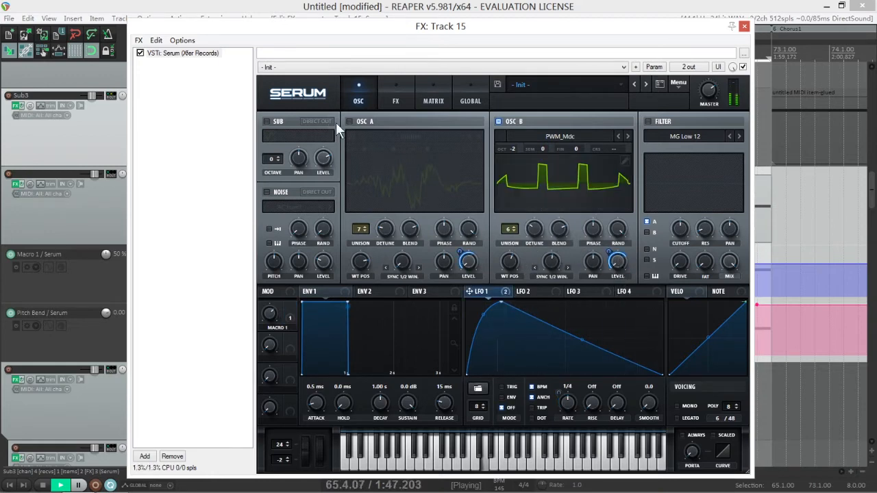
pyautogui.click(349, 121)
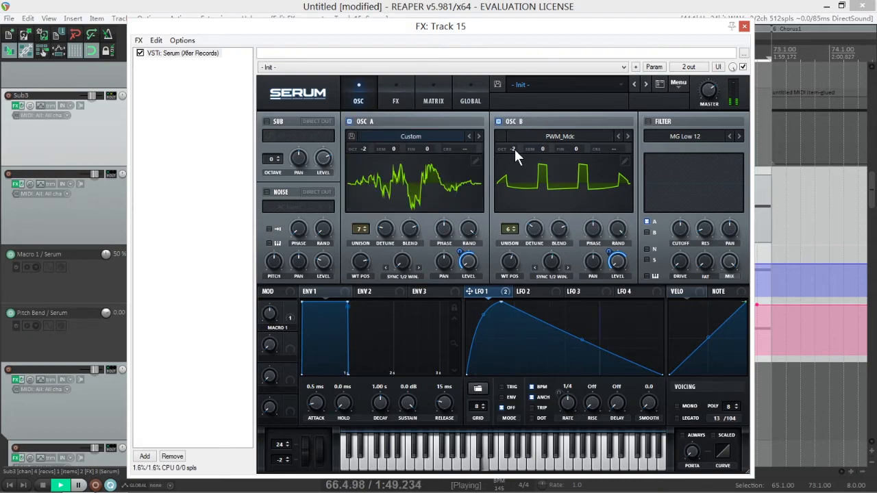
pyautogui.moveTo(613, 27); pyautogui.dragTo(594, 22)
pyautogui.click(725, 21)
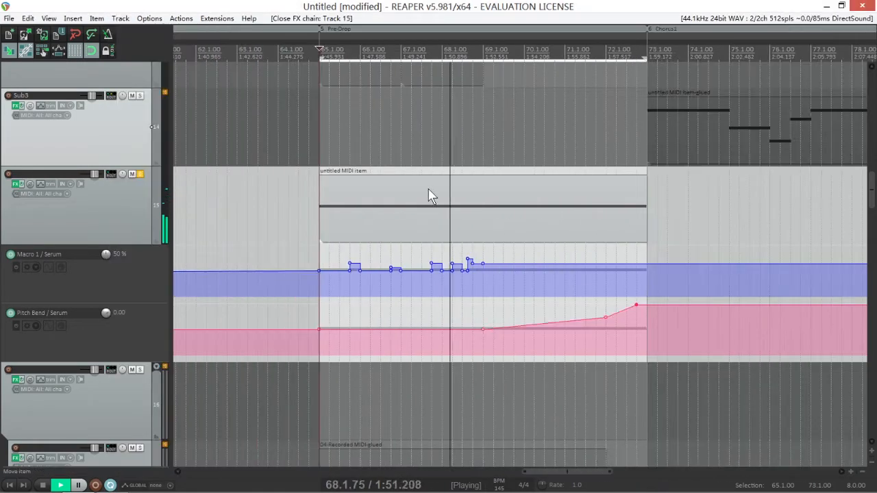
pyautogui.click(18, 184)
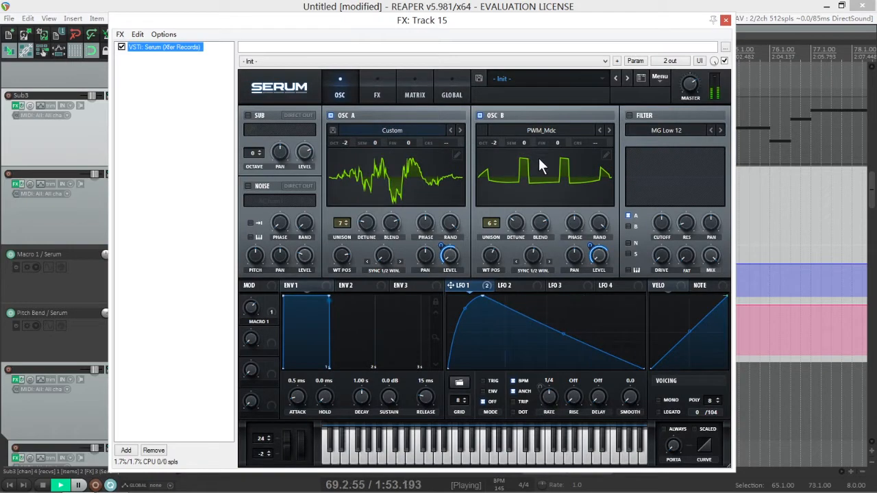
# Try modulating OSC B's warp amount with LFO 2 at an 8 bar rate, and remove that modulation.
pyautogui.click(525, 286)
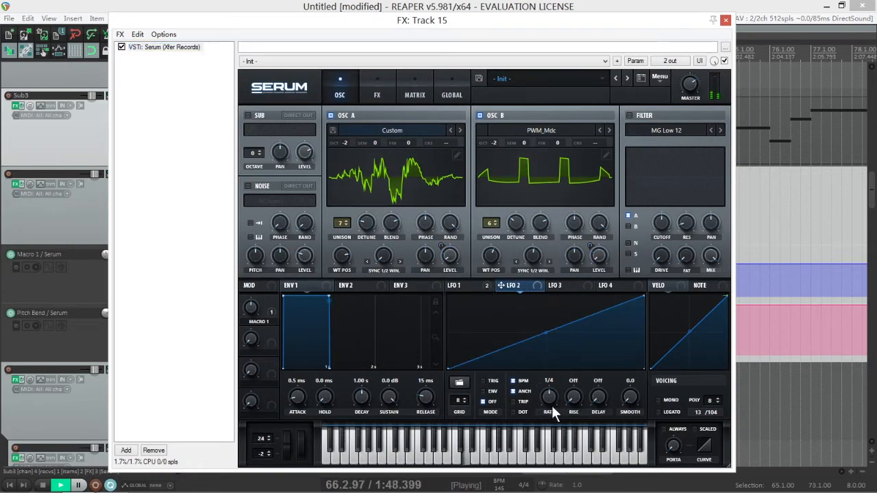
pyautogui.moveTo(552, 406); pyautogui.dragTo(555, 433)
pyautogui.moveTo(511, 259); pyautogui.dragTo(532, 255)
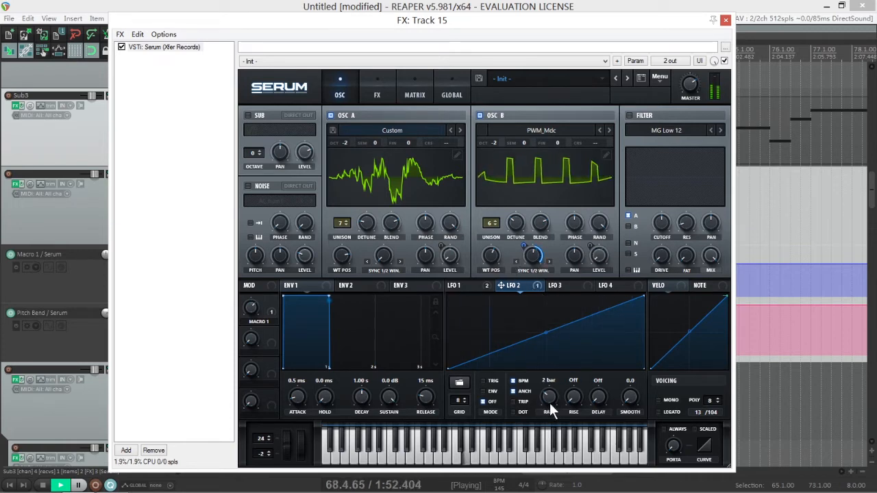
pyautogui.moveTo(549, 403); pyautogui.dragTo(548, 408)
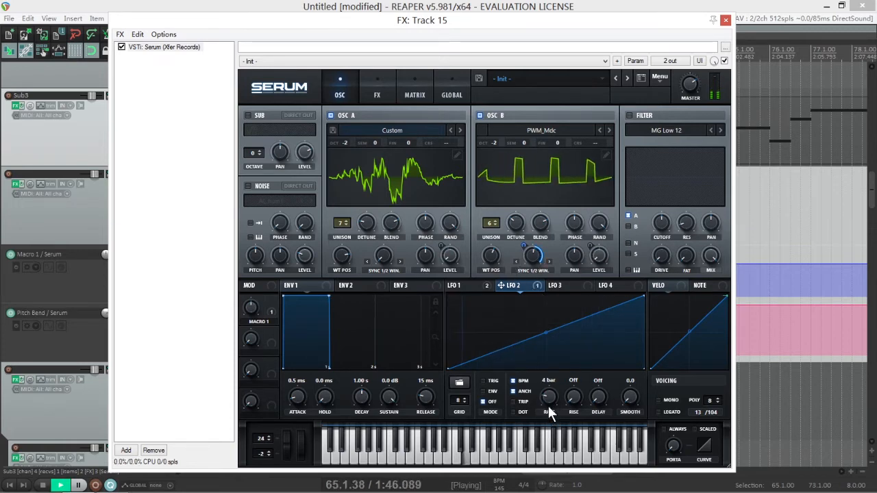
pyautogui.moveTo(550, 397); pyautogui.dragTo(549, 402)
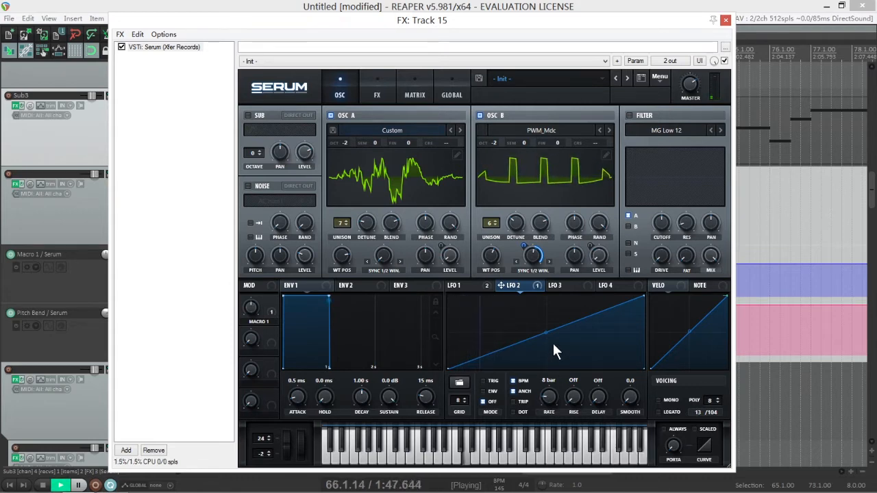
pyautogui.rightClick(534, 257)
pyautogui.click(573, 287)
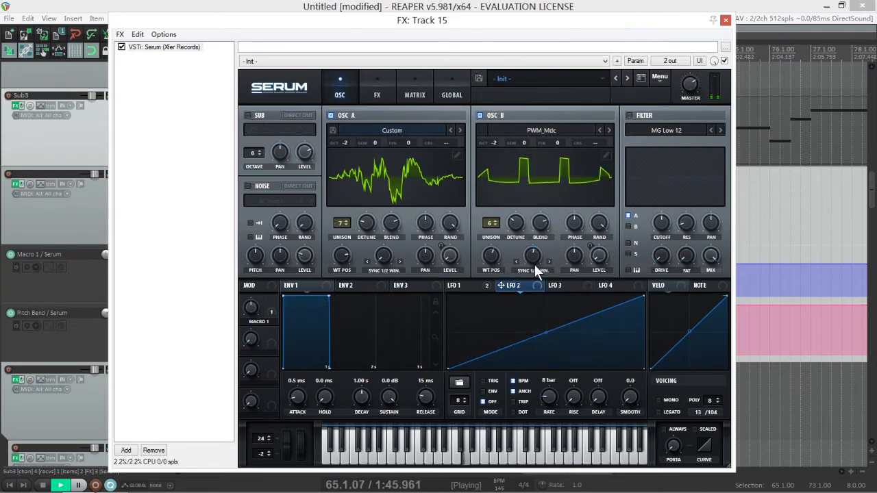
# Turn OSC B's Sync 1/2 Win. warp amount down to its minimum and audition the sound.
pyautogui.press('space')
pyautogui.moveTo(534, 264); pyautogui.dragTo(534, 256)
pyautogui.press('space')
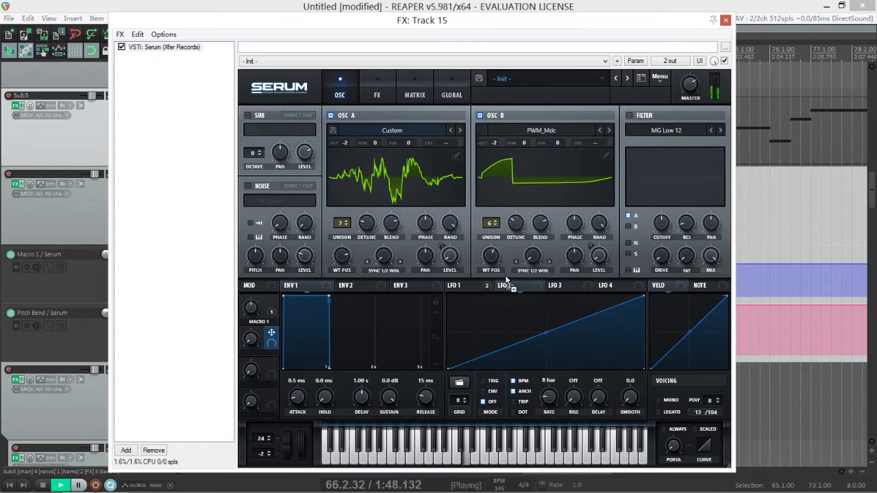
pyautogui.press('space')
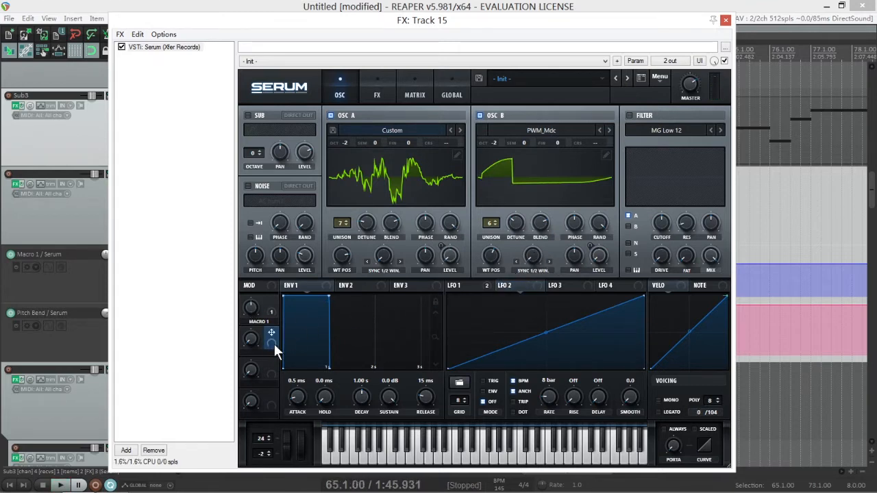
# Assign Macro 2 to OSC B's Sync 1/2 Win. warp amount, set the macro to 50 and audition it.
pyautogui.moveTo(538, 253); pyautogui.dragTo(536, 256)
pyautogui.press('space')
pyautogui.moveTo(252, 342); pyautogui.dragTo(255, 291)
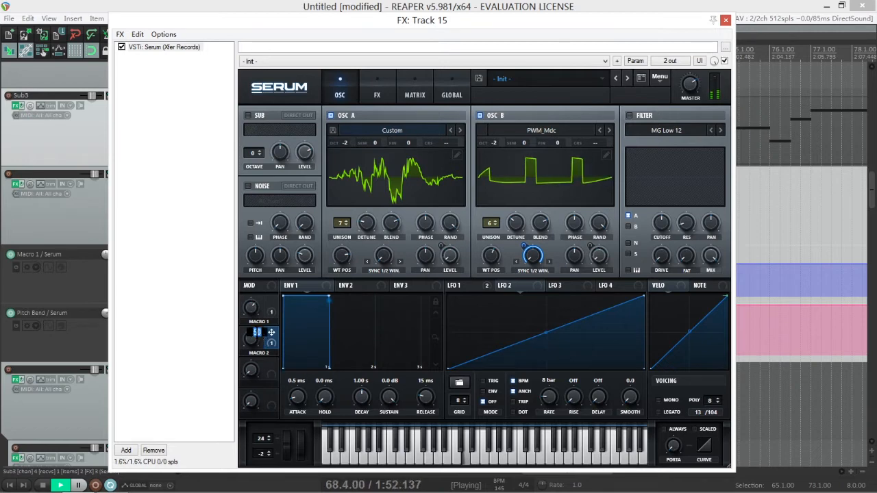
pyautogui.press('space')
pyautogui.press('space')
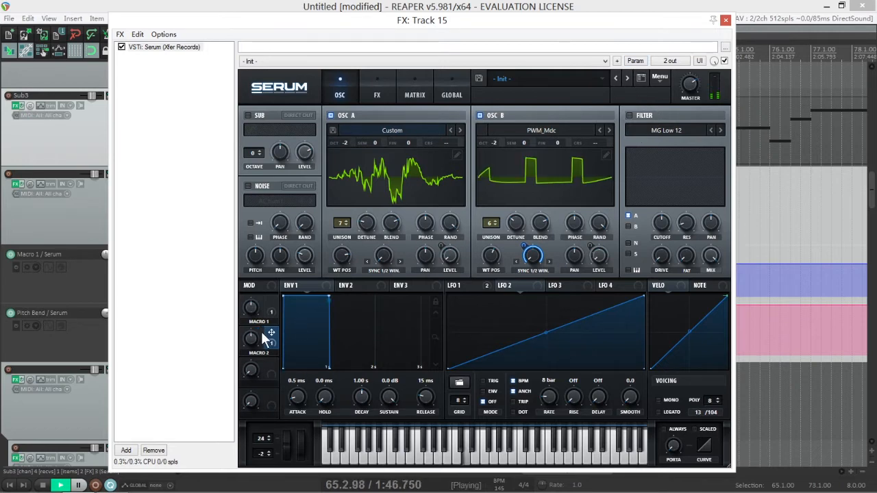
# Show the Macro 2 envelope on track 15 and ramp it from 50% at bar 65 to near maximum at bar 73.
pyautogui.click(635, 61)
pyautogui.click(685, 84)
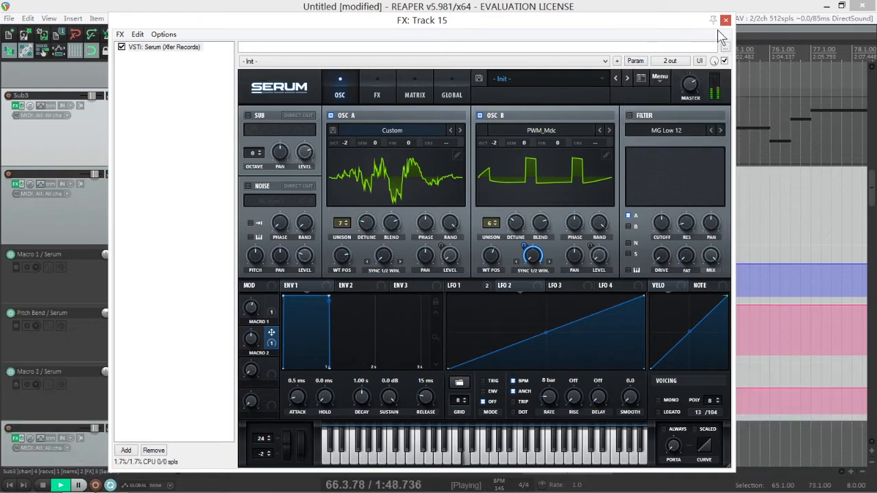
pyautogui.moveTo(686, 33); pyautogui.dragTo(662, 455)
pyautogui.scroll(-3, 141, 345)
pyautogui.scroll(2, 141, 345)
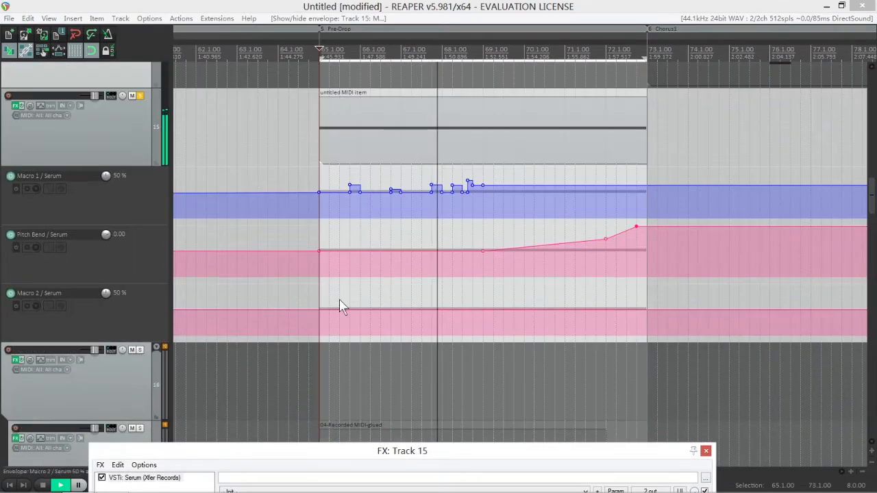
pyautogui.keyDown('shift'); pyautogui.click(320, 311); pyautogui.keyUp('shift')
pyautogui.moveTo(481, 311); pyautogui.dragTo(647, 284)
pyautogui.scroll(1, 103, 343)
pyautogui.scroll(-1, 90, 346)
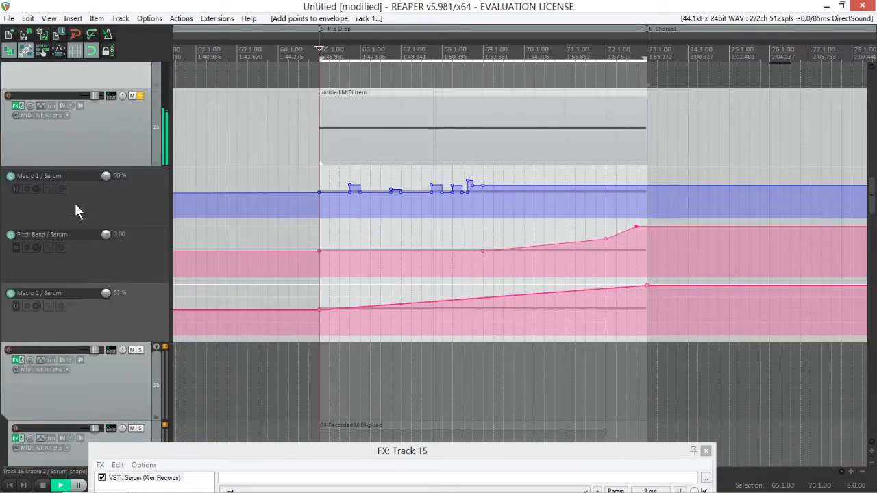
# Turn on Serum's Hyper/Dimension effect with a Dimension size of 33%.
pyautogui.moveTo(309, 447); pyautogui.dragTo(344, 32)
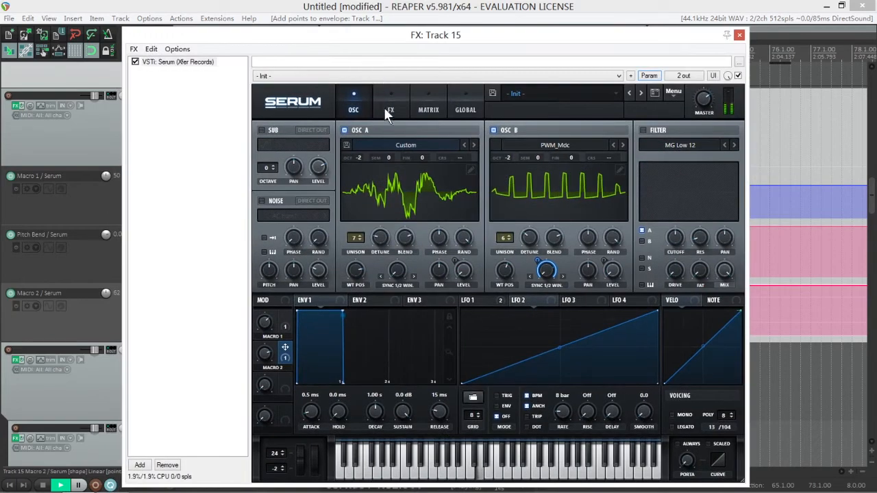
pyautogui.click(391, 102)
pyautogui.click(273, 134)
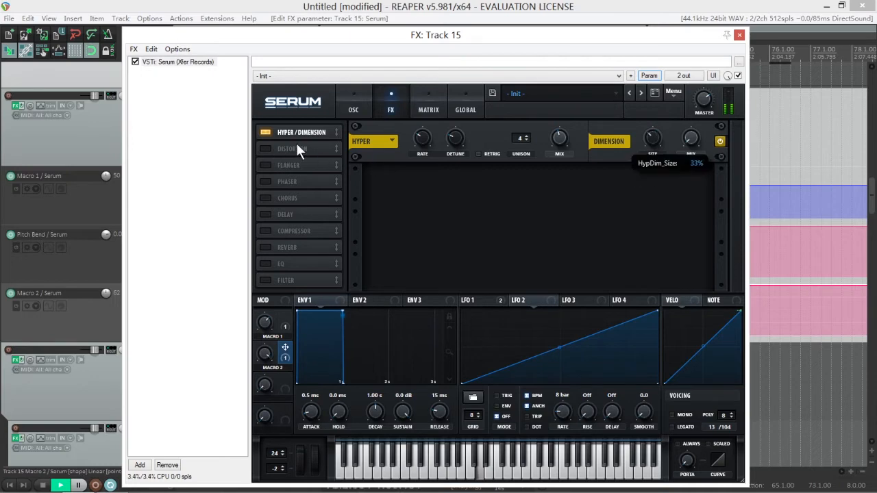
# Turn on Distortion, modulate its drive with LFO 1 by about 28, and change its type to SoftClip.
pyautogui.click(272, 151)
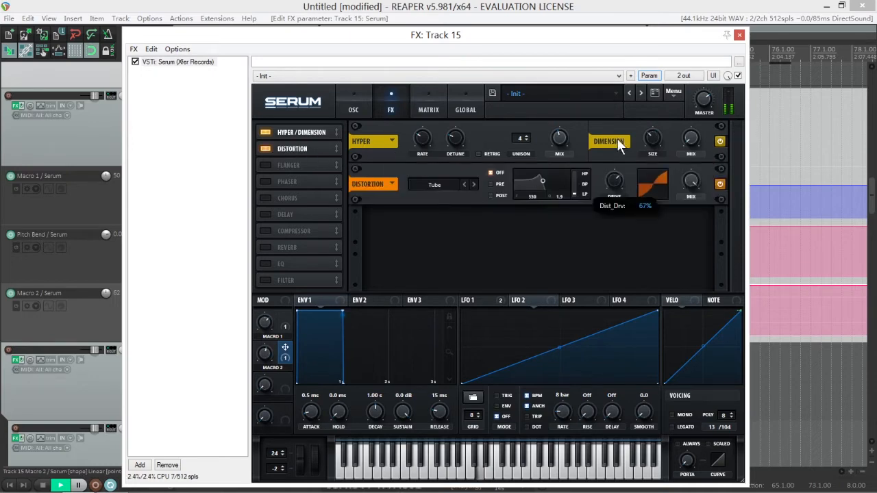
pyautogui.click(506, 303)
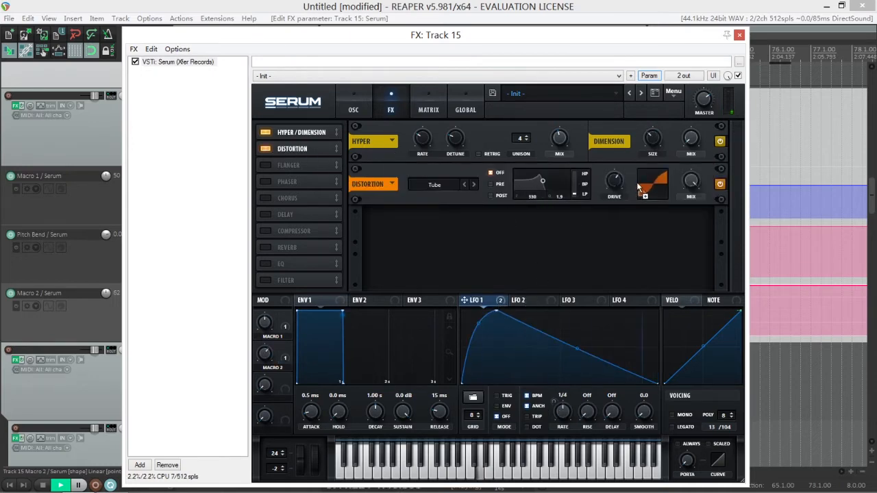
pyautogui.moveTo(639, 186); pyautogui.dragTo(609, 174)
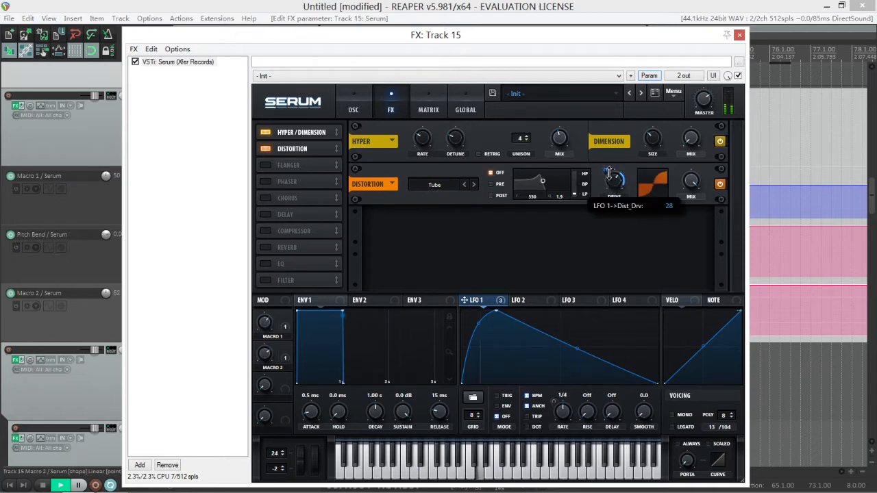
pyautogui.click(473, 183)
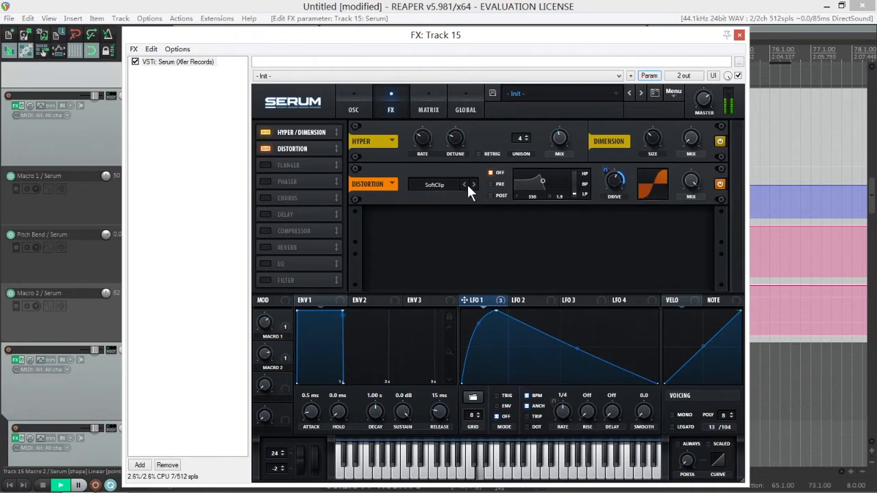
# Set the distortion filter to Post at about 5751 Hz with its frequency modulated by LFO 1, and shift the filter type toward band-pass.
pyautogui.click(501, 184)
pyautogui.moveTo(542, 181); pyautogui.dragTo(563, 180)
pyautogui.moveTo(491, 302); pyautogui.dragTo(575, 168)
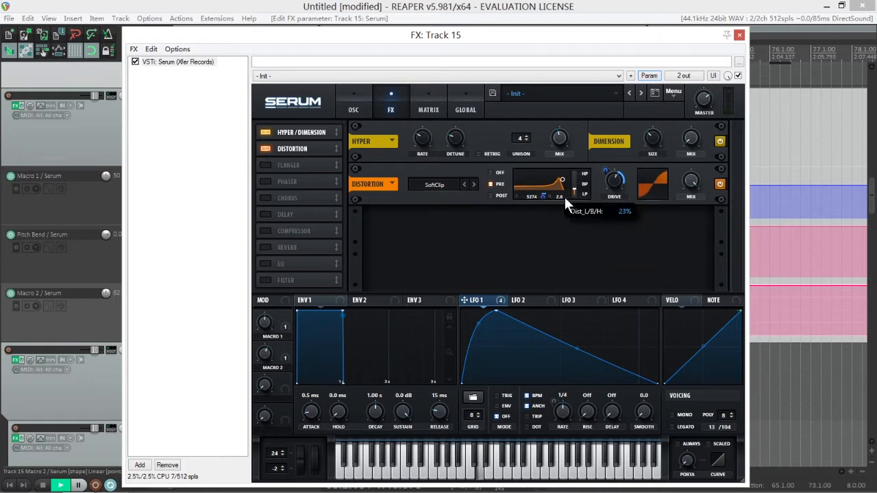
pyautogui.moveTo(562, 197)
pyautogui.mouseDown()
pyautogui.moveTo(564, 187)
pyautogui.moveTo(565, 203)
pyautogui.moveTo(531, 191)
pyautogui.moveTo(582, 195)
pyautogui.moveTo(573, 167)
pyautogui.moveTo(575, 187)
pyautogui.mouseUp()
pyautogui.click(503, 195)
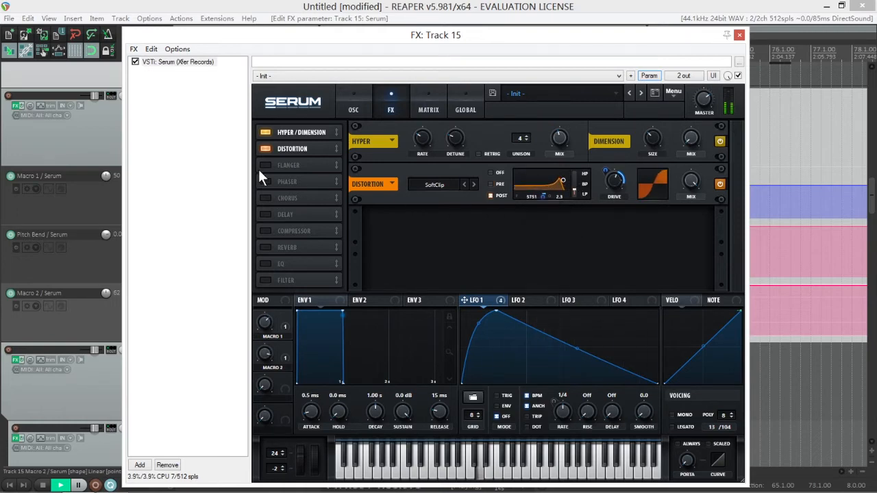
# Turn on the Flanger with BPM sync and 0% feedback.
pyautogui.click(264, 166)
pyautogui.click(263, 165)
pyautogui.click(264, 165)
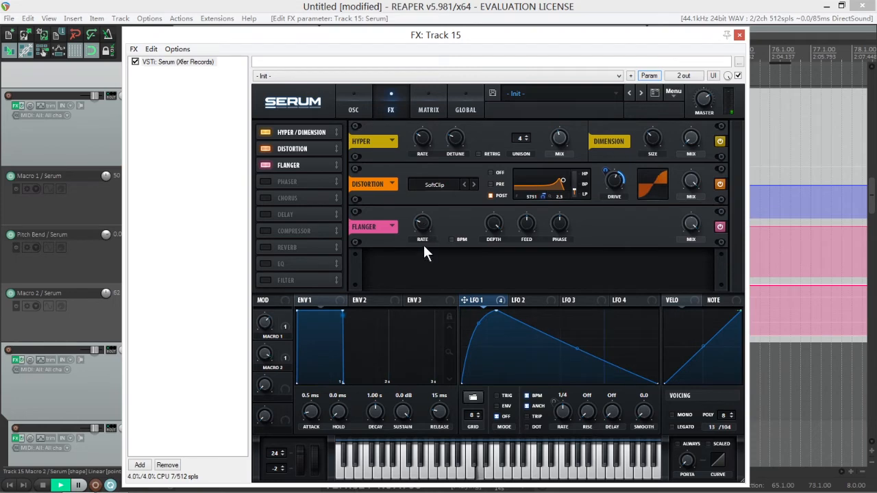
pyautogui.click(451, 239)
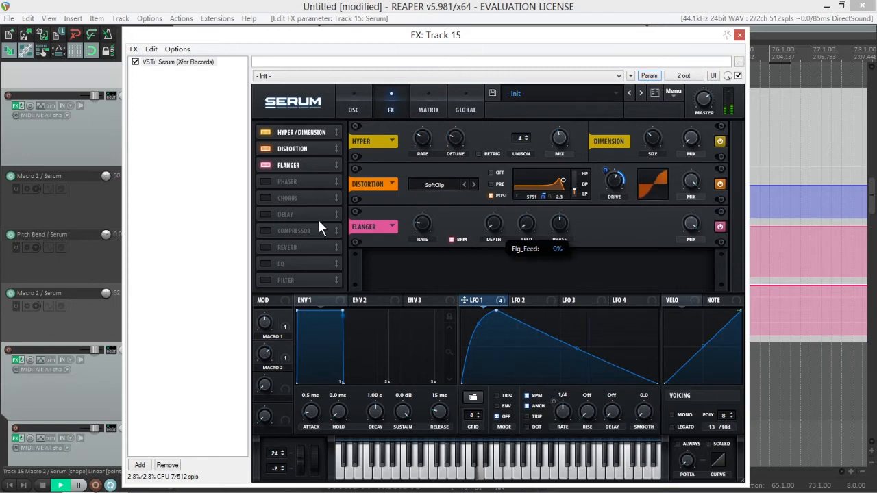
# Turn on the Chorus with BPM sync and modulate its feedback with LFO 1 from a base of 2%.
pyautogui.click(266, 212)
pyautogui.click(266, 212)
pyautogui.click(267, 198)
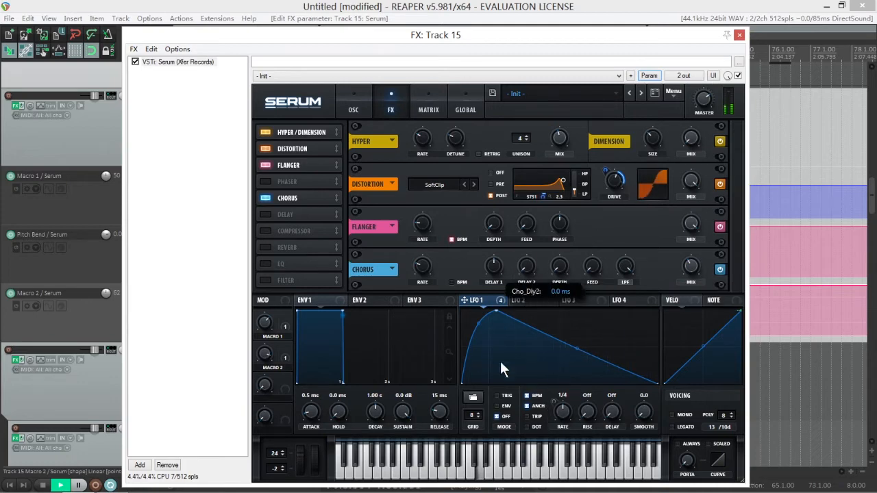
pyautogui.click(453, 284)
pyautogui.moveTo(503, 300); pyautogui.dragTo(590, 270)
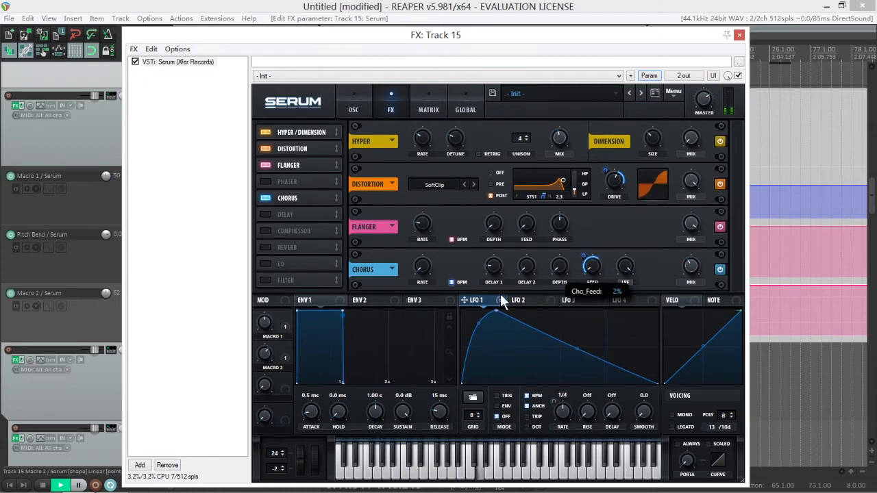
# Try modulating the chorus depth with LFO 1, and remove that modulation.
pyautogui.moveTo(500, 300); pyautogui.dragTo(559, 266)
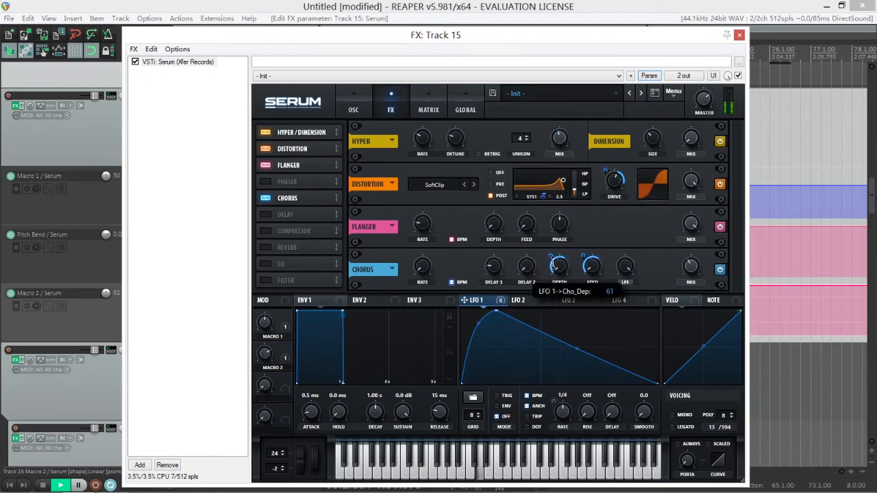
pyautogui.rightClick(559, 265)
pyautogui.click(575, 282)
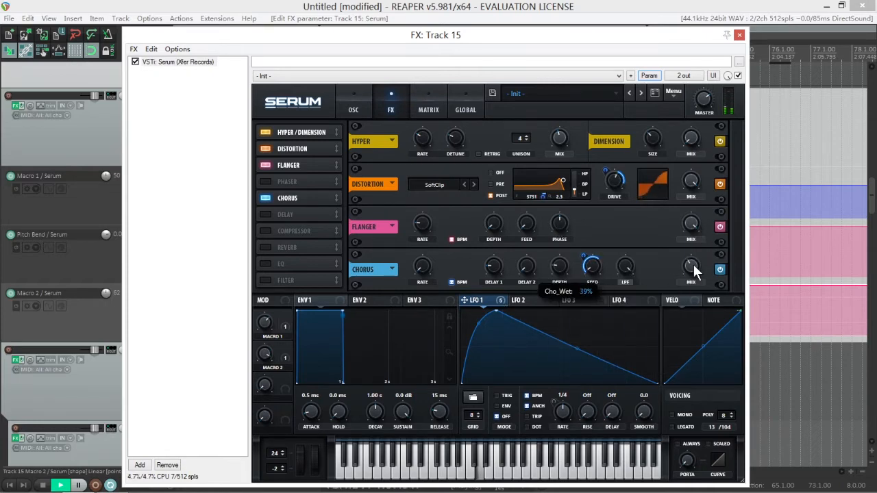
# Modulate the chorus mix with LFO 1 and lower the base mix to about 9%.
pyautogui.moveTo(494, 300); pyautogui.dragTo(692, 278)
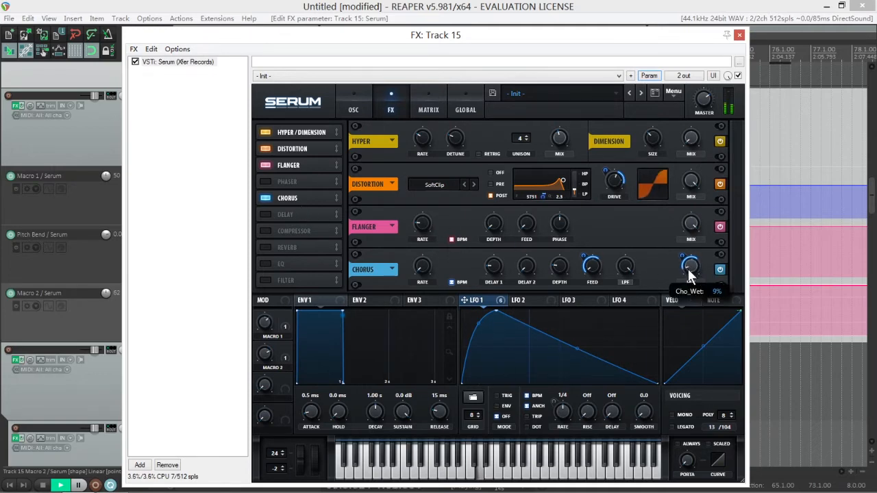
pyautogui.moveTo(688, 268); pyautogui.dragTo(686, 276)
# Turn on the Compressor in multiband mode, adjust its threshold and raise its gain to about 12.2 dB.
pyautogui.click(326, 235)
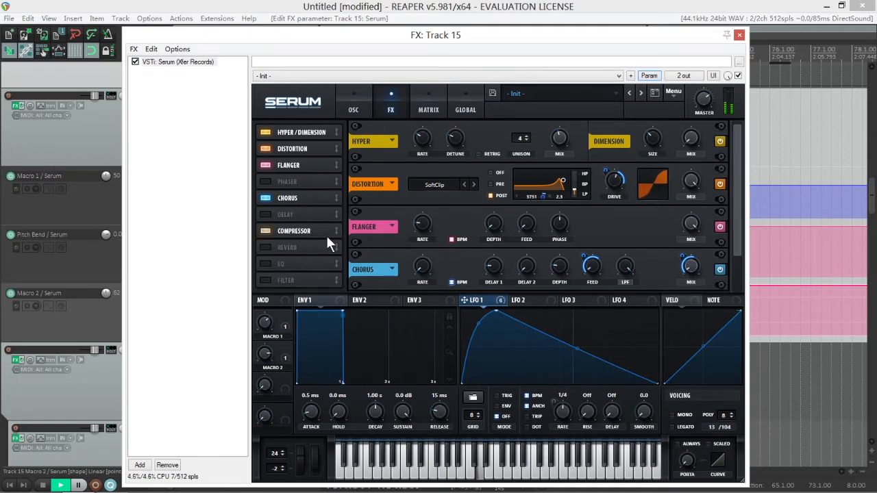
pyautogui.scroll(-1, 353, 238)
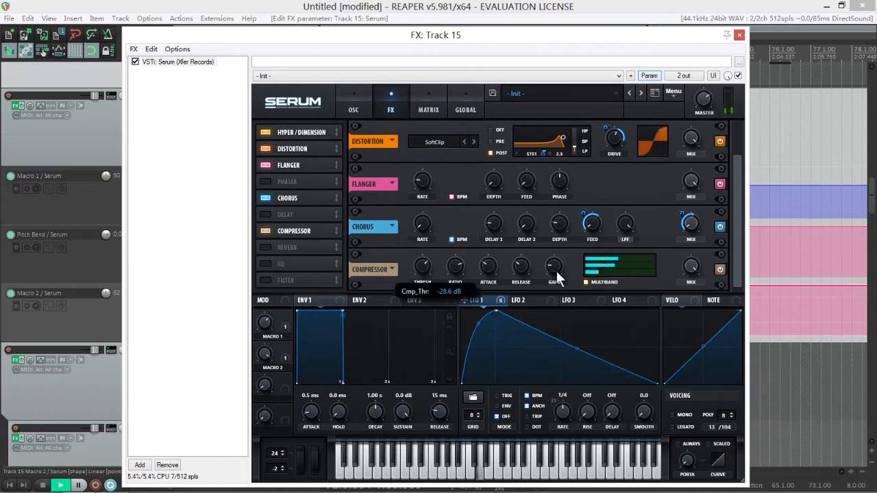
pyautogui.moveTo(557, 271); pyautogui.dragTo(535, 275)
pyautogui.moveTo(423, 276); pyautogui.dragTo(423, 283)
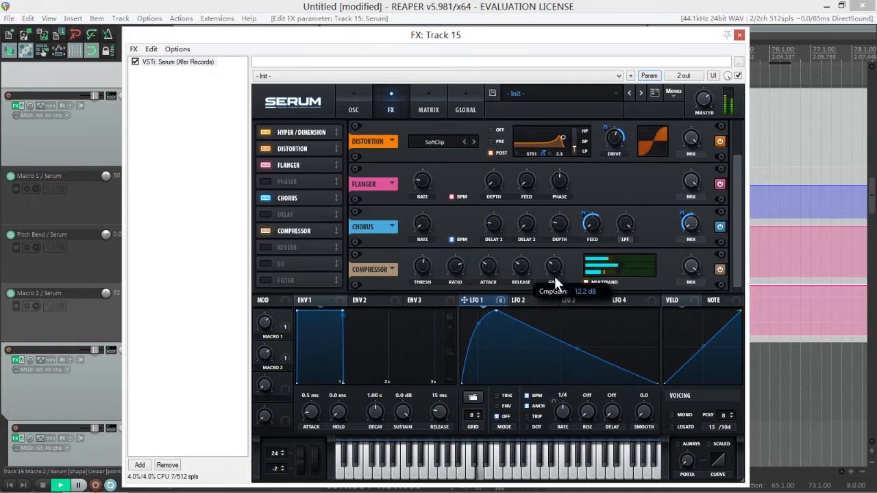
# Try the Reverb effect in Plate mode, and turn it off again.
pyautogui.moveTo(574, 34); pyautogui.dragTo(569, 12)
pyautogui.click(259, 227)
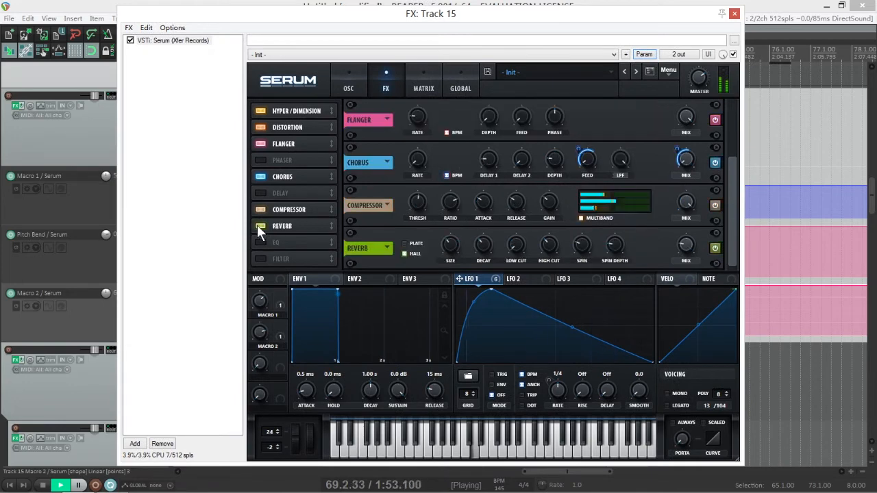
pyautogui.click(412, 244)
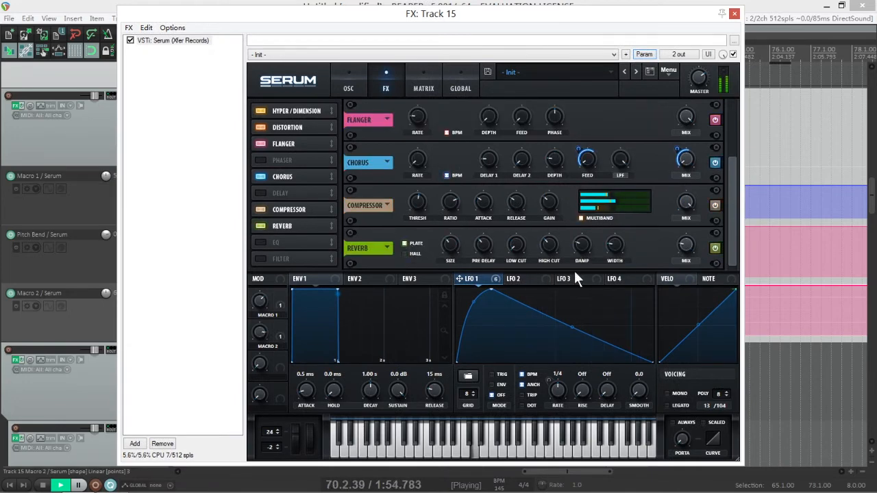
pyautogui.click(263, 227)
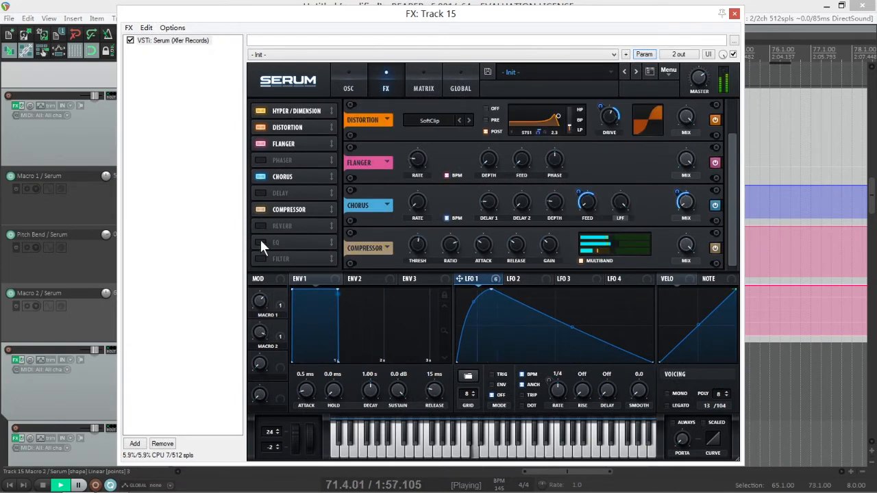
# Turn on the EQ with a low cut and a peak band boosted about 11.2 dB, its frequency modulated by LFO 1.
pyautogui.click(262, 244)
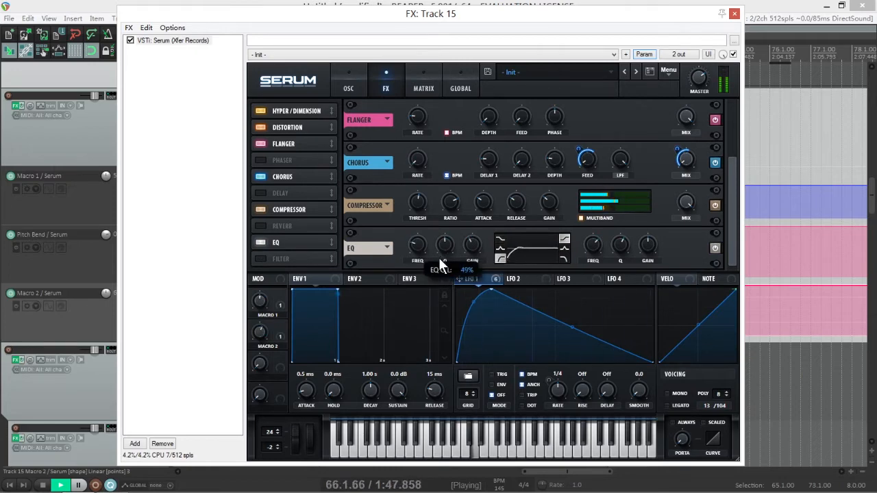
pyautogui.moveTo(417, 245); pyautogui.dragTo(418, 253)
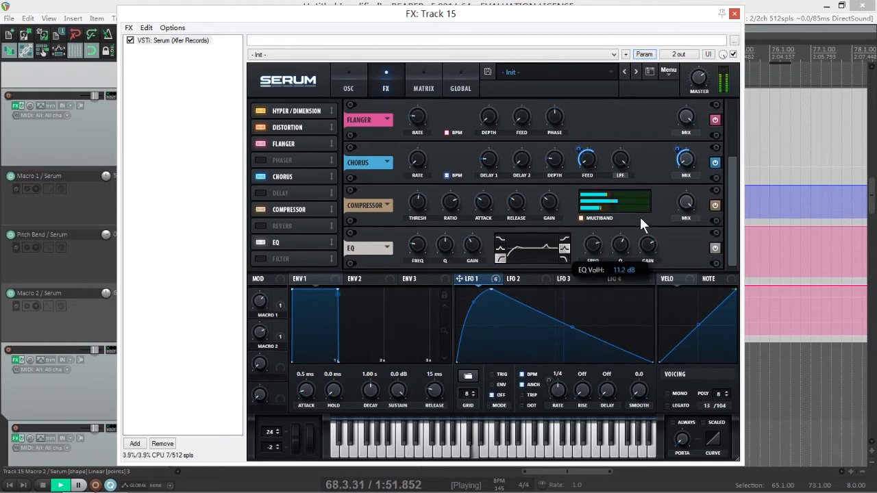
pyautogui.moveTo(591, 276); pyautogui.dragTo(594, 241)
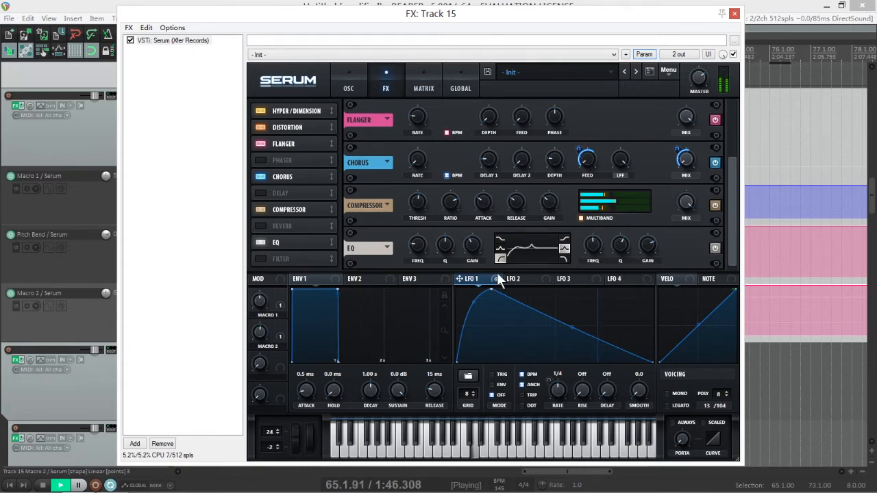
pyautogui.moveTo(497, 279); pyautogui.dragTo(593, 269)
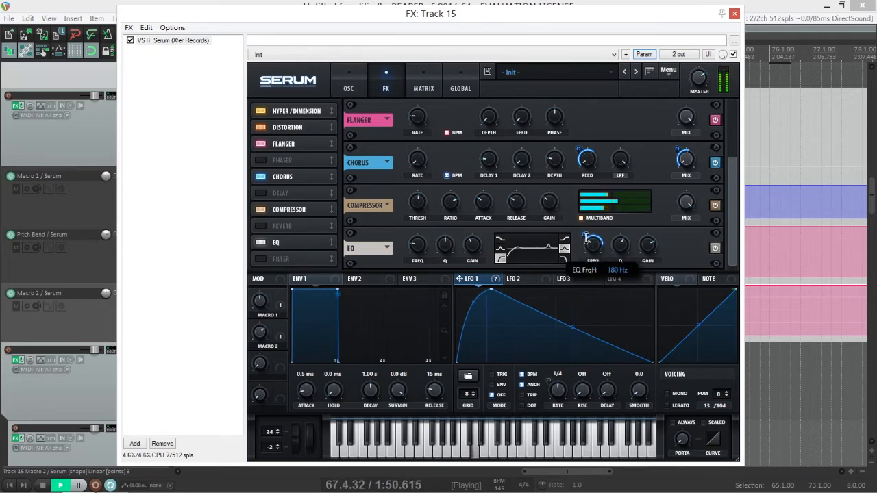
pyautogui.moveTo(584, 235); pyautogui.dragTo(588, 249)
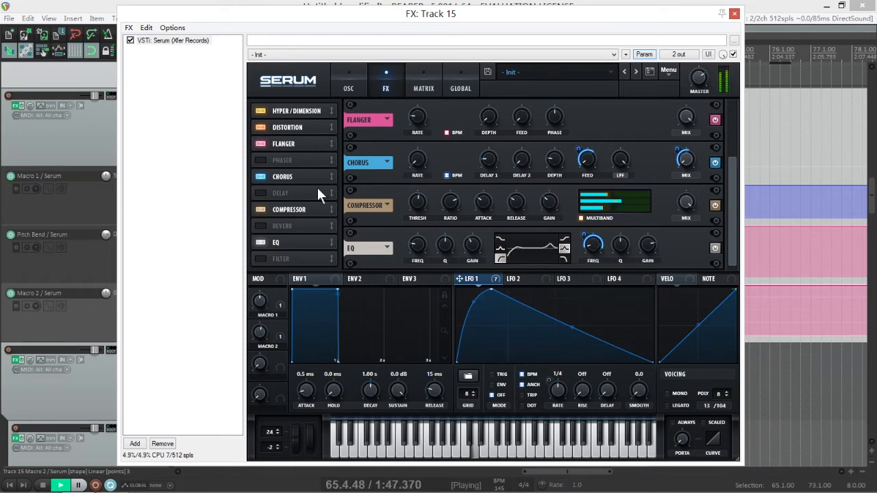
# Add the VST OTT (Xfer Records) plug-in after Serum on track 15.
pyautogui.moveTo(274, 19); pyautogui.dragTo(278, 16)
pyautogui.doubleClick(194, 127)
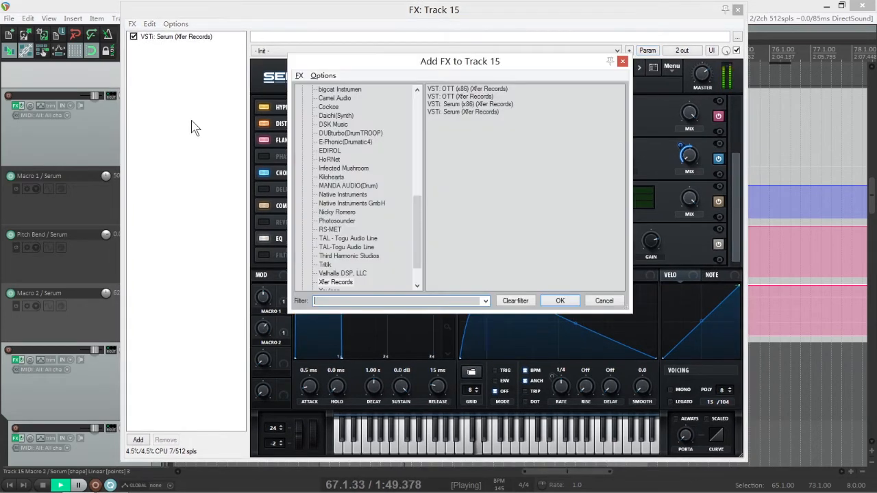
pyautogui.doubleClick(450, 97)
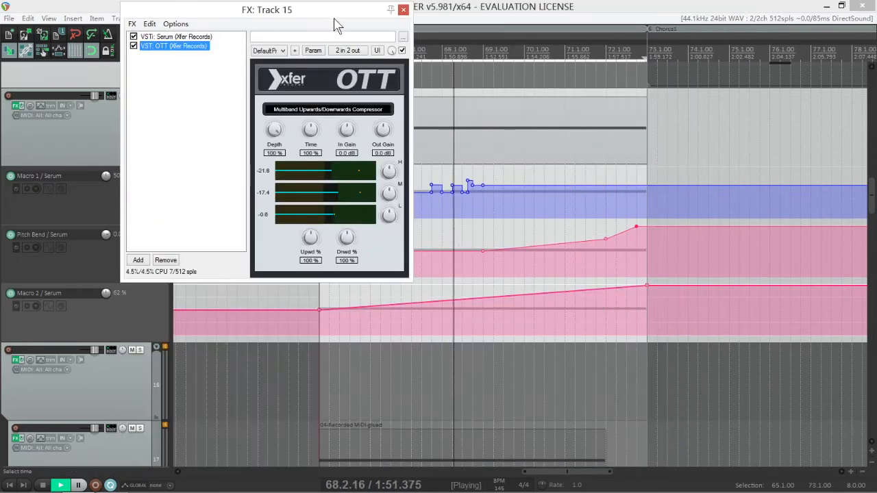
# Set OTT to 31% depth, 11.0 dB input gain, 58% upward and 42% downward compression, lowering the output gain and band levels.
pyautogui.moveTo(336, 11); pyautogui.dragTo(522, 45)
pyautogui.moveTo(571, 205); pyautogui.dragTo(574, 213)
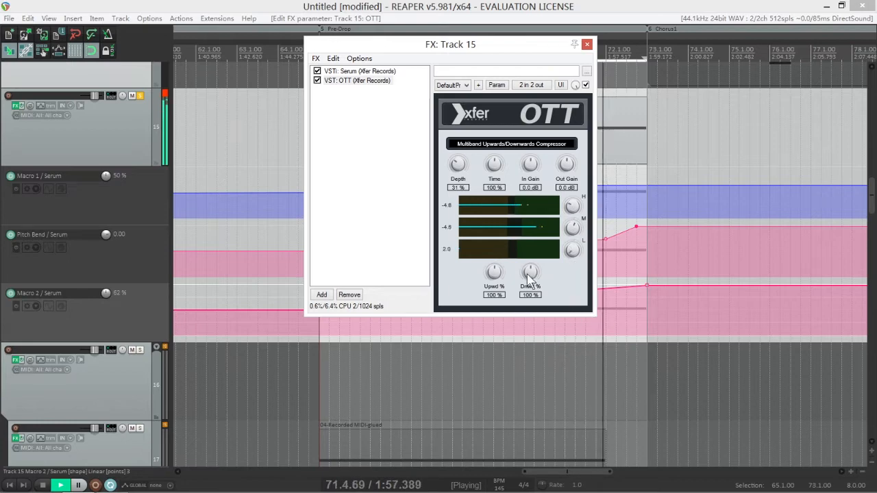
pyautogui.moveTo(572, 250); pyautogui.dragTo(577, 231)
pyautogui.moveTo(495, 272); pyautogui.dragTo(515, 301)
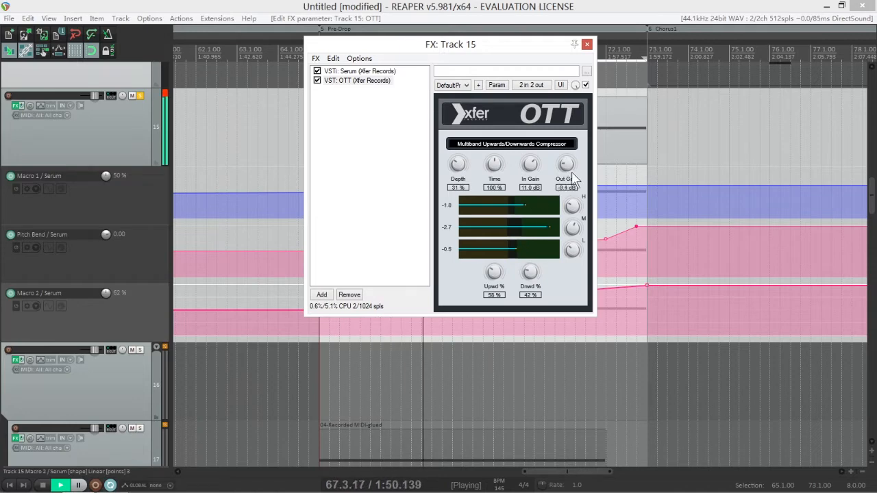
# Set OTT to 30% depth, 253% time and 9.8 dB input gain.
pyautogui.moveTo(451, 48); pyautogui.dragTo(456, 52)
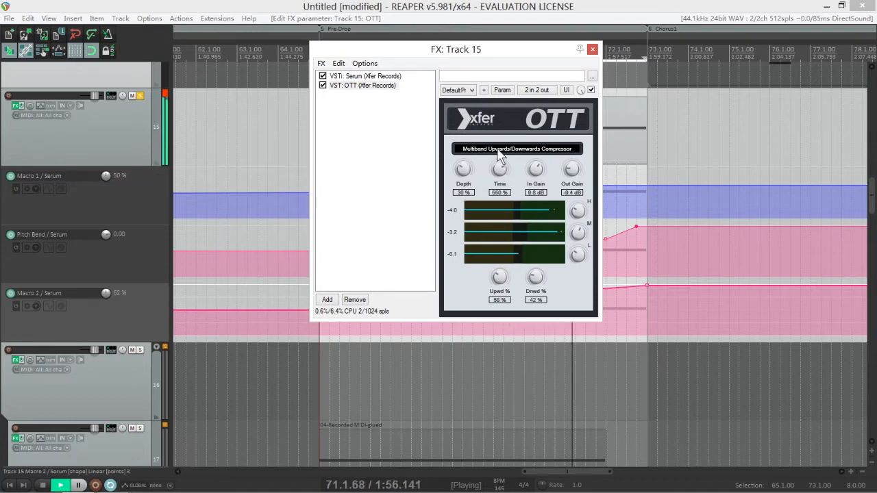
pyautogui.moveTo(481, 57); pyautogui.dragTo(485, 79)
# Add the VST CamelCrusher (x86) (Camel Audio) plug-in after OTT on track 15.
pyautogui.click(380, 99)
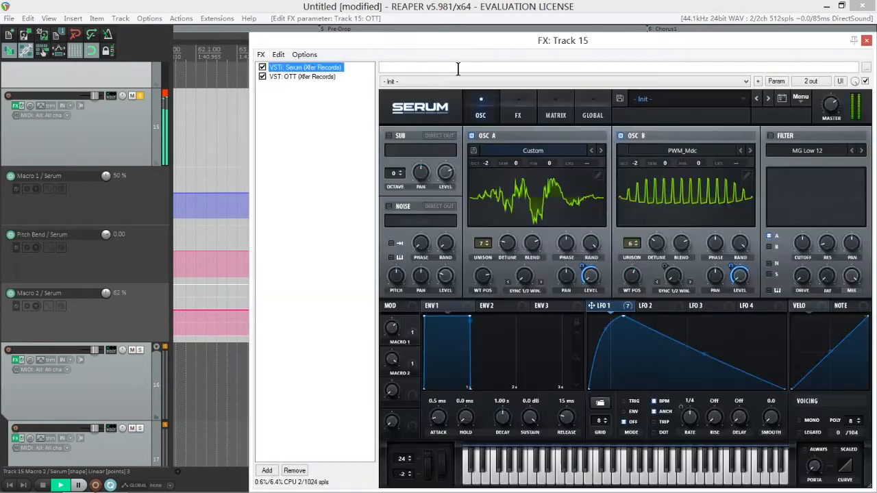
pyautogui.moveTo(464, 42); pyautogui.dragTo(403, 26)
pyautogui.doubleClick(290, 137)
pyautogui.scroll(2, 350, 137)
pyautogui.click(334, 152)
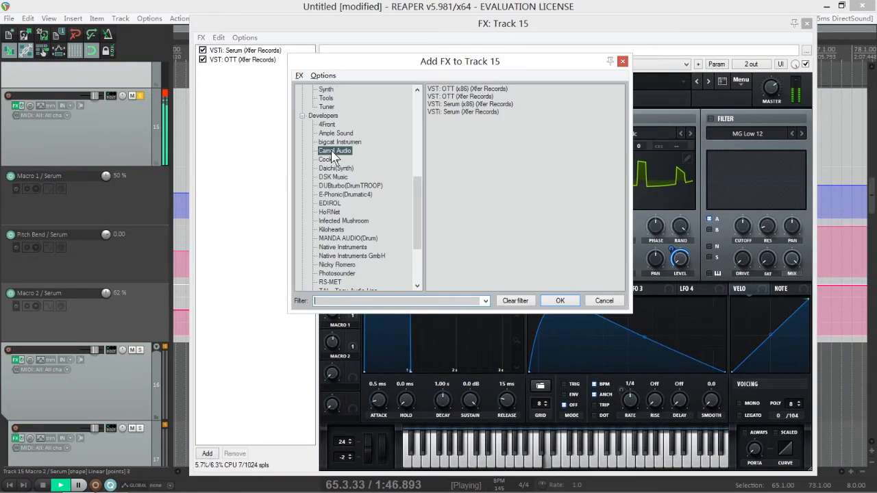
pyautogui.doubleClick(471, 95)
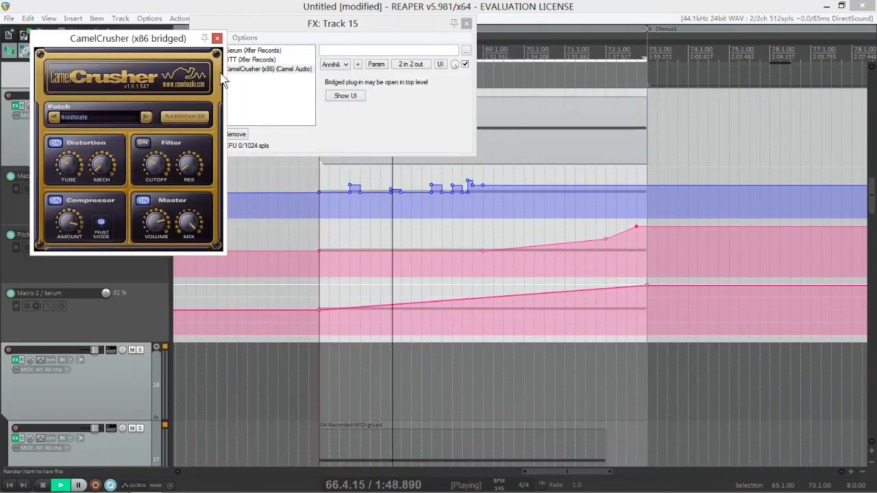
# In CamelCrusher, turn off the compressor's Phat Mode, keep Distortion on, and lower Tube, Mech and the compressor Amount.
pyautogui.moveTo(157, 48); pyautogui.dragTo(429, 52)
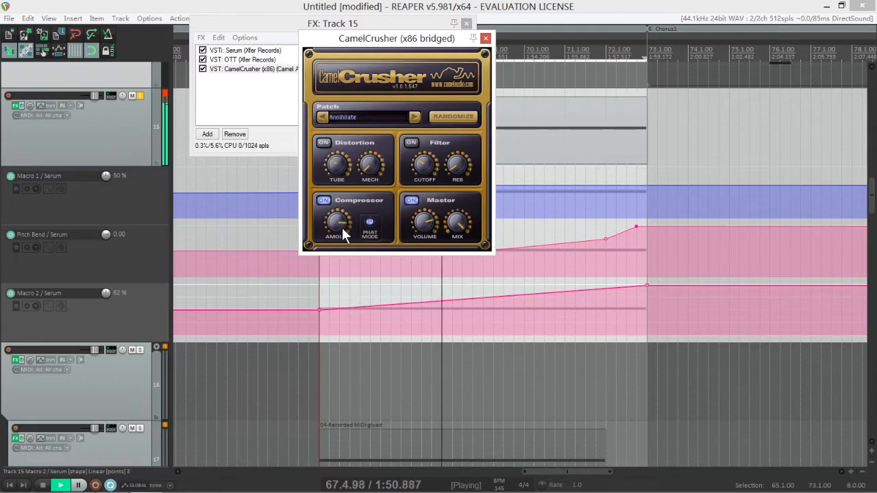
pyautogui.click(370, 222)
pyautogui.click(323, 143)
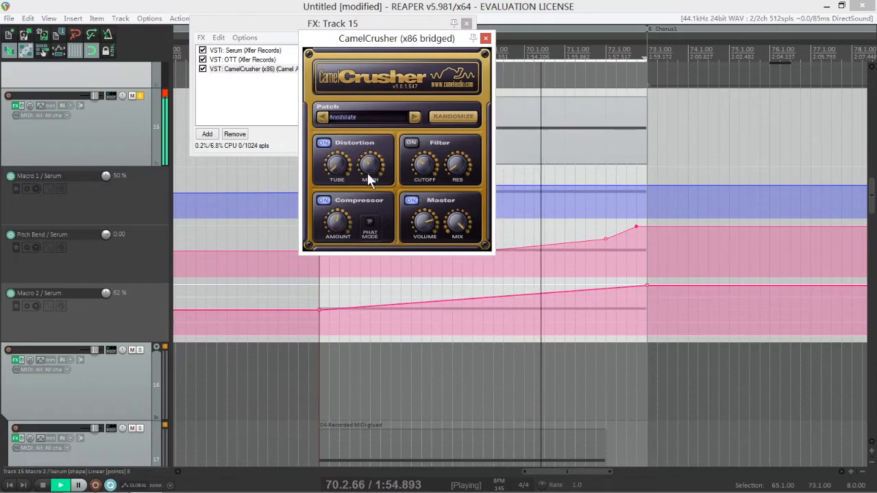
pyautogui.moveTo(398, 39); pyautogui.dragTo(412, 91)
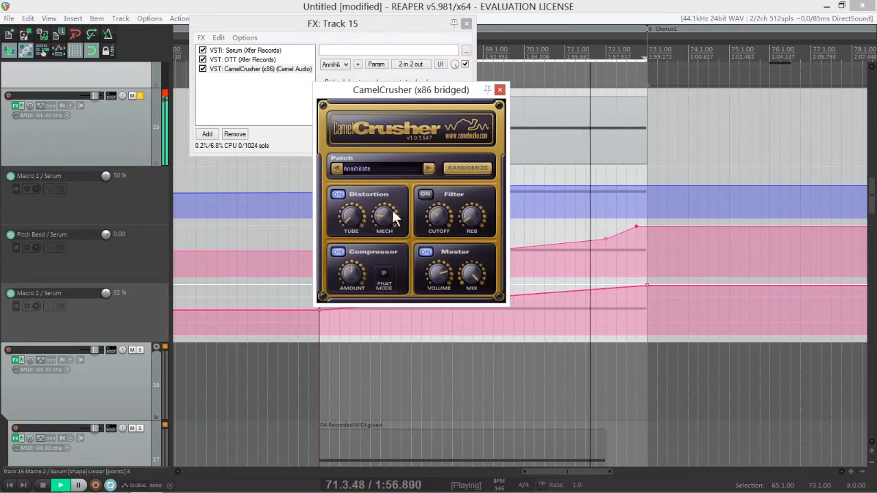
pyautogui.moveTo(392, 213); pyautogui.dragTo(395, 244)
pyautogui.moveTo(431, 90); pyautogui.dragTo(442, 138)
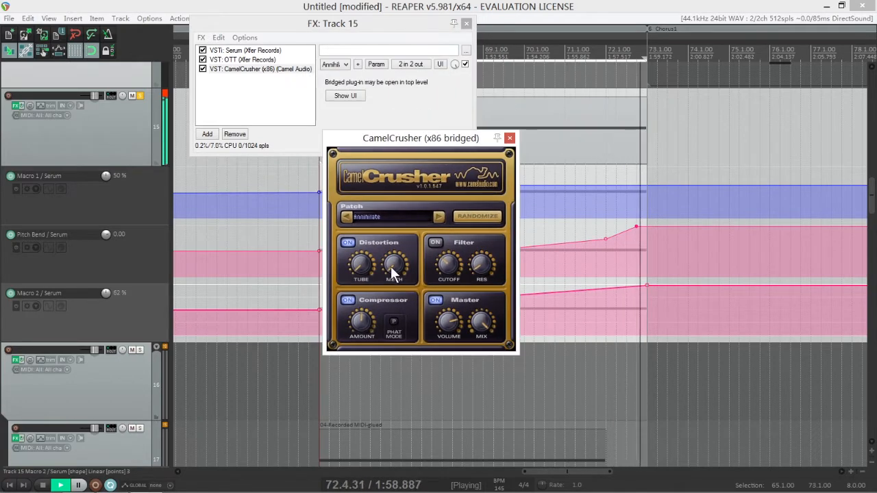
# Show CamelCrusher's DistMech envelope on track 15 and draw a curve rising from 0% at 65.1.00 to 34% at 69.1.00.
pyautogui.click(511, 137)
pyautogui.click(376, 64)
pyautogui.click(466, 102)
pyautogui.scroll(-2, 111, 360)
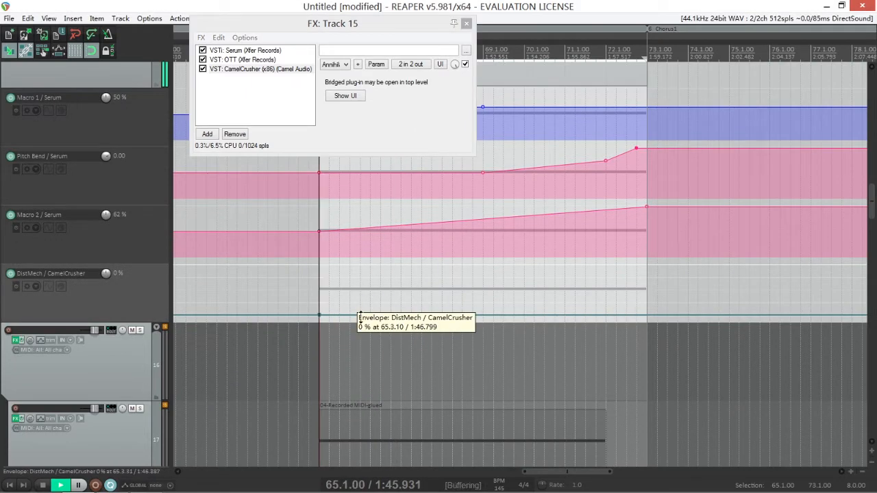
pyautogui.moveTo(401, 28); pyautogui.dragTo(836, 100)
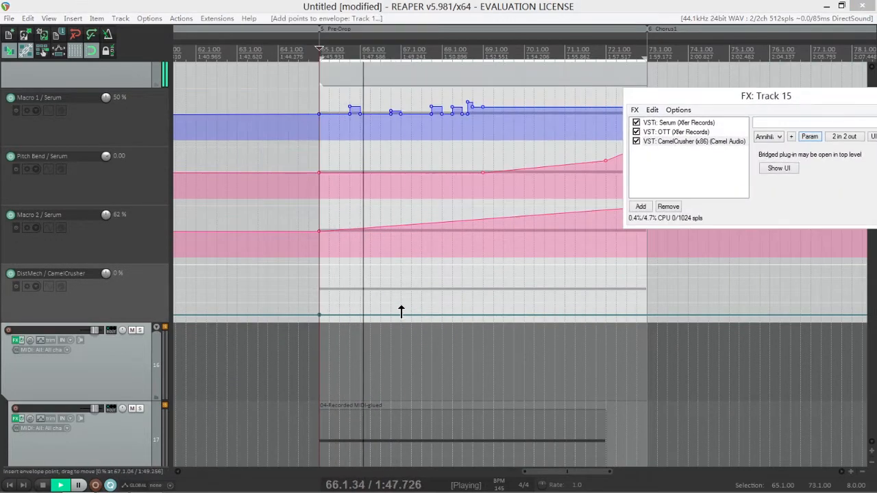
pyautogui.moveTo(402, 315); pyautogui.dragTo(481, 299)
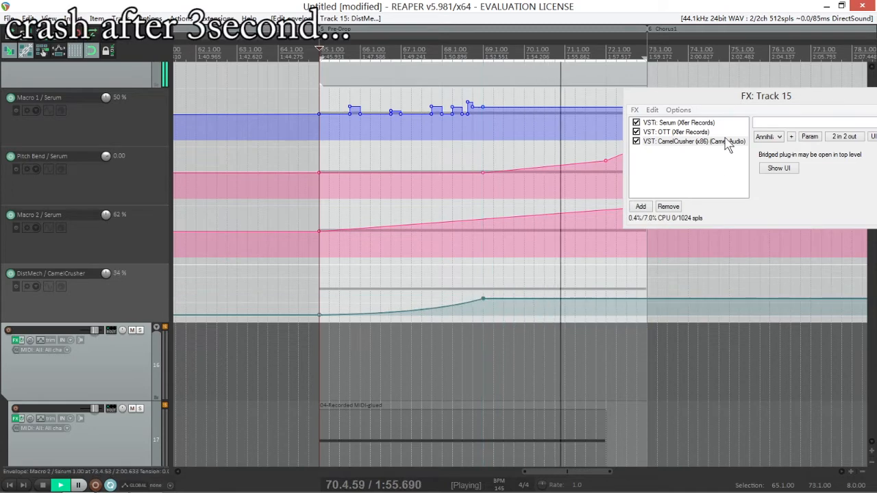
# Try to reopen CamelCrusher's interface, closing the stopped reaper_host32.exe program.
pyautogui.moveTo(714, 103); pyautogui.dragTo(538, 79)
pyautogui.click(596, 144)
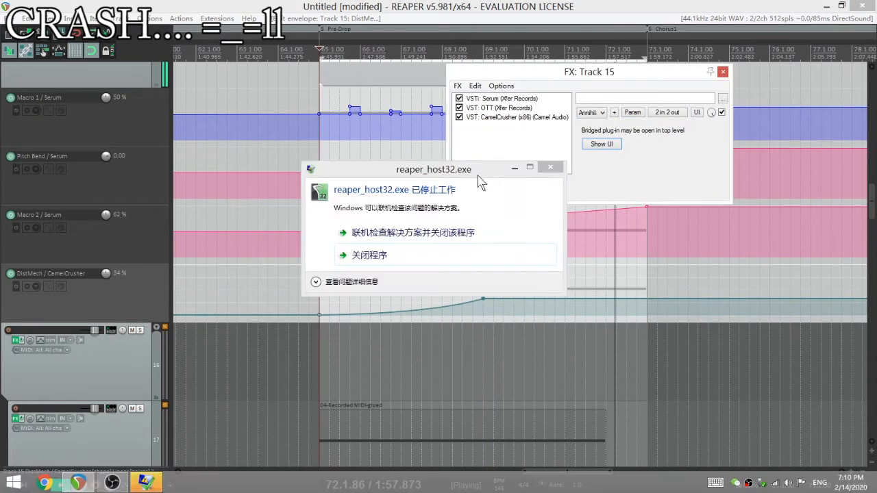
pyautogui.click(417, 253)
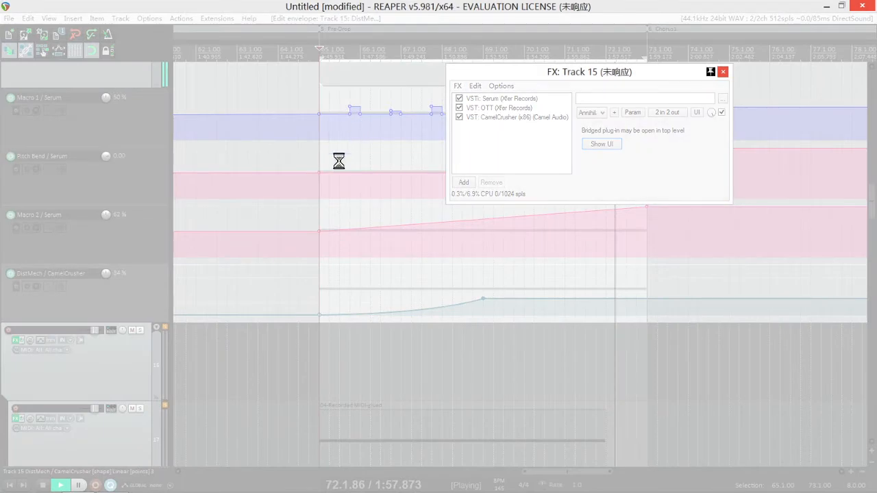
pyautogui.click(115, 485)
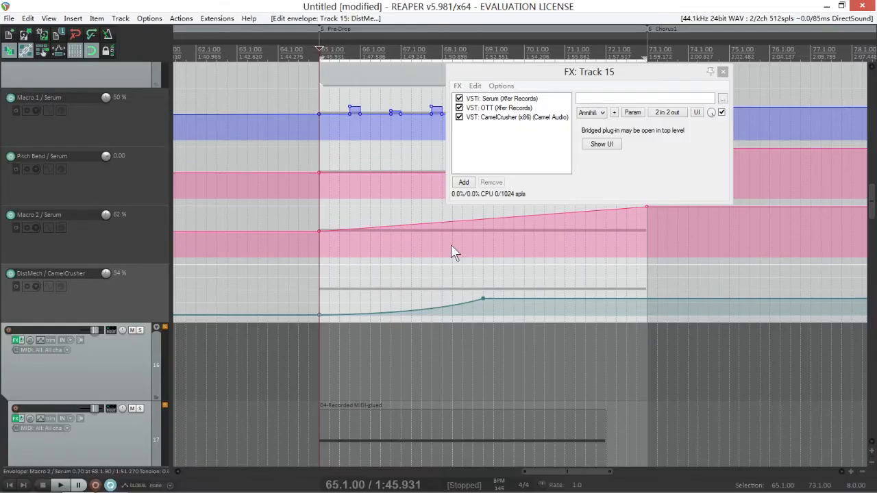
pyautogui.moveTo(646, 68); pyautogui.dragTo(663, 78)
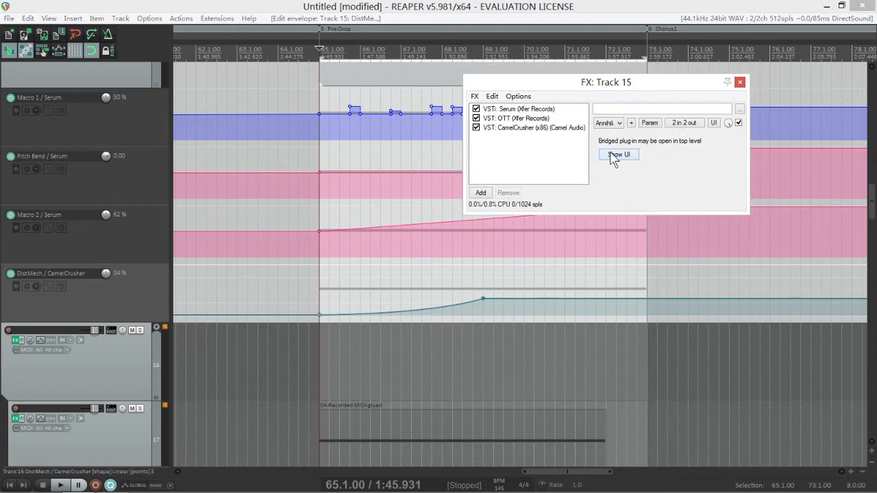
pyautogui.moveTo(610, 83); pyautogui.dragTo(459, 141)
pyautogui.click(411, 196)
# Cut CamelCrusher from track 15's FX chain and paste it back after OTT.
pyautogui.click(382, 173)
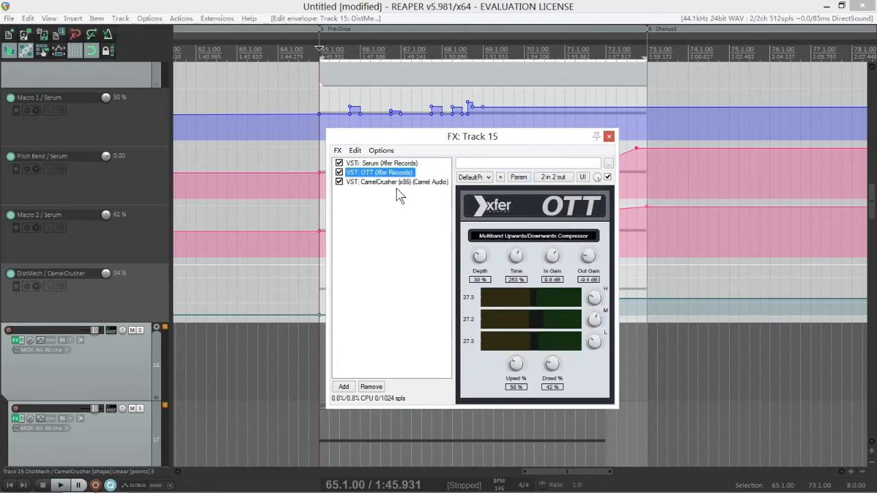
pyautogui.click(353, 182)
pyautogui.click(371, 247)
pyautogui.doubleClick(381, 341)
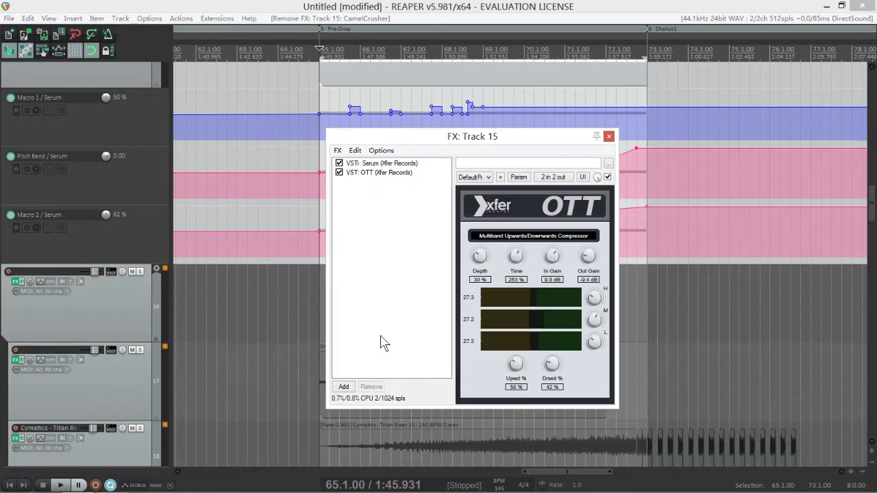
pyautogui.click(623, 63)
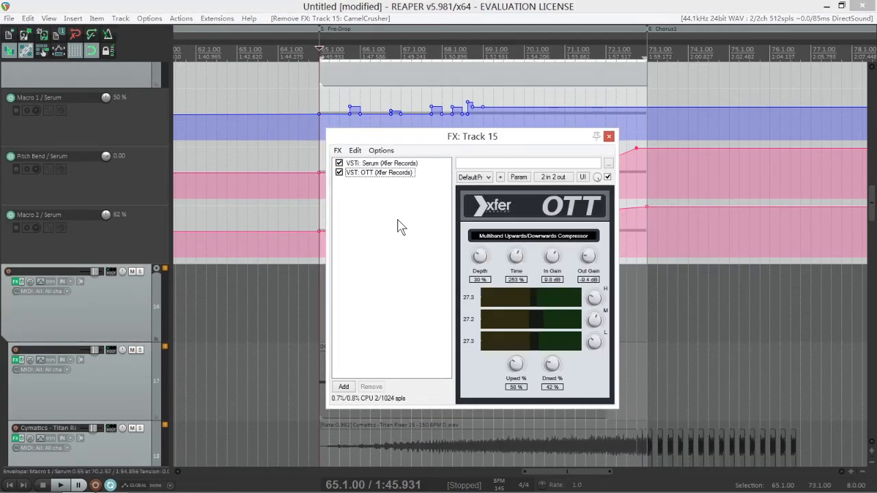
pyautogui.hotkey('ctrl', 'v')
pyautogui.click(233, 53)
pyautogui.moveTo(431, 136); pyautogui.dragTo(404, 132)
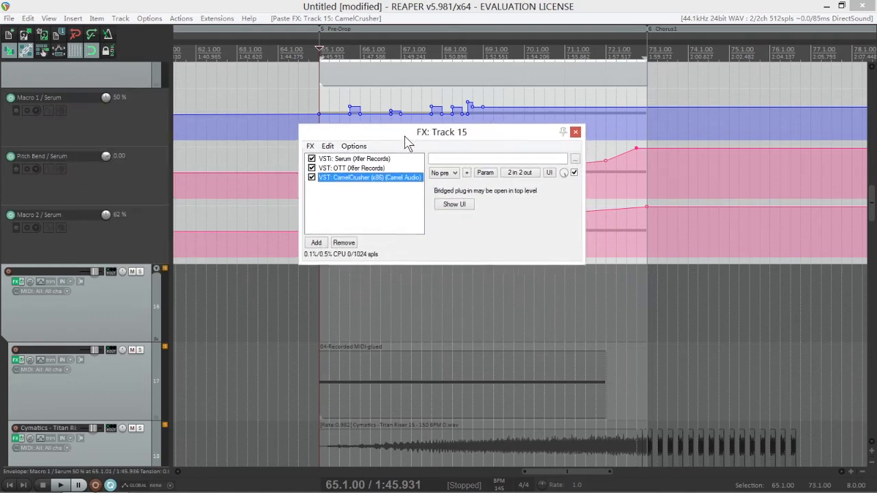
# Play the Pre-Drop section with the pasted CamelCrusher's interface open to check its sound.
pyautogui.click(463, 206)
pyautogui.moveTo(193, 69); pyautogui.dragTo(651, 209)
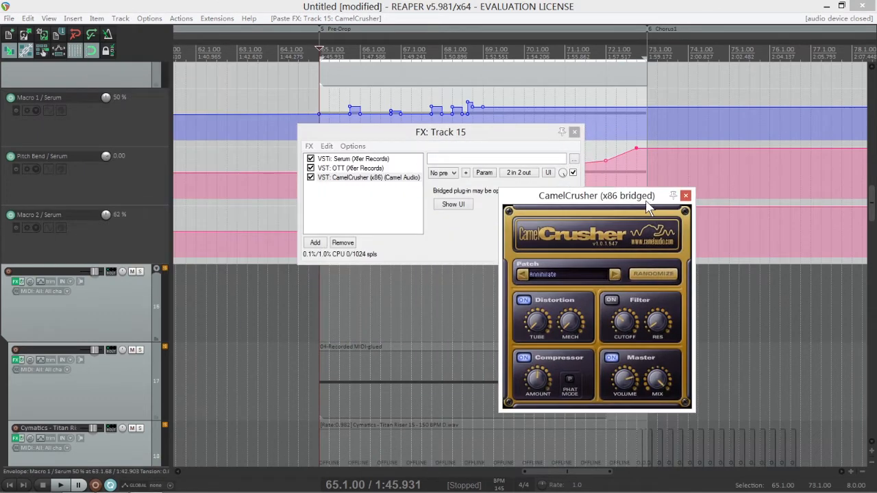
pyautogui.click(515, 3)
pyautogui.press('space')
pyautogui.scroll(3, 87, 212)
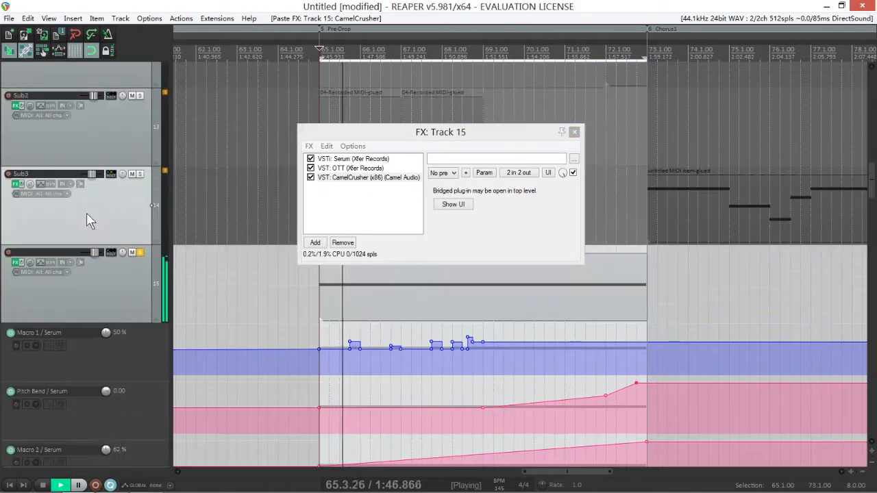
pyautogui.scroll(-2, 103, 210)
pyautogui.click(453, 205)
pyautogui.moveTo(603, 197); pyautogui.dragTo(702, 152)
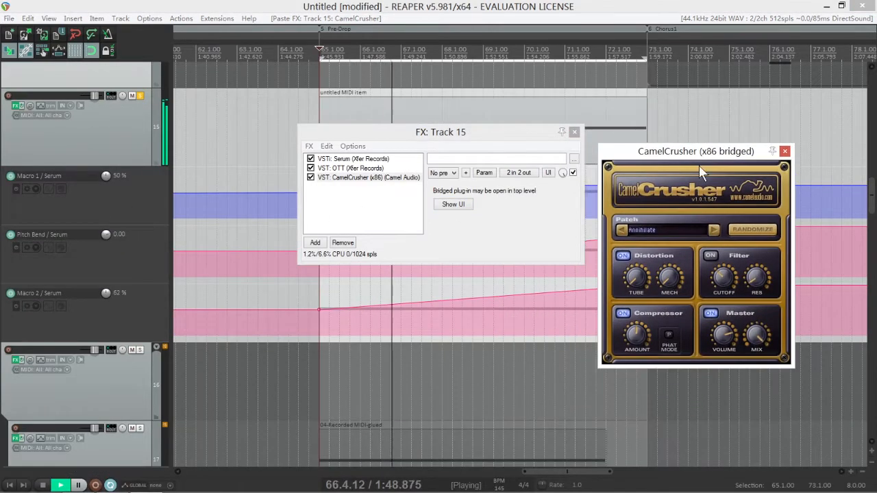
# Show the DistMech envelope for CamelCrusher's Mech knob, holding 0% from 65.1.00 to 67.1.00 and rising to 49% at 69.1.00.
pyautogui.click(678, 273)
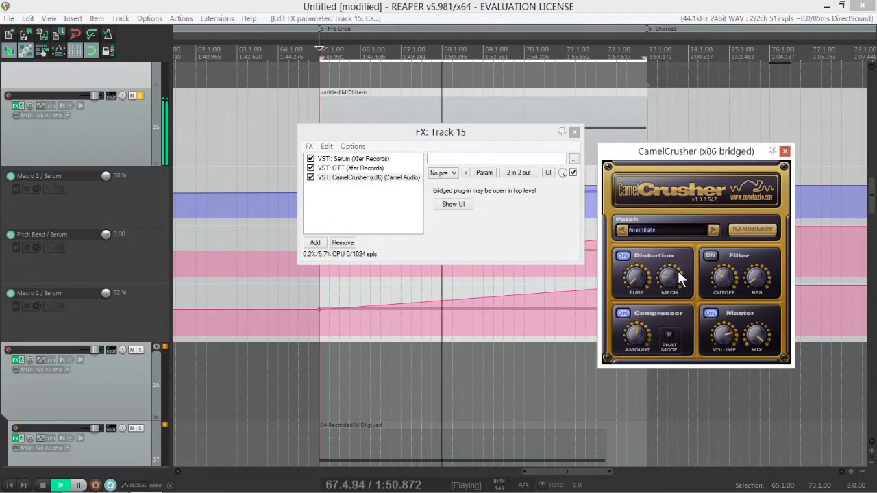
pyautogui.click(484, 173)
pyautogui.click(502, 210)
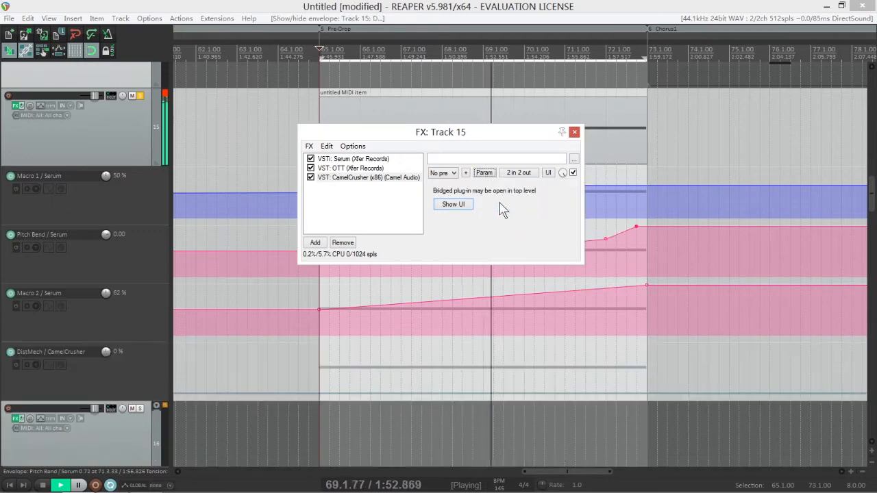
pyautogui.click(330, 396)
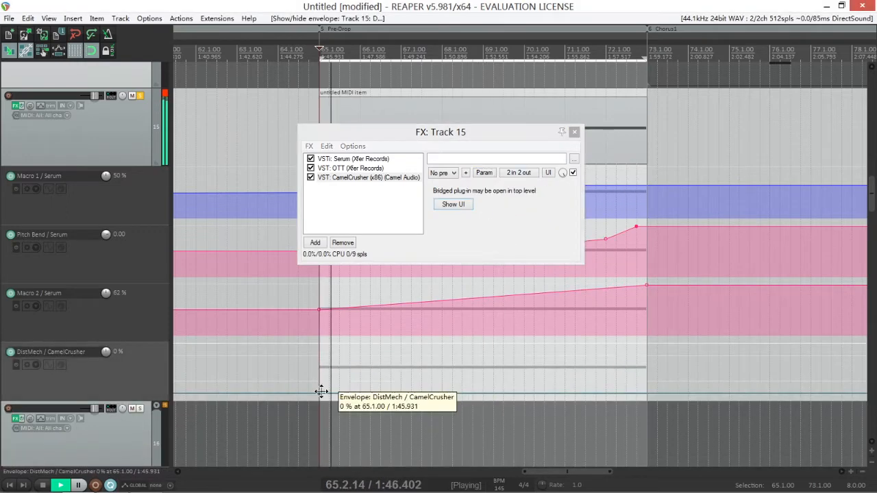
pyautogui.click(327, 395)
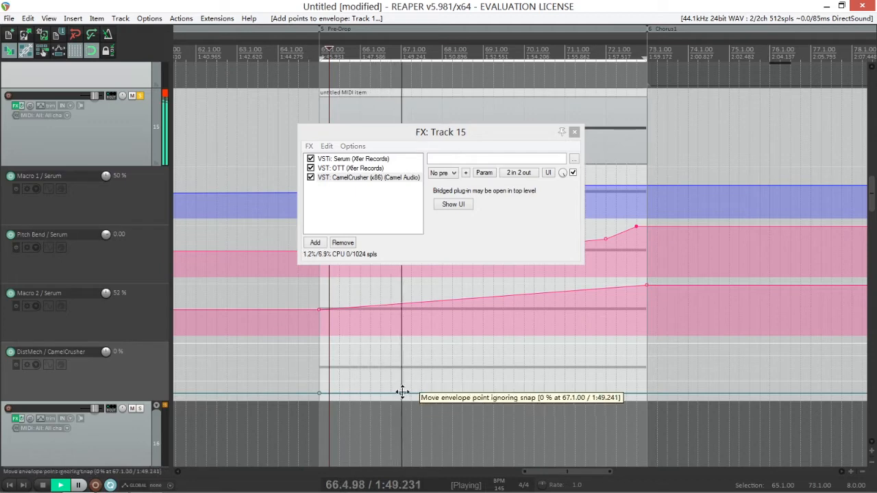
pyautogui.moveTo(401, 393); pyautogui.dragTo(484, 354)
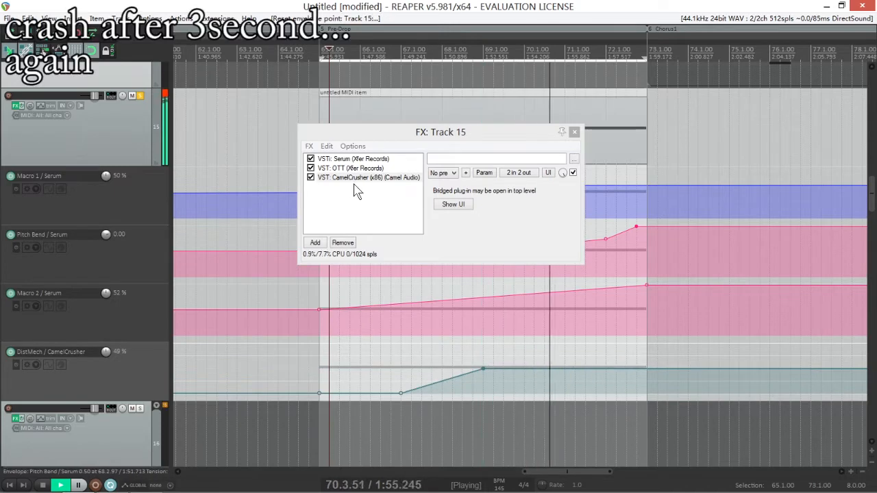
# Try to bring up CamelCrusher's interface during playback, and close its crashed host program.
pyautogui.click(373, 191)
pyautogui.click(371, 177)
pyautogui.click(453, 204)
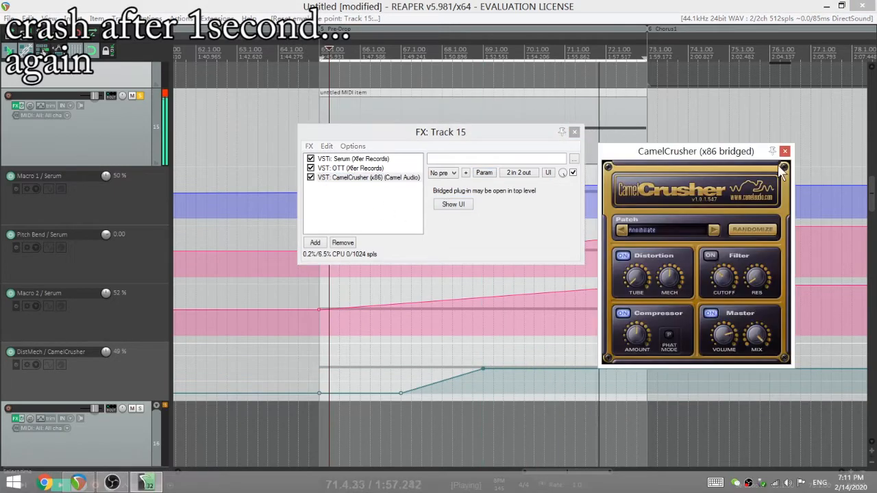
pyautogui.click(541, 300)
pyautogui.click(442, 255)
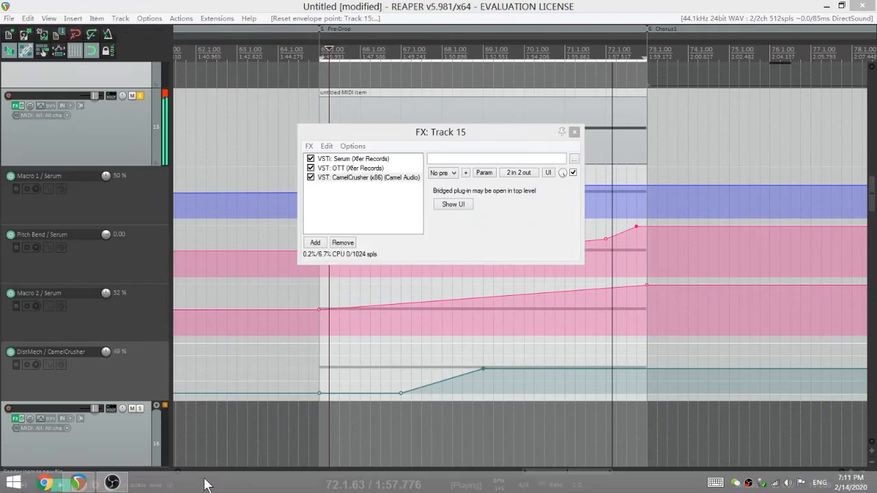
pyautogui.click(112, 485)
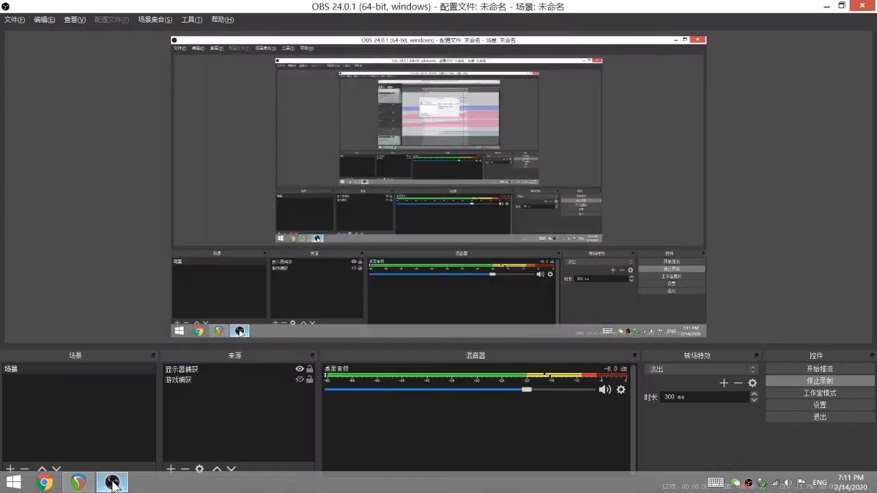
pyautogui.click(78, 485)
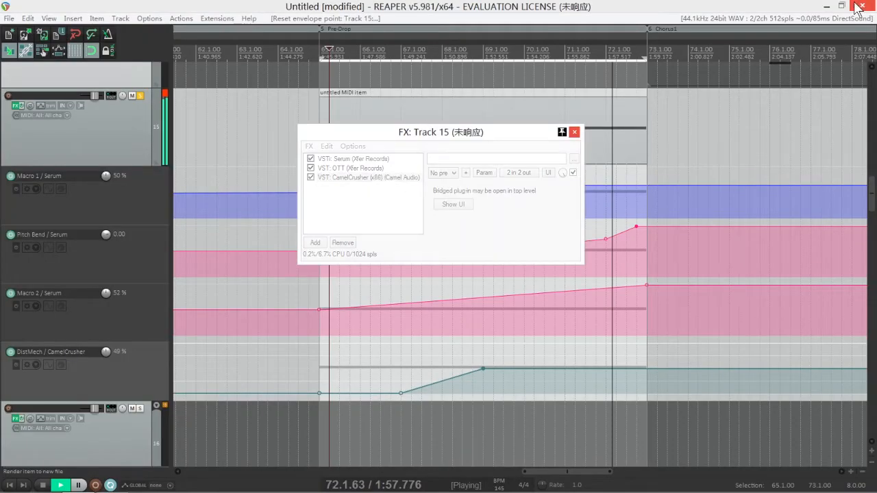
# Retry showing CamelCrusher's interface, and close and reopen track 15's FX chain.
pyautogui.click(383, 184)
pyautogui.click(385, 179)
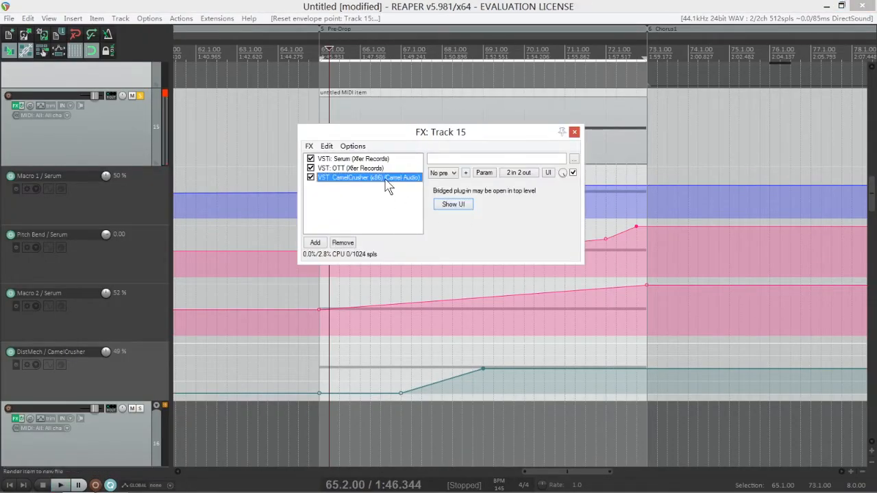
pyautogui.click(441, 205)
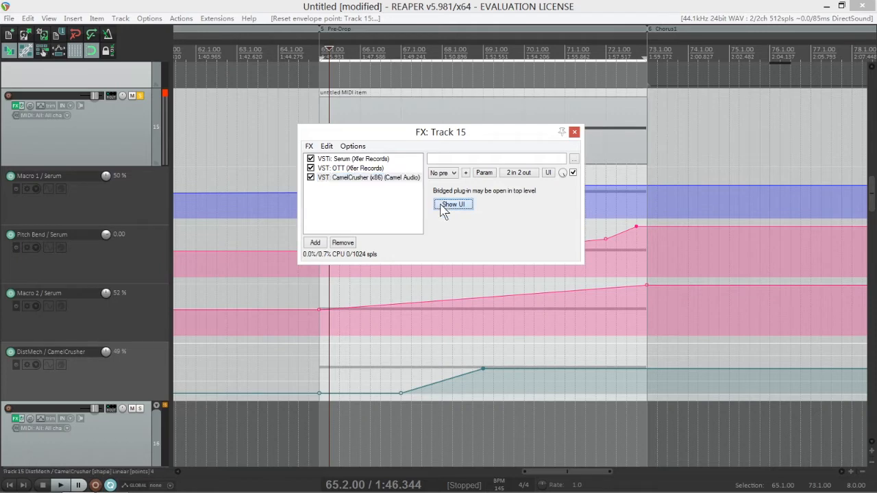
pyautogui.click(574, 133)
pyautogui.click(112, 483)
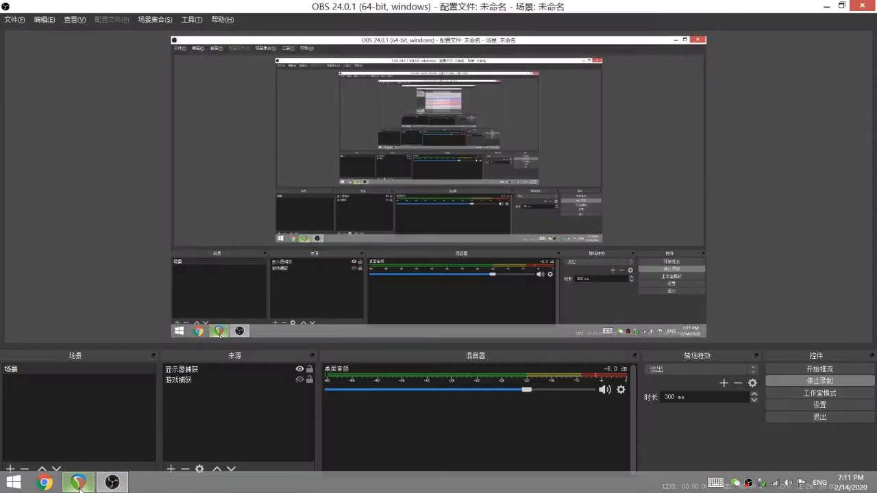
pyautogui.click(79, 481)
pyautogui.click(18, 106)
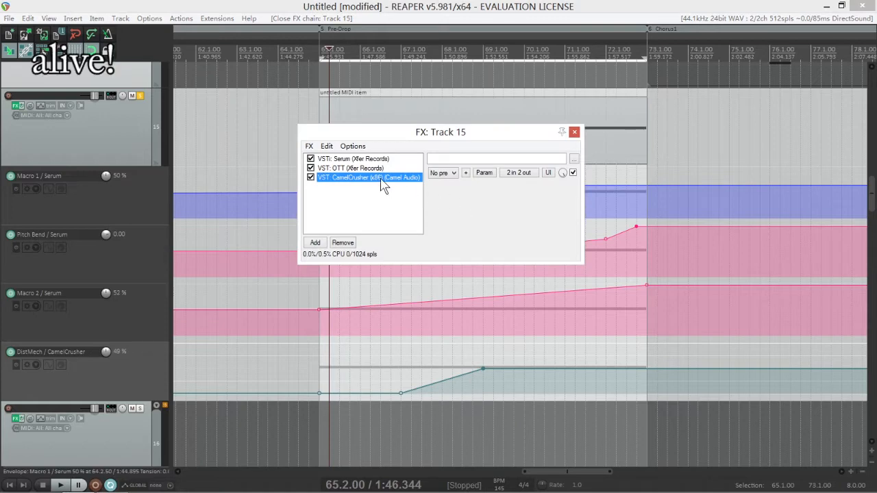
# Cut CamelCrusher and paste it back into track 15's FX chain, and play the Pre-Drop with the chain closed.
pyautogui.hotkey('ctrl', 'x')
pyautogui.hotkey('ctrl', 'v')
pyautogui.click(261, 82)
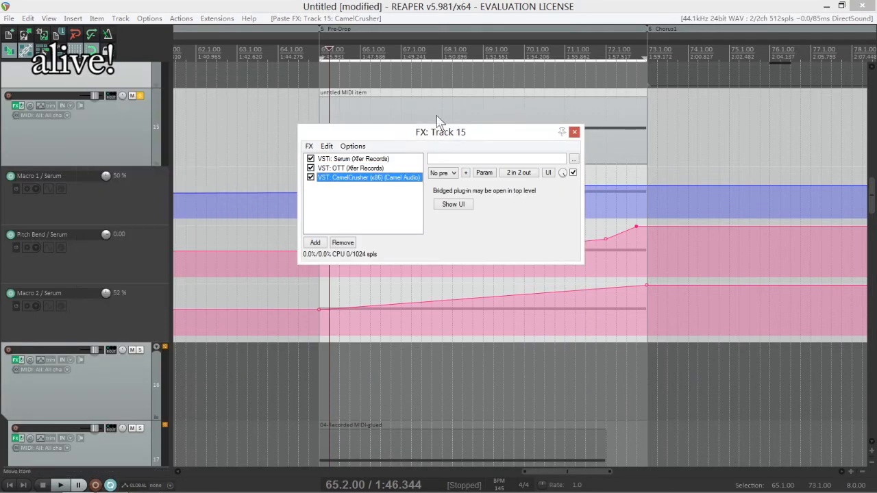
pyautogui.click(574, 132)
pyautogui.press('space')
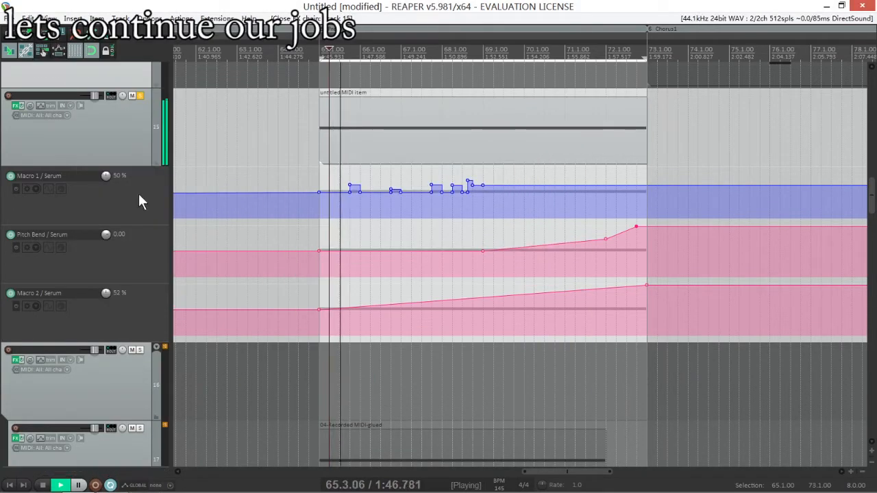
# Show the track envelope for CamelCrusher's DistMech parameter on track 15, and close the FX chain.
pyautogui.click(21, 107)
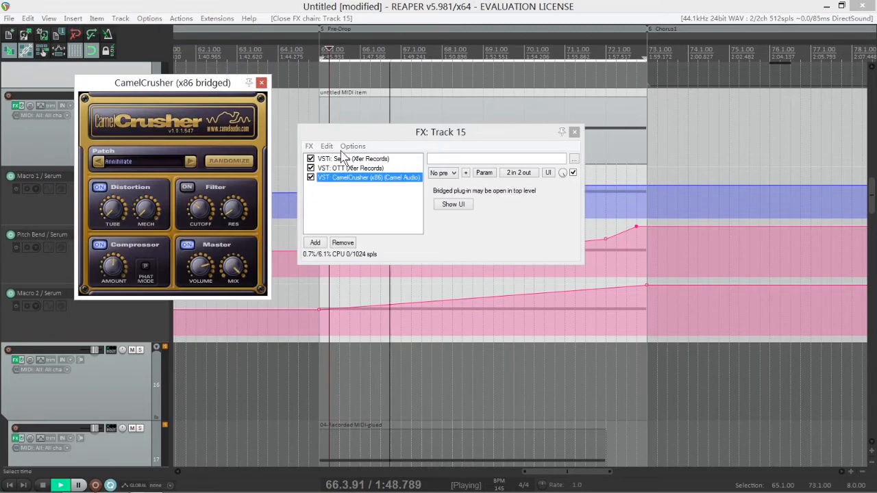
pyautogui.click(484, 173)
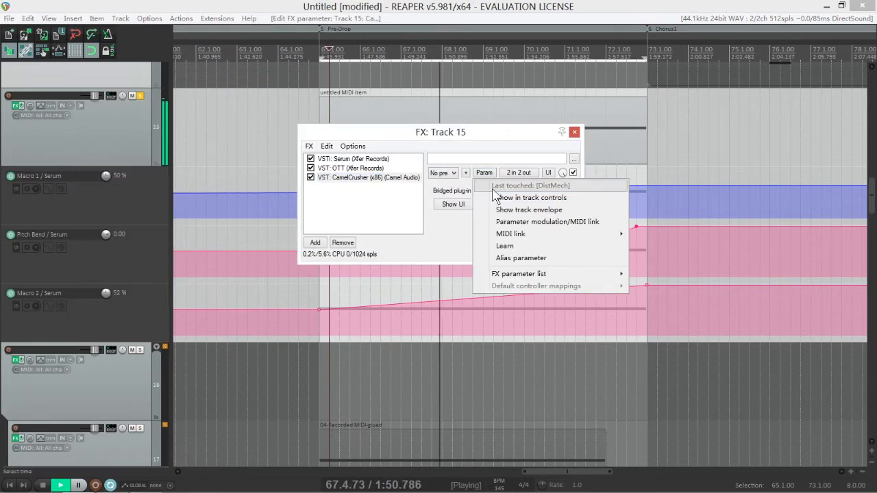
pyautogui.click(583, 204)
pyautogui.click(574, 132)
pyautogui.press('space')
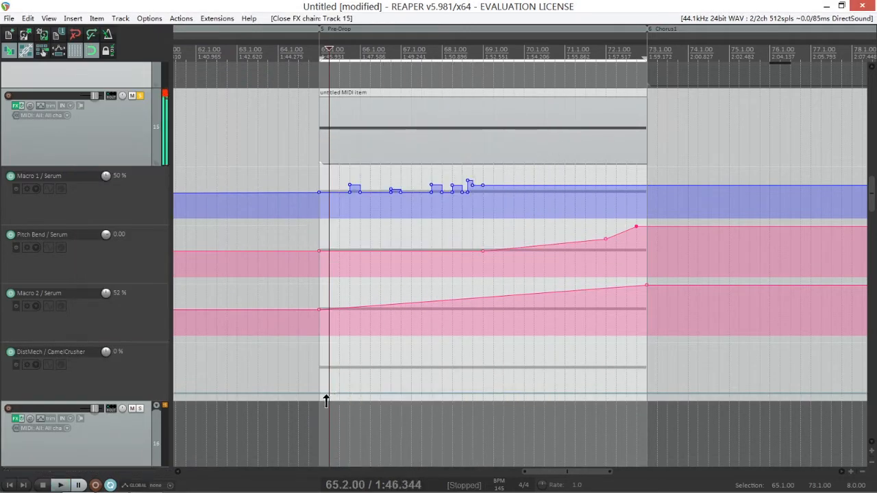
# Add a 0% point to the DistMech envelope at 65.1.00, and save the project.
pyautogui.press('space')
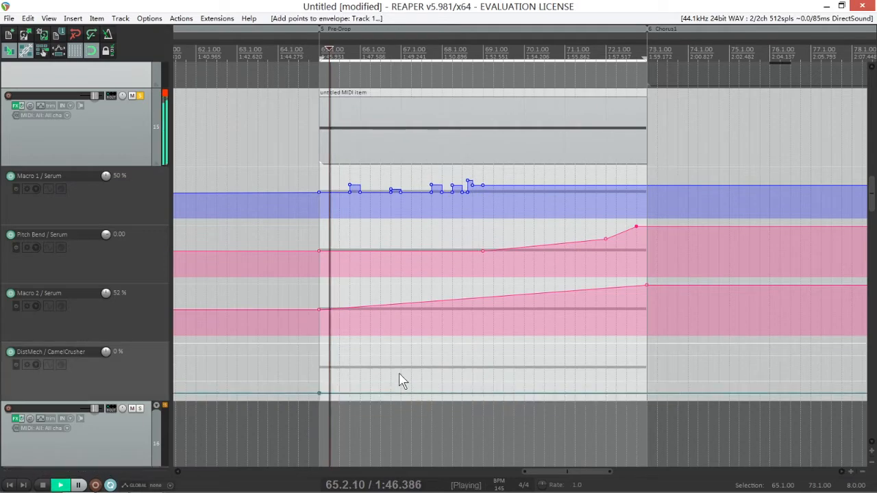
pyautogui.moveTo(435, 346); pyautogui.dragTo(484, 375)
pyautogui.hotkey('ctrl', 's')
pyautogui.scroll(3, 481, 364)
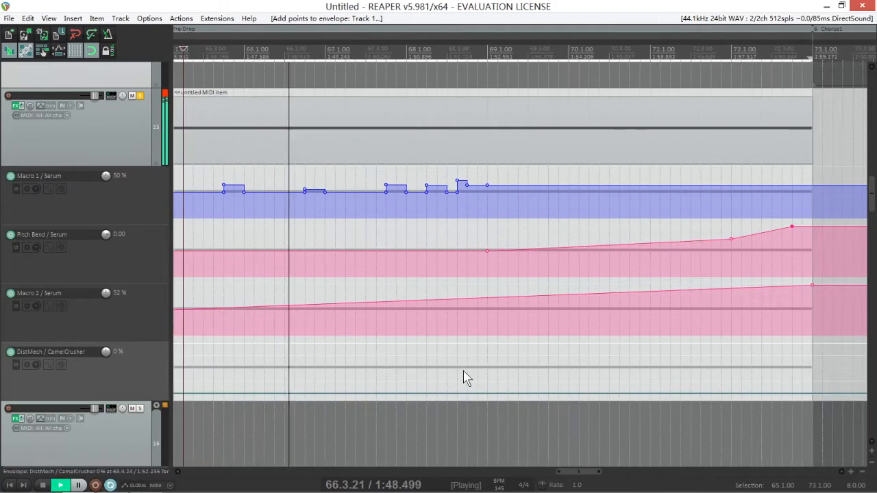
# Add DistMech envelope points at 67.1.00 and 69.1.00, holding 0% at the first and raising the second to about 50%.
pyautogui.scroll(-4, 190, 362)
pyautogui.scroll(3, 190, 360)
pyautogui.scroll(-3, 431, 309)
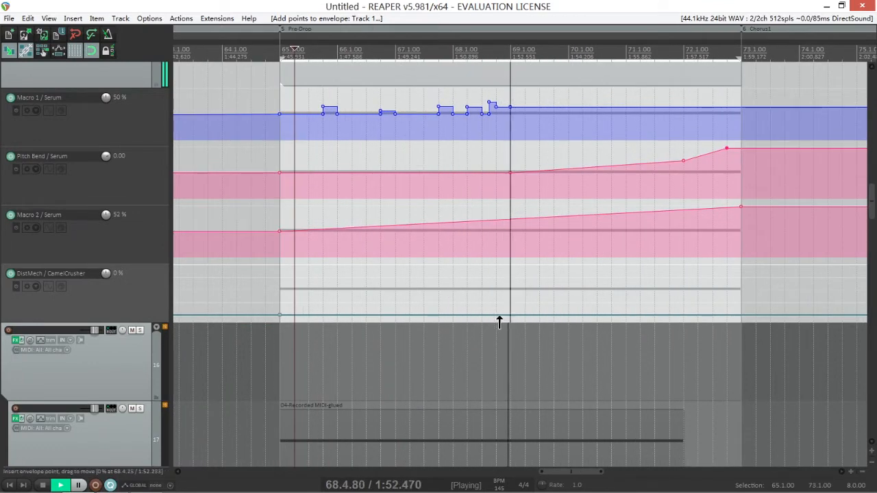
pyautogui.keyDown('shift'); pyautogui.click(511, 315); pyautogui.keyUp('shift')
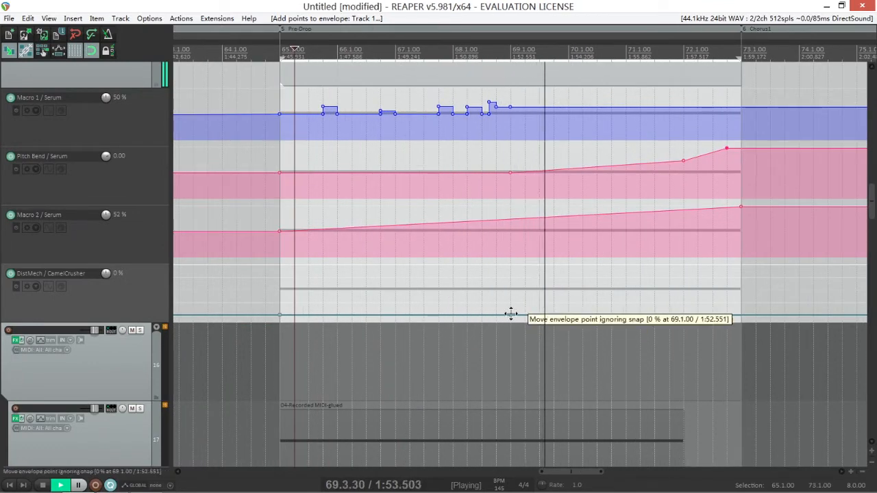
pyautogui.keyDown('shift'); pyautogui.click(395, 316); pyautogui.keyUp('shift')
pyautogui.moveTo(512, 314); pyautogui.dragTo(516, 284)
# Stop playback and close CamelCrusher's bridged interface window.
pyautogui.scroll(2, 61, 266)
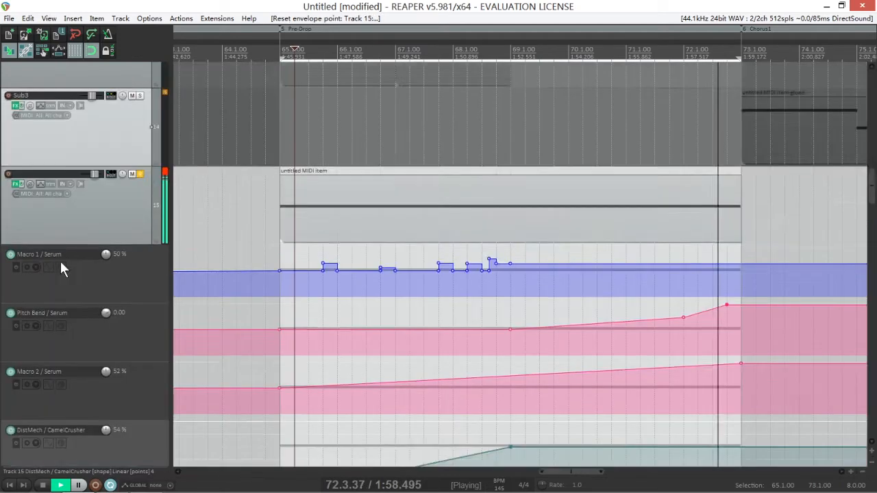
pyautogui.scroll(-1, 61, 267)
pyautogui.press('space')
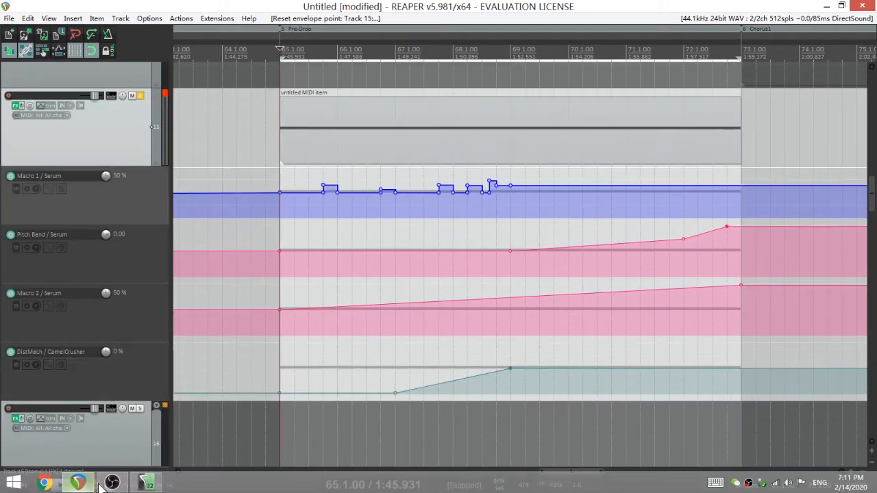
pyautogui.click(146, 483)
pyautogui.click(261, 83)
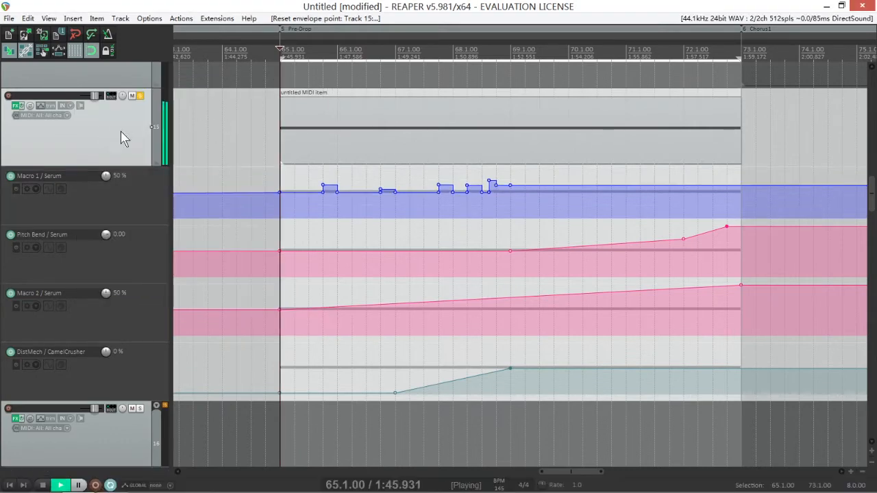
# Add ReaComp to track 15 with threshold -14 dB, ratio 6.43:1, attack 0.36 ms and release 15 ms.
pyautogui.click(18, 107)
pyautogui.doubleClick(356, 191)
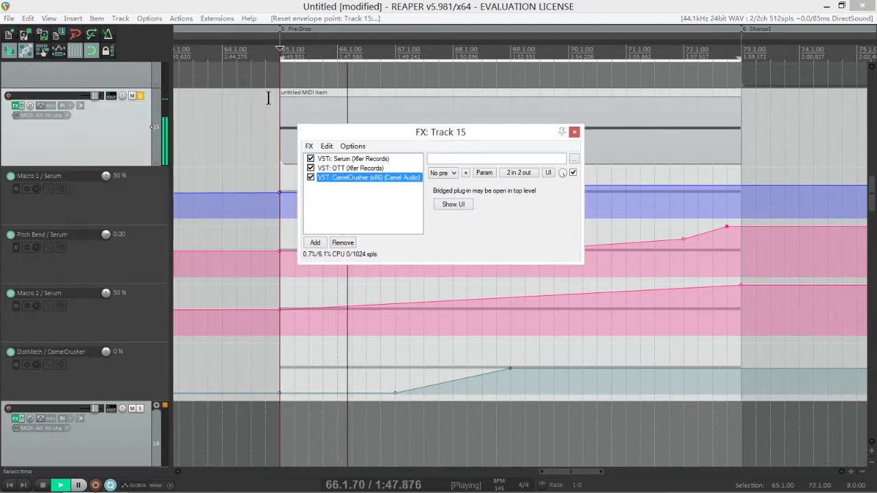
pyautogui.click(339, 142)
pyautogui.click(329, 159)
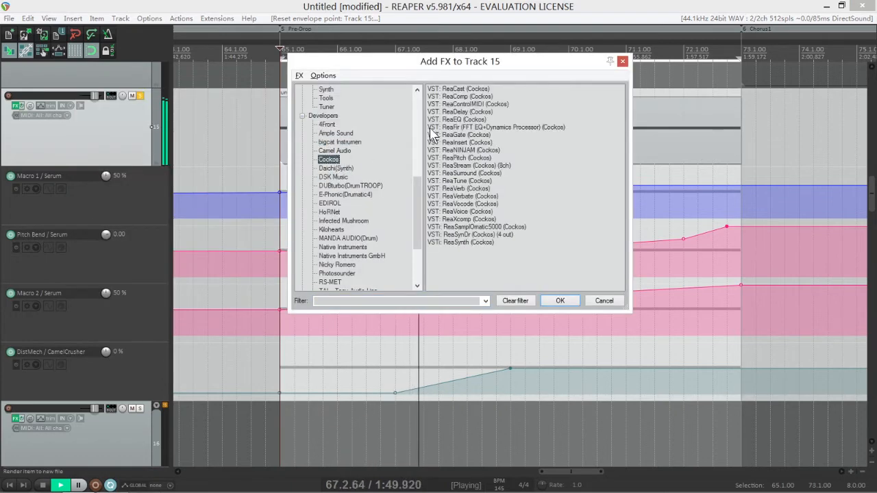
pyautogui.doubleClick(475, 97)
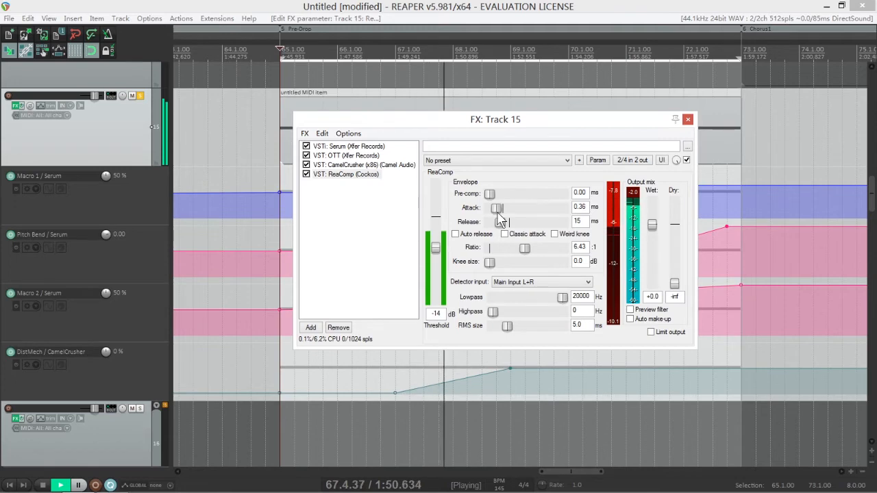
pyautogui.click(688, 120)
# Clear the time selection and unsolo track 15 to play the Pre-Drop with the full mix.
pyautogui.click(370, 77)
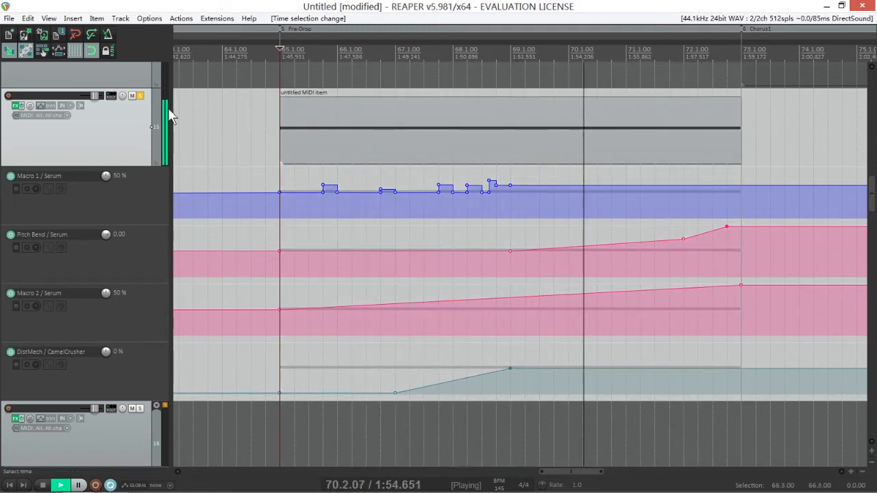
pyautogui.press('space')
pyautogui.click(141, 96)
pyautogui.scroll(-1, 135, 141)
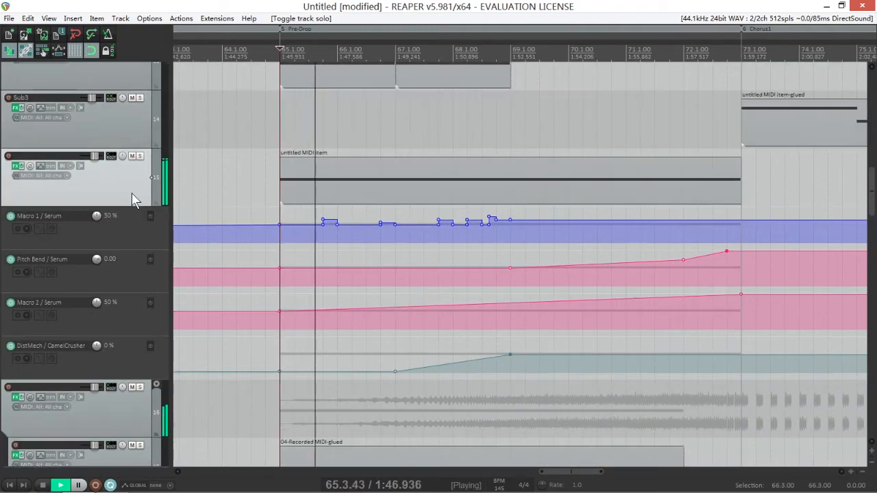
# Hide track 15's envelopes and save the project while listening to the Pre-Drop.
pyautogui.hotkey('ctrl', 'h')
pyautogui.scroll(-4, 134, 193)
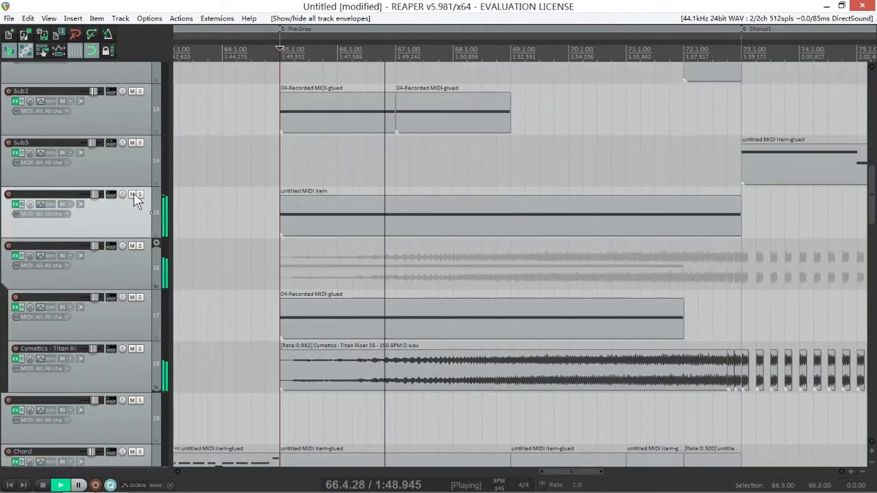
pyautogui.scroll(1, 135, 196)
pyautogui.hotkey('ctrl', 's')
pyautogui.scroll(-2, 385, 218)
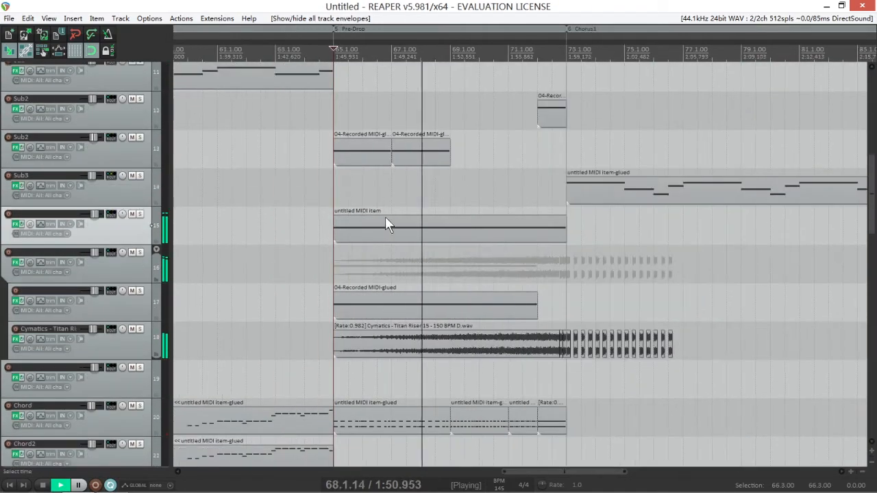
pyautogui.scroll(1, 447, 213)
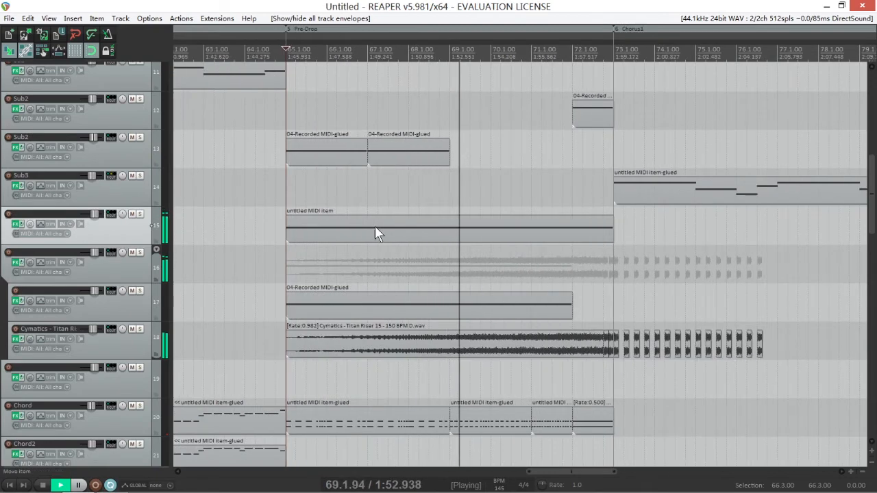
# Add ReaEQ after ReaComp in track 15's FX chain, and restart playback.
pyautogui.click(18, 224)
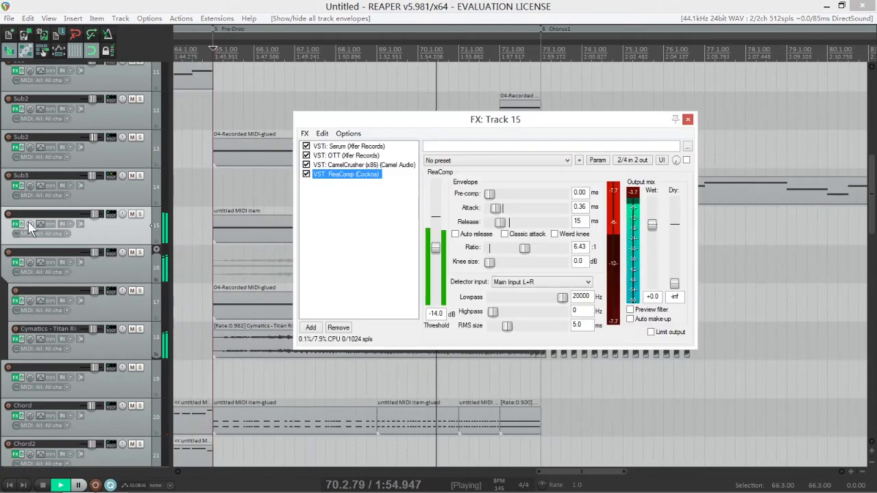
pyautogui.moveTo(473, 130); pyautogui.dragTo(499, 121)
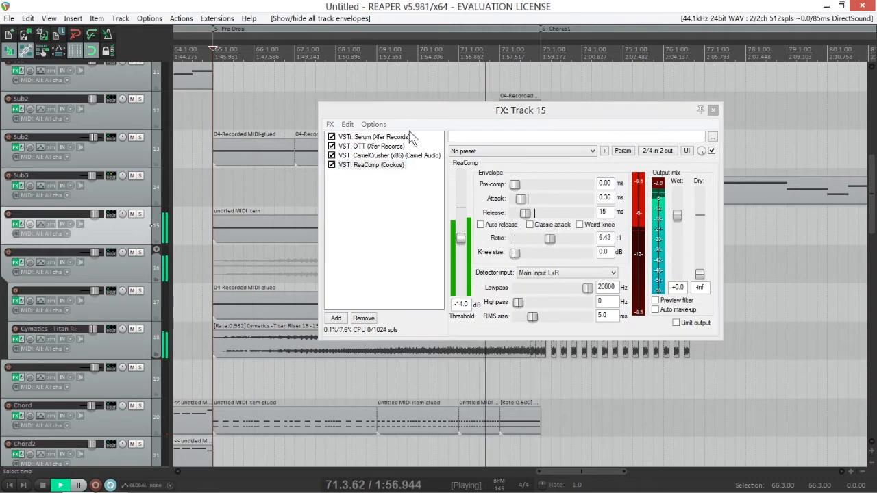
pyautogui.press('space')
pyautogui.doubleClick(380, 195)
pyautogui.moveTo(419, 192); pyautogui.dragTo(420, 195)
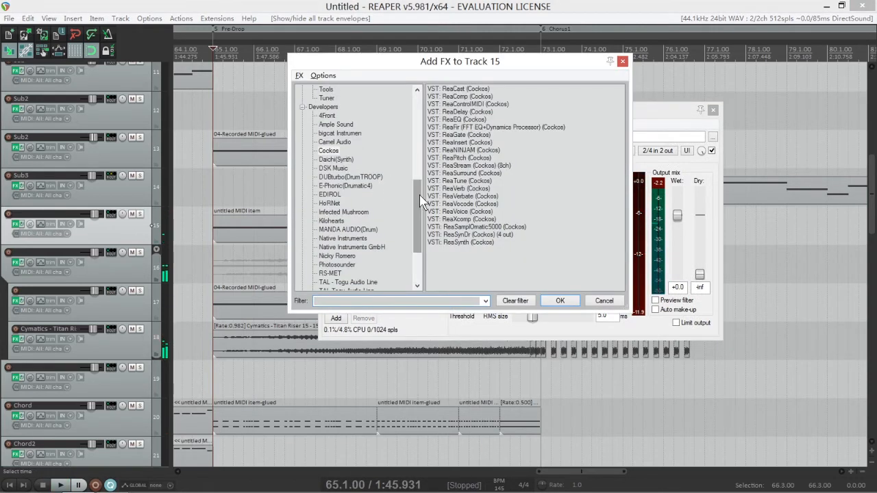
pyautogui.doubleClick(465, 120)
pyautogui.press('space')
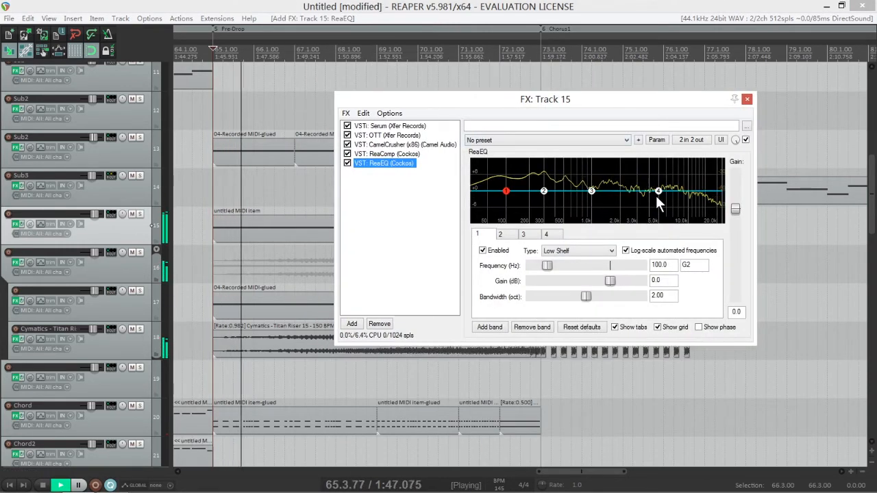
# Set ReaEQ's high shelf to about 7.8 dB at 2110.8 Hz and its low shelf to -120 dB at 100 Hz.
pyautogui.moveTo(658, 192); pyautogui.dragTo(622, 170)
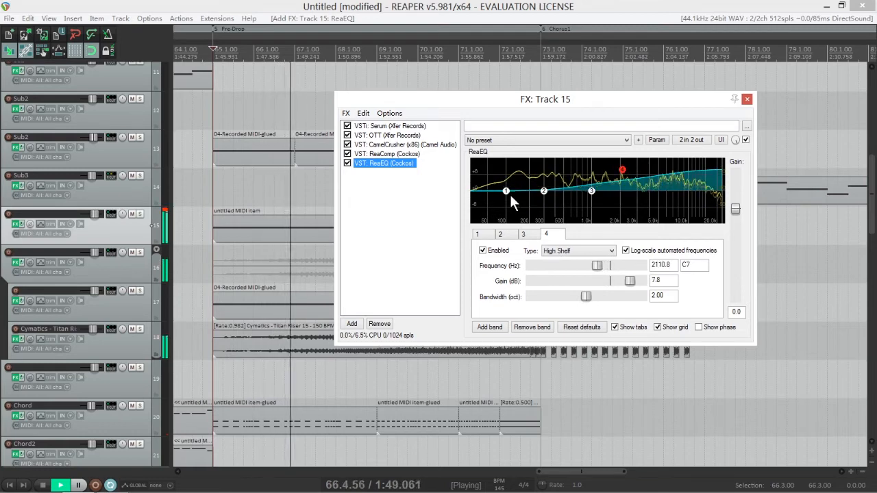
pyautogui.moveTo(507, 192); pyautogui.dragTo(504, 223)
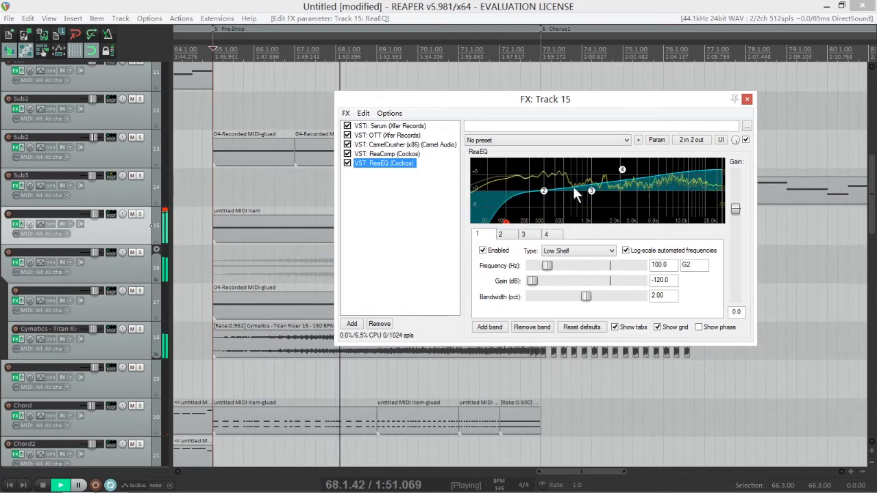
# Boost ReaEQ's band 2 about 1.6 dB at 360.8 Hz with 1.00 oct bandwidth, and cut band 3 by 2.6 dB at 1000 Hz.
pyautogui.moveTo(545, 191)
pyautogui.mouseDown()
pyautogui.moveTo(525, 174)
pyautogui.moveTo(551, 175)
pyautogui.moveTo(545, 164)
pyautogui.moveTo(547, 183)
pyautogui.moveTo(560, 186)
pyautogui.moveTo(554, 191)
pyautogui.mouseUp()
pyautogui.scroll(-8, 547, 184)
pyautogui.scroll(2, 539, 185)
pyautogui.scroll(3, 527, 175)
pyautogui.press('space')
pyautogui.press('space')
pyautogui.scroll(-2, 561, 186)
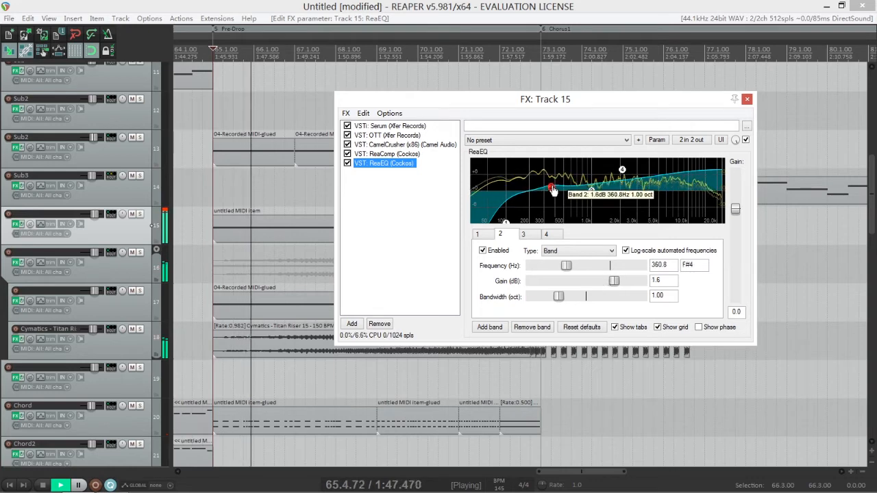
pyautogui.moveTo(619, 192); pyautogui.dragTo(592, 199)
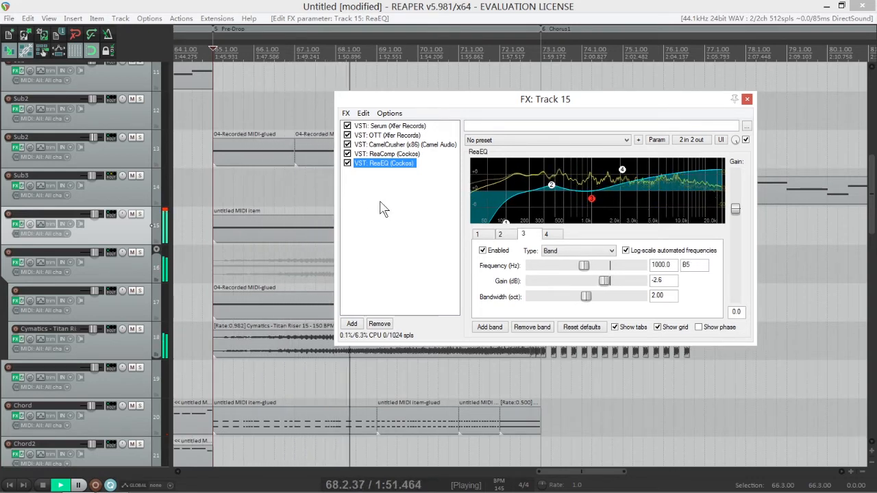
# Move ReaEQ ahead of ReaComp in track 15's FX chain, and close the chain.
pyautogui.moveTo(405, 166); pyautogui.dragTo(403, 156)
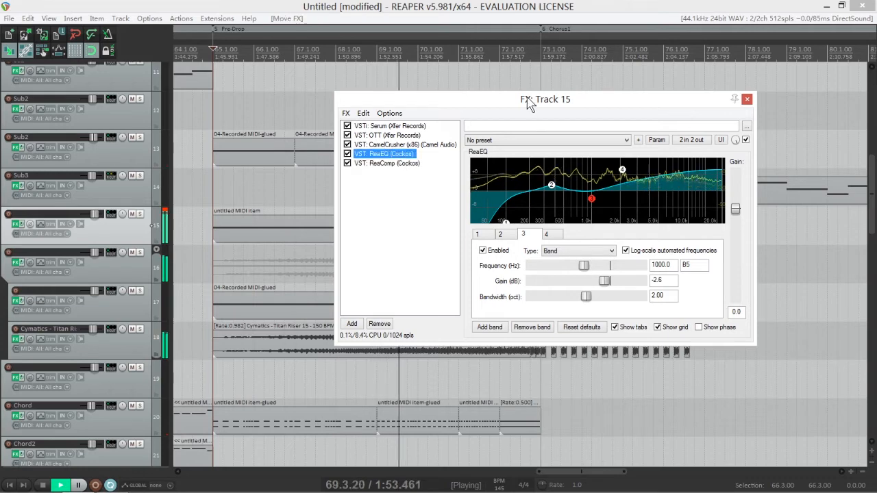
pyautogui.click(747, 100)
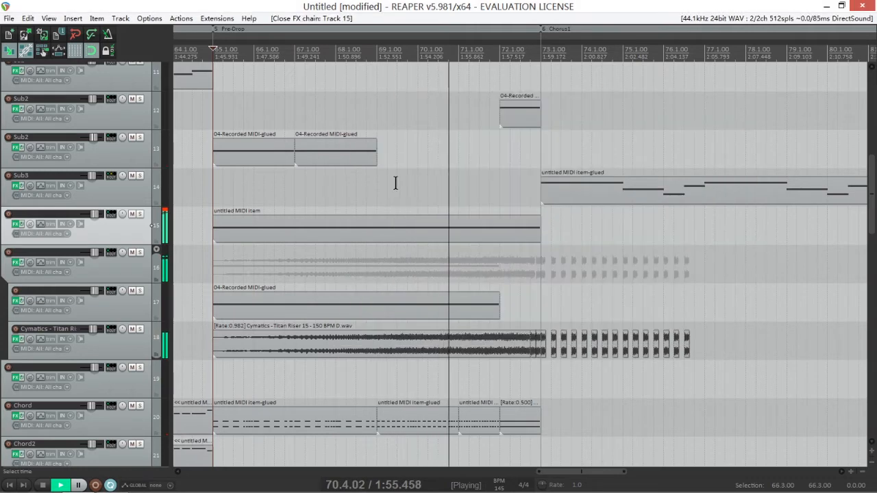
# Show track 15's envelopes again, make the track taller, and stop playback.
pyautogui.press('v')
pyautogui.moveTo(107, 244); pyautogui.dragTo(109, 277)
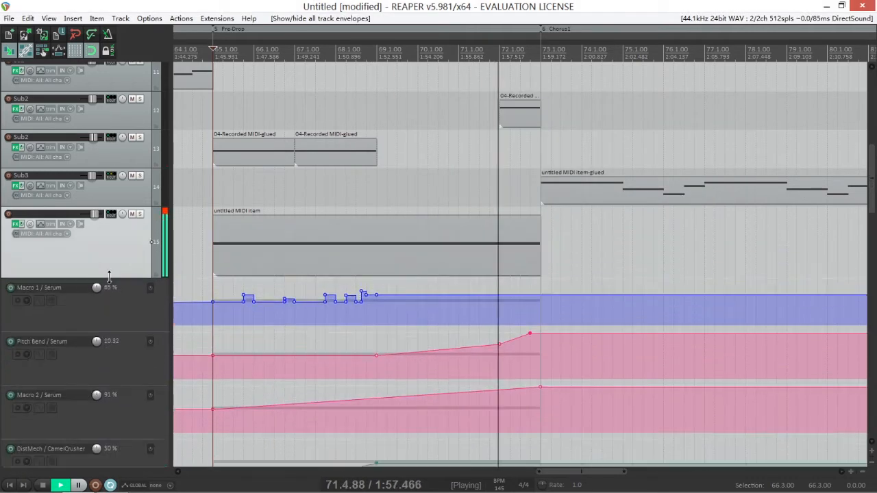
pyautogui.scroll(2, 263, 288)
pyautogui.hscroll(-3, 302, 291)
pyautogui.click(335, 300)
pyautogui.press('space')
pyautogui.scroll(-2, 259, 293)
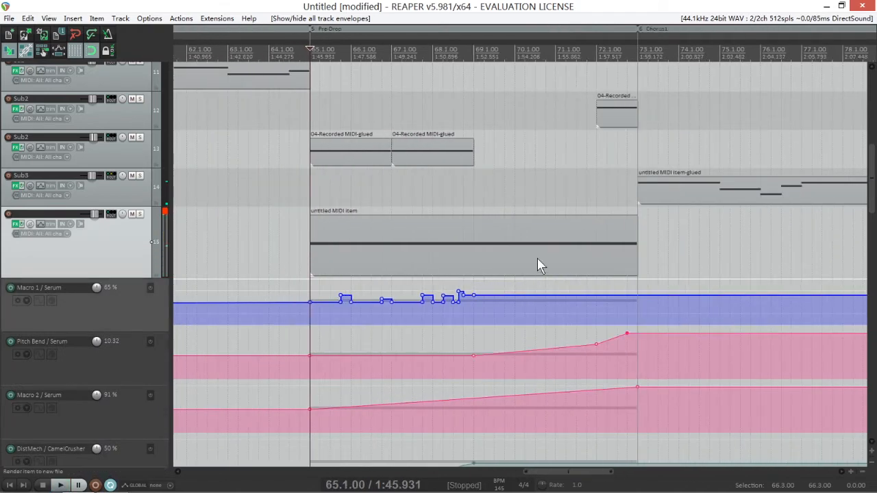
pyautogui.scroll(-2, 278, 245)
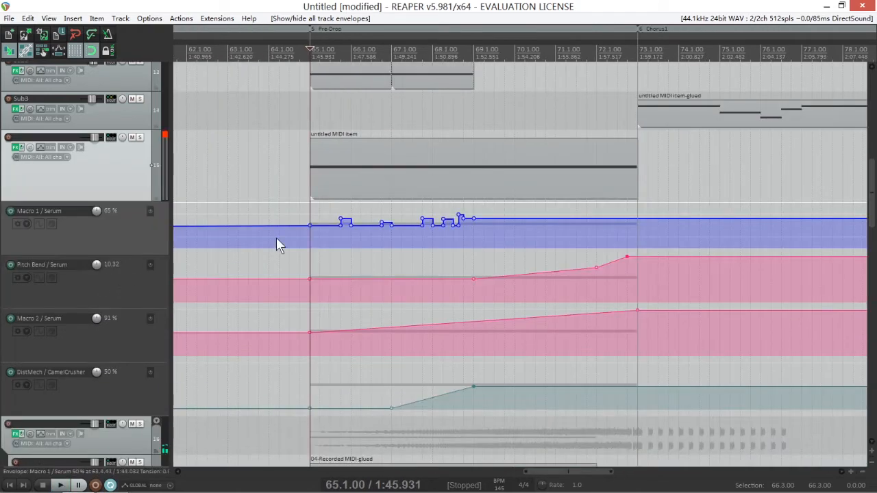
# Show the track envelope for CamelCrusher's MasterVolume parameter on track 15.
pyautogui.click(14, 148)
pyautogui.click(384, 145)
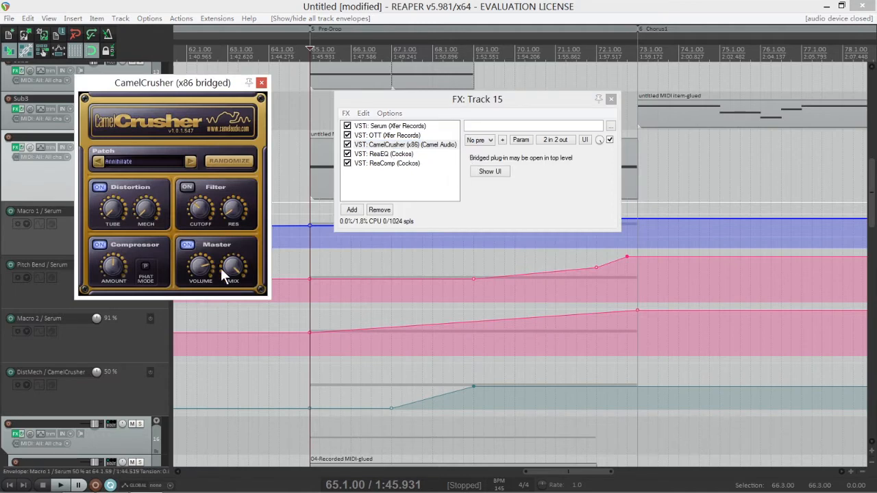
pyautogui.click(521, 140)
pyautogui.click(568, 174)
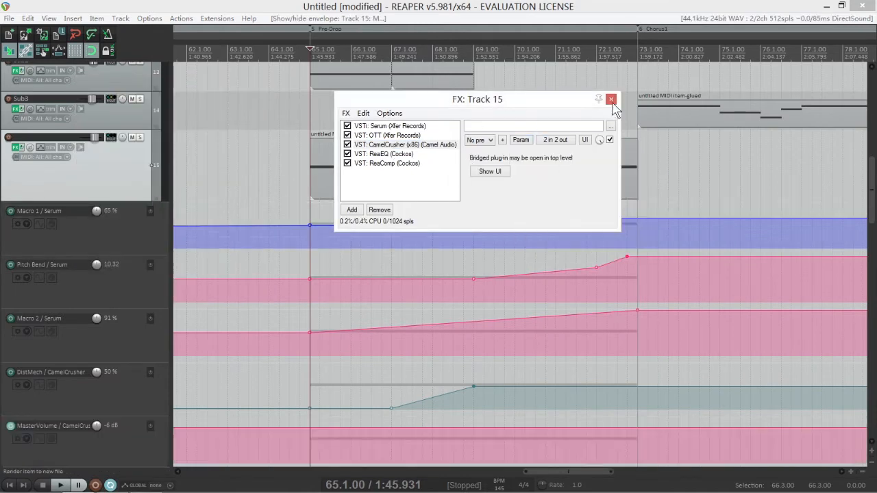
# Close the FX chain, solo track 15, play it from 69.4.00, and place the edit cursor at 71.1.00.
pyautogui.click(612, 99)
pyautogui.click(495, 180)
pyautogui.click(140, 98)
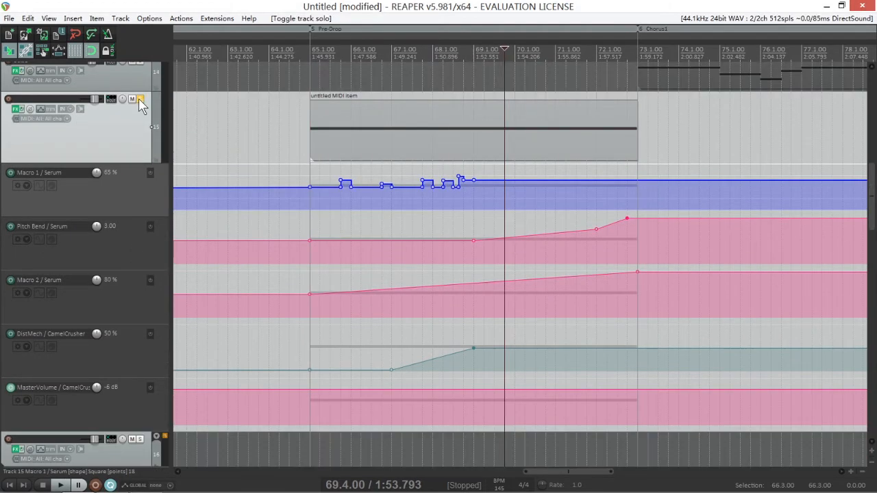
pyautogui.press('space')
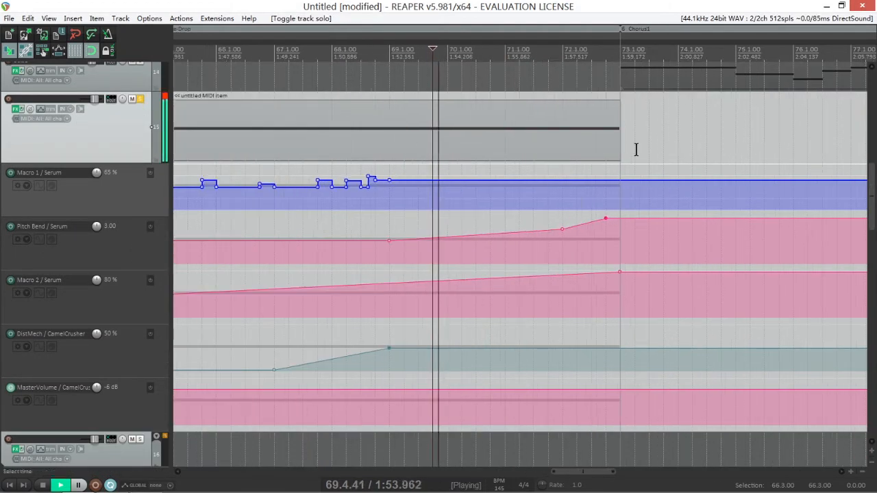
pyautogui.click(506, 172)
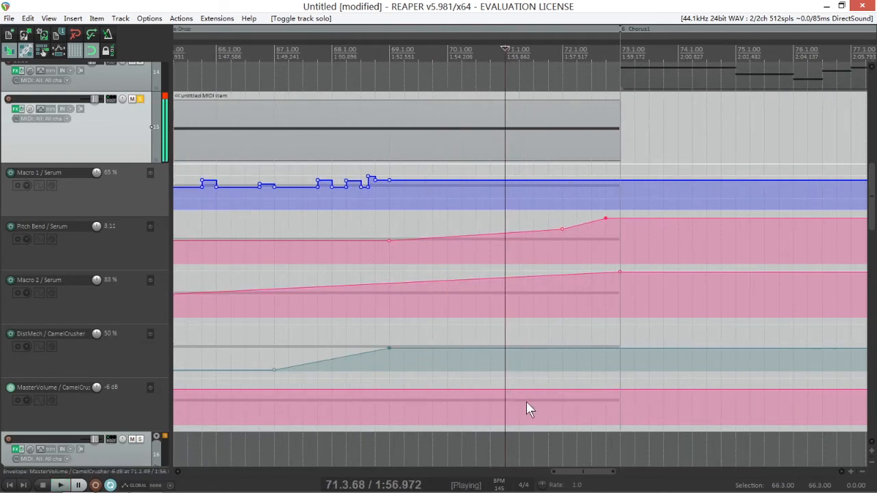
pyautogui.press('space')
# Add MasterVolume envelope points at 71.1.00 and 73.1.00 with a curved drop to -16 dB, and play the fade.
pyautogui.click(505, 390)
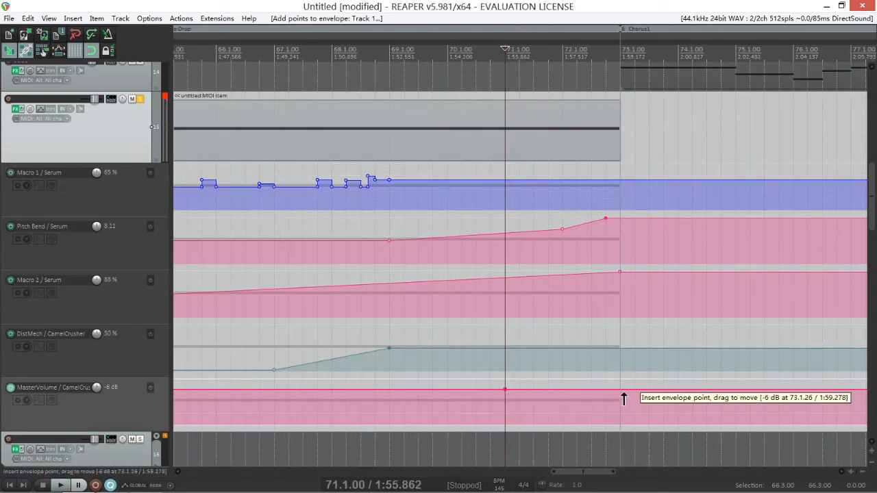
pyautogui.moveTo(623, 397); pyautogui.dragTo(592, 423)
pyautogui.press('space')
pyautogui.doubleClick(620, 414)
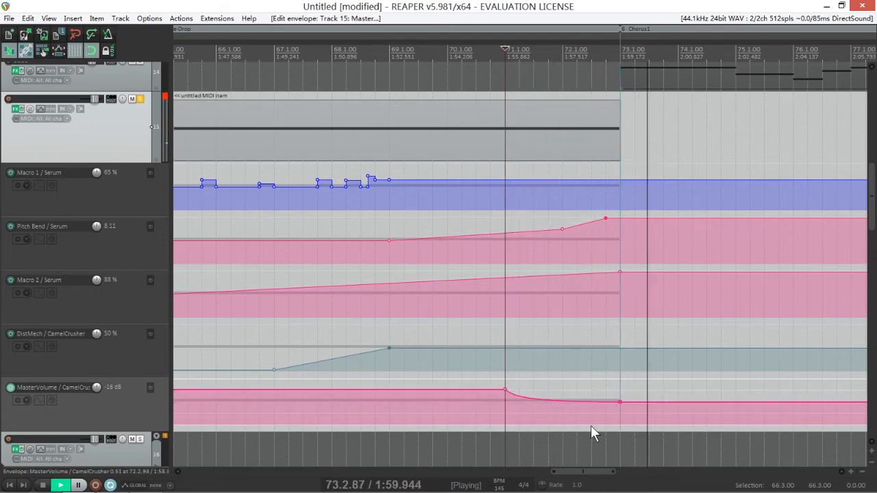
# Unsolo track 15, lower the MasterVolume point at 73.1.00 to 0.01, ease the fade curve's tension to -0.191, and play.
pyautogui.click(140, 99)
pyautogui.scroll(3, 577, 303)
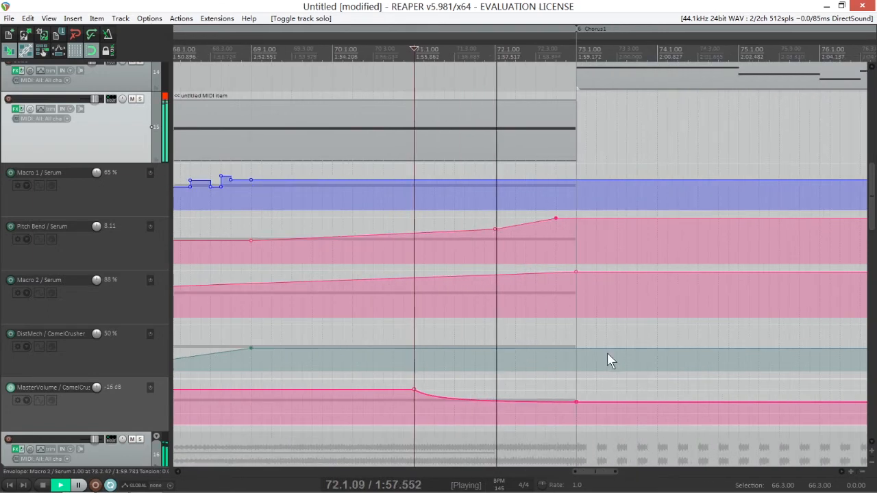
pyautogui.scroll(2, 607, 352)
pyautogui.press('space')
pyautogui.moveTo(564, 402); pyautogui.dragTo(563, 426)
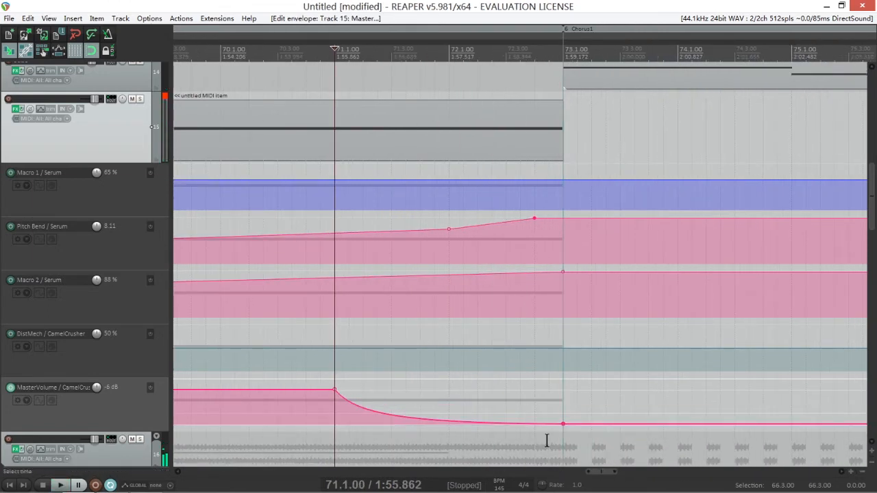
pyautogui.moveTo(496, 422); pyautogui.dragTo(497, 412)
pyautogui.press('space')
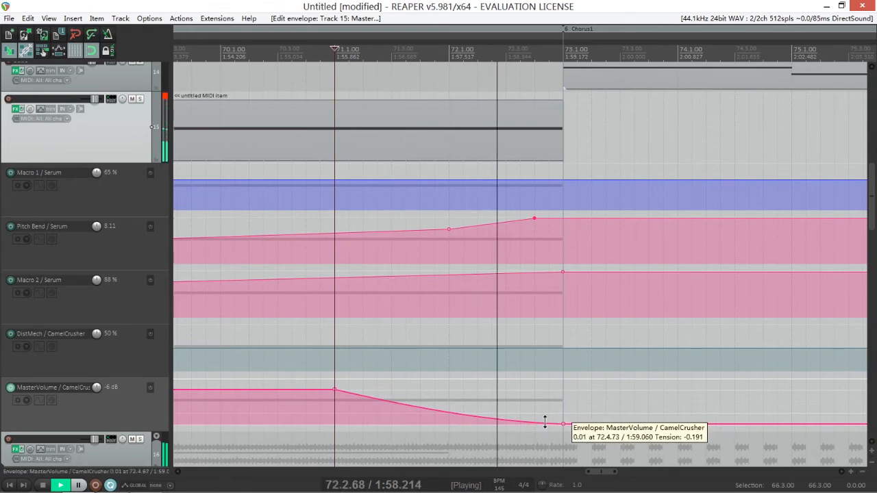
# Save the project and play track 15's volume fade from 71.1.00 together with the other tracks.
pyautogui.scroll(-2, 517, 334)
pyautogui.scroll(3, 222, 218)
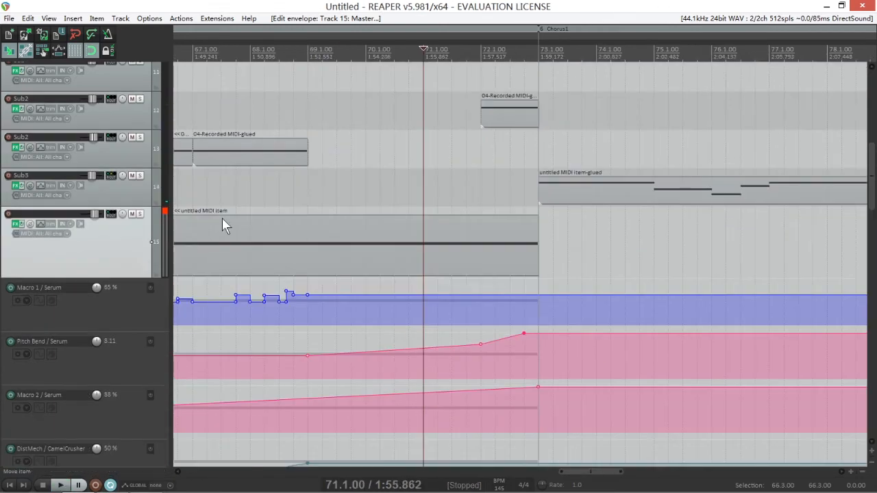
pyautogui.press('space')
pyautogui.scroll(-2, 162, 298)
pyautogui.scroll(1, 535, 296)
pyautogui.scroll(-1, 476, 302)
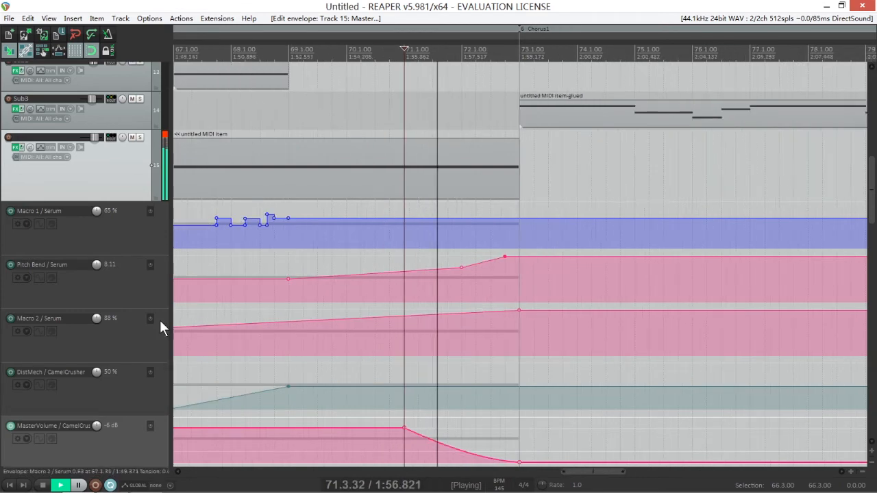
pyautogui.scroll(-1, 160, 320)
pyautogui.hotkey('alt', 'space')
# Add a MasterVolume envelope point at 72.1.00, raise it so the fade starts more gently, and play the result.
pyautogui.doubleClick(462, 411)
pyautogui.press('space')
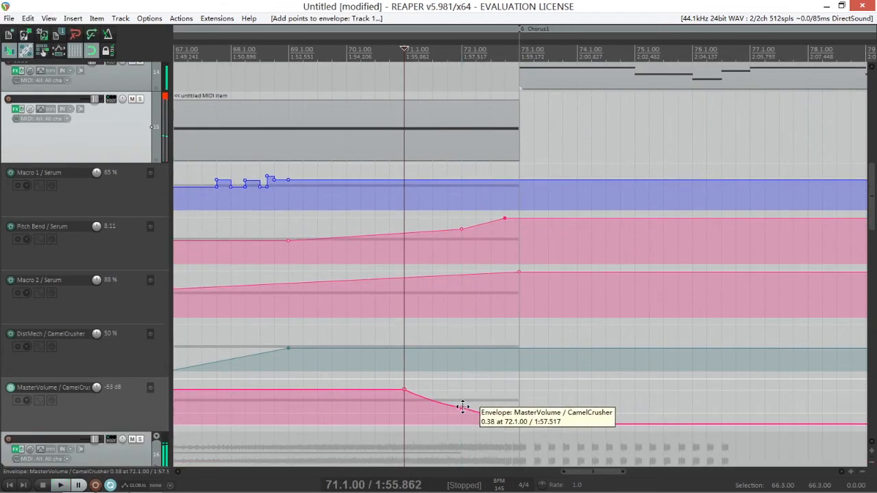
pyautogui.moveTo(462, 408); pyautogui.dragTo(460, 399)
pyautogui.press('space')
pyautogui.scroll(1, 510, 394)
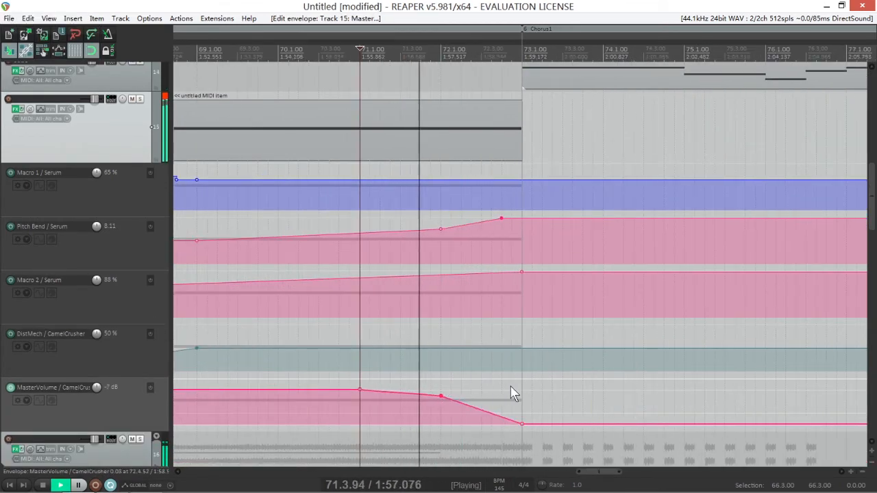
pyautogui.press('space')
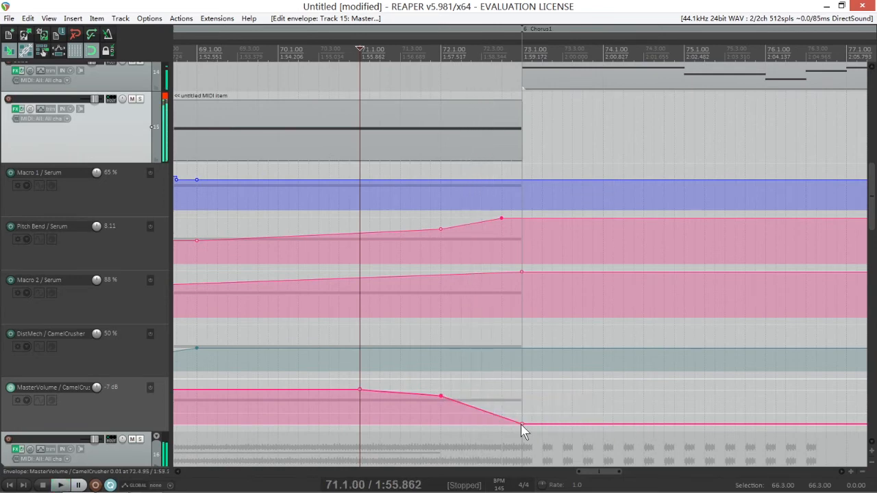
# Move the last MasterVolume point back in line with the pitch bend's last point, bend the final segment to 0.252 tension, and play.
pyautogui.moveTo(522, 423); pyautogui.dragTo(503, 425)
pyautogui.hotkey('alt', 'space')
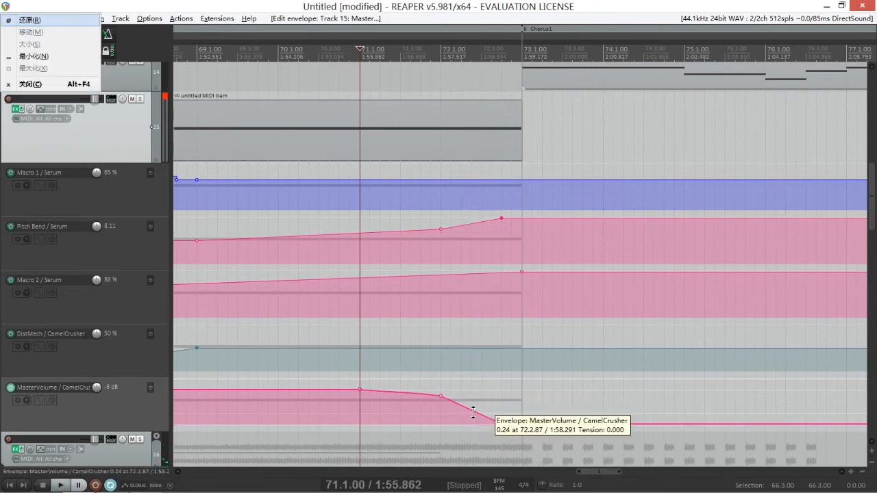
pyautogui.press('space')
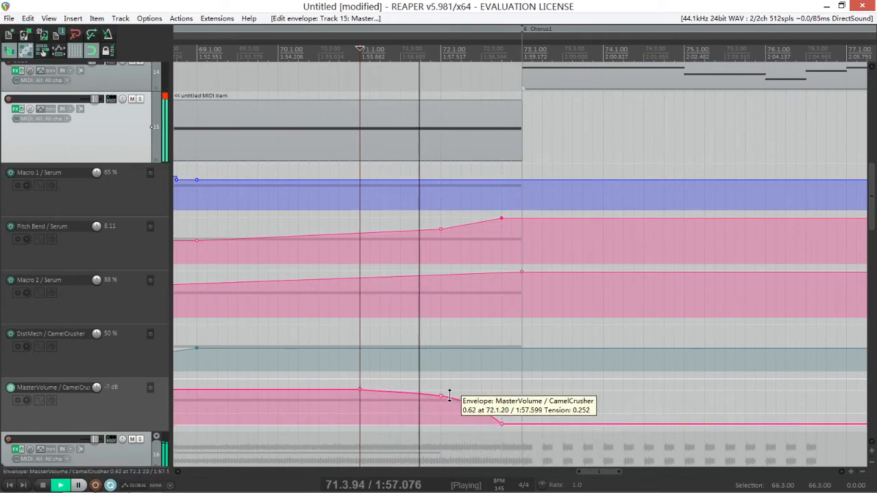
# Lower the MasterVolume point at 72.1.00 slightly, play the fade again, and save the project.
pyautogui.doubleClick(442, 402)
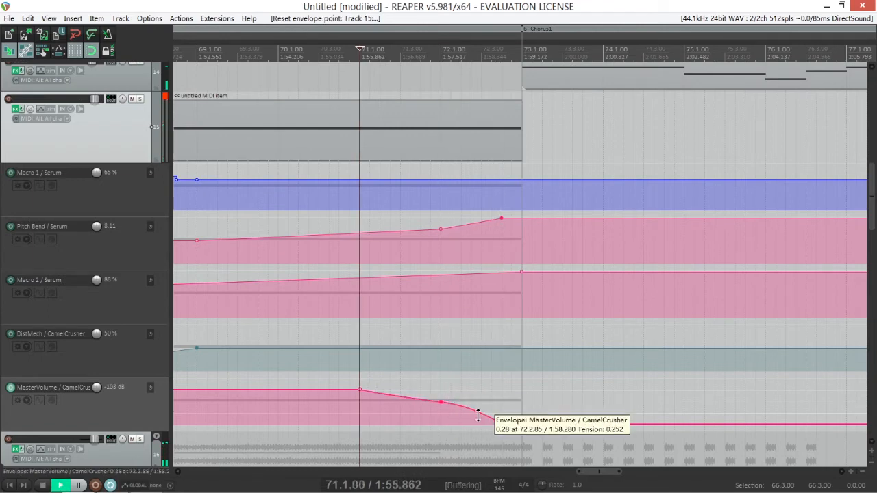
pyautogui.scroll(-3, 499, 379)
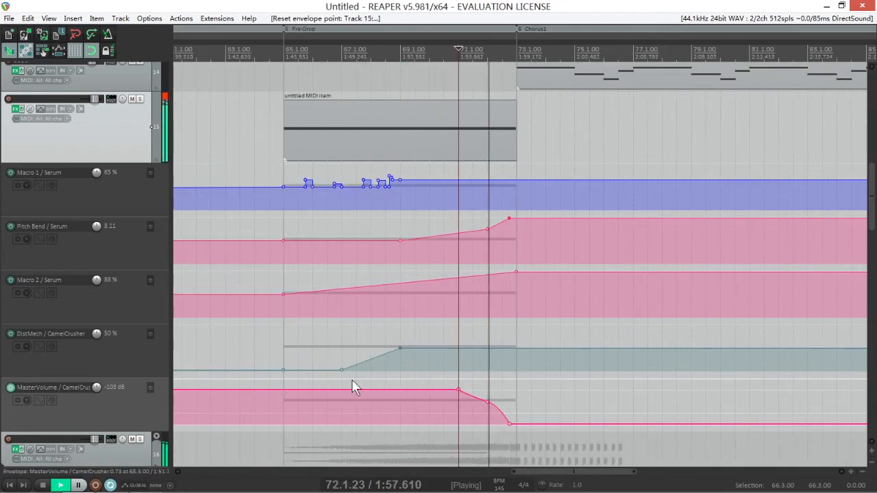
pyautogui.scroll(-2, 129, 356)
pyautogui.scroll(2, 532, 373)
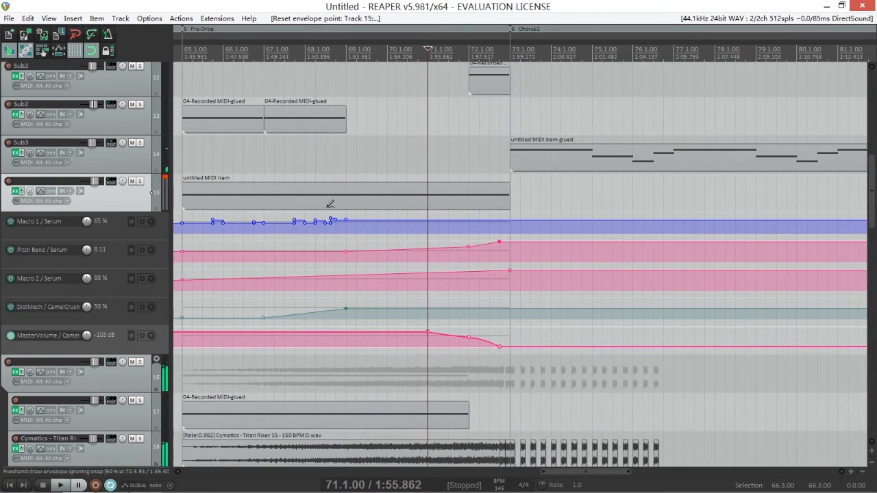
# Place the edit cursor at the Pre-Drop's start, 65.1.00, and toggle track 15's solo on and off.
pyautogui.hscroll(-2, 266, 163)
pyautogui.click(320, 161)
pyautogui.click(141, 182)
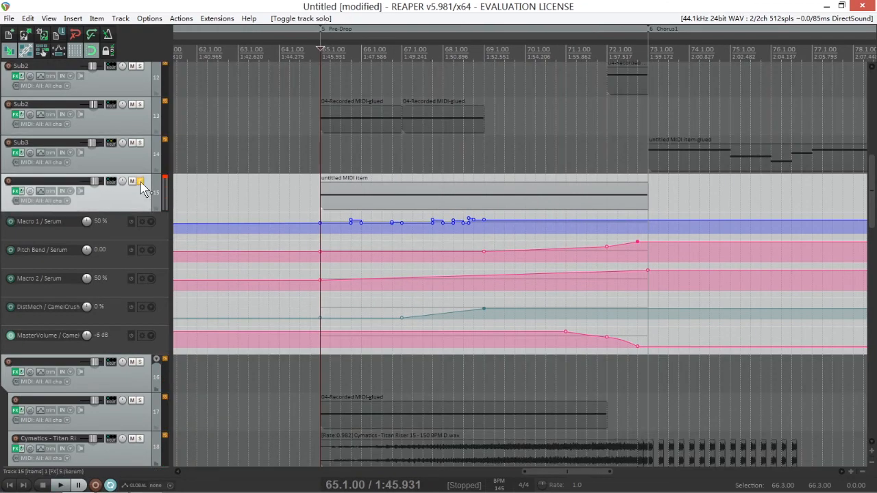
pyautogui.click(140, 183)
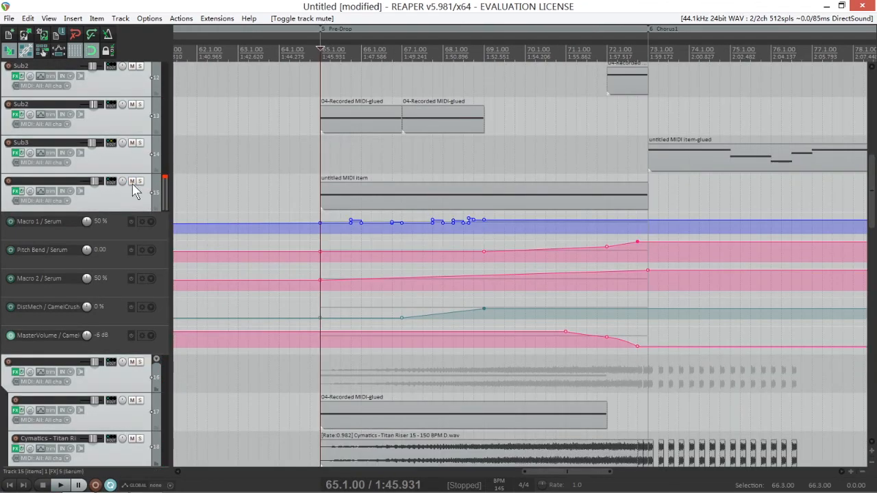
# Inspect Serum in track 14 Sub3's FX chain, close the chain, save the project, and start playback.
pyautogui.click(395, 163)
pyautogui.scroll(1, 26, 204)
pyautogui.click(15, 191)
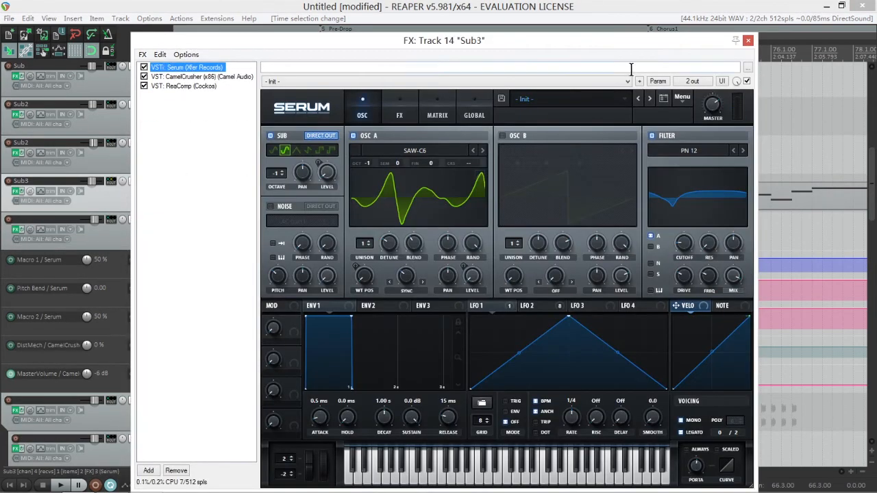
pyautogui.press('Escape')
pyautogui.hotkey('ctrl', 's')
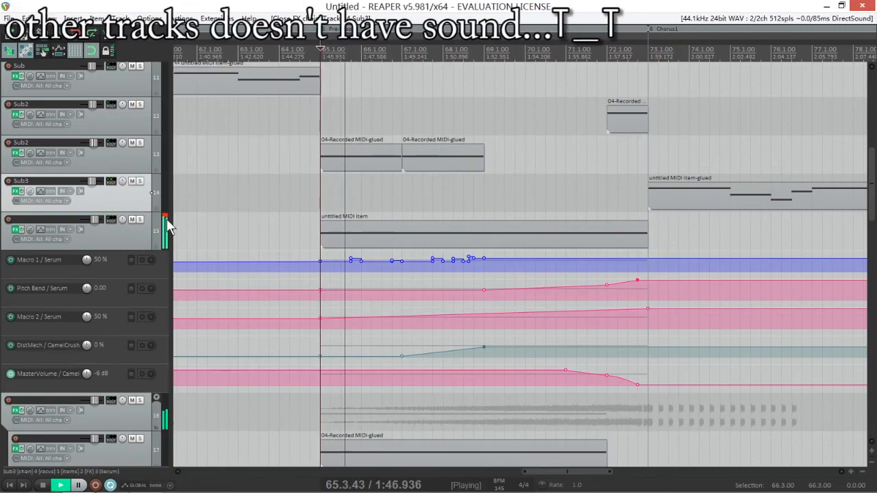
# Hide all of track 15's envelopes, save the project, and stop playback.
pyautogui.scroll(-1, 381, 210)
pyautogui.click(113, 236)
pyautogui.hotkey('ctrl', 'h')
pyautogui.scroll(-1, 113, 235)
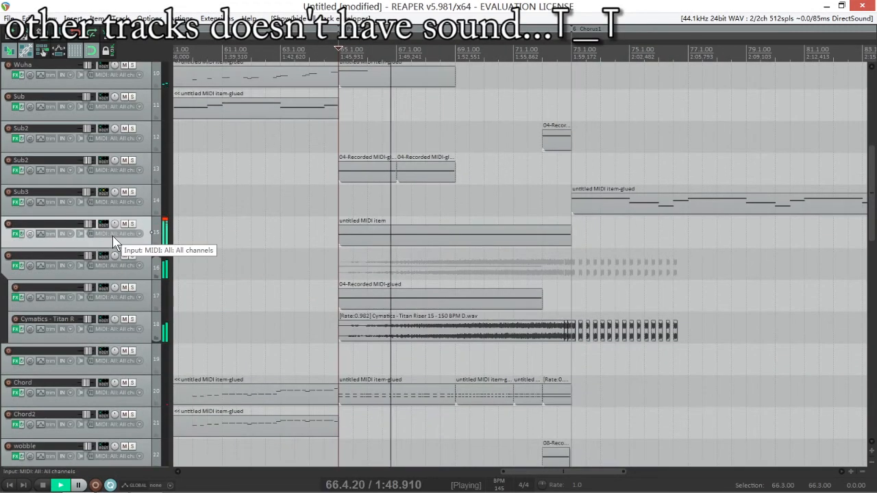
pyautogui.hotkey('ctrl', 's')
pyautogui.press('space')
# Solo the Piano track, play it from 65.1.00 to check its sound, and unsolo it.
pyautogui.scroll(5, 112, 236)
pyautogui.click(132, 69)
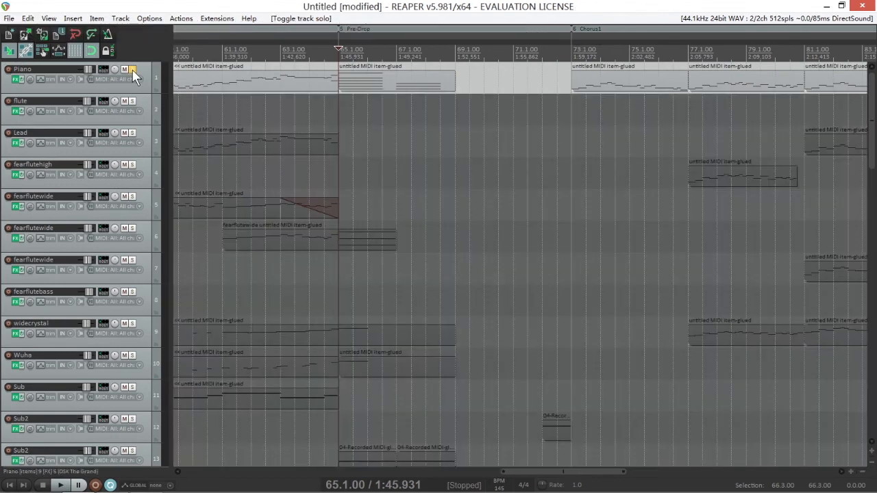
pyautogui.press('space')
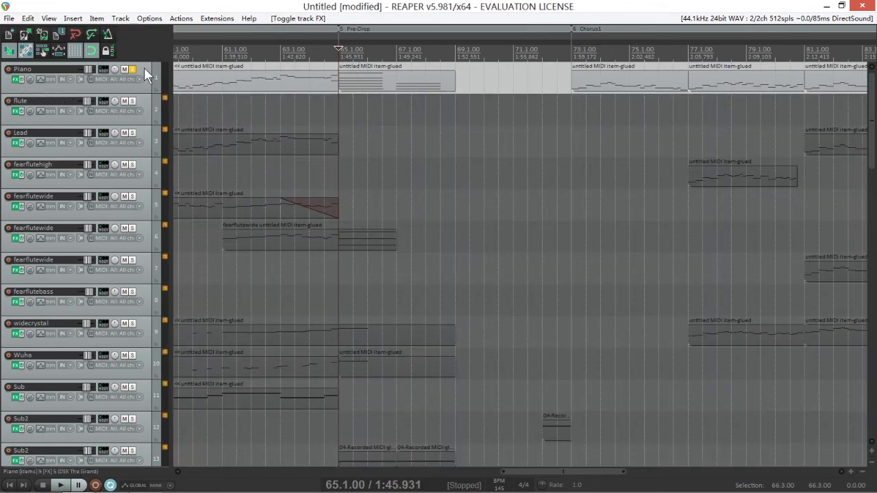
pyautogui.click(133, 69)
# Close all projects and try to reopen the recent project Untitled.RPP from the Music\Untitled folder.
pyautogui.click(10, 18)
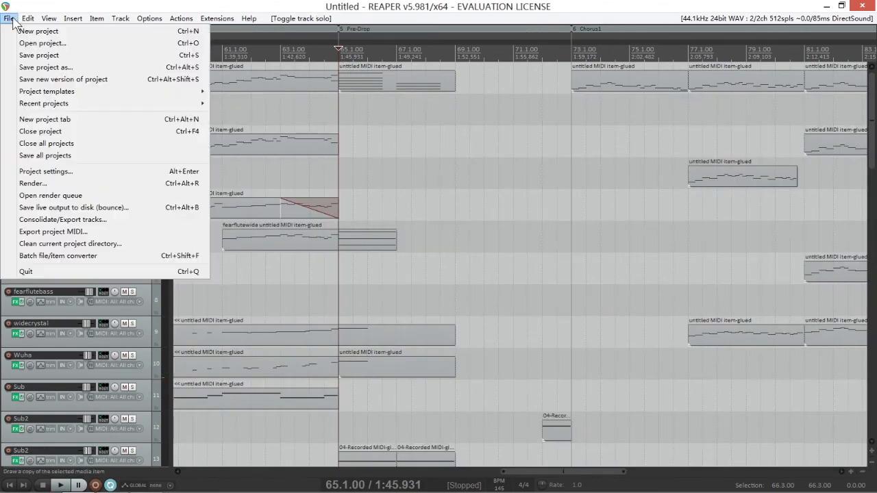
pyautogui.click(73, 144)
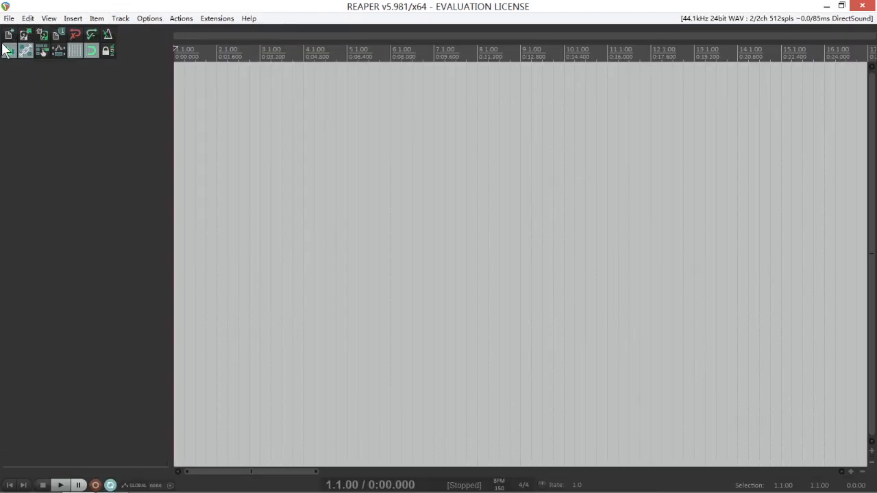
pyautogui.click(9, 18)
pyautogui.moveTo(198, 103)
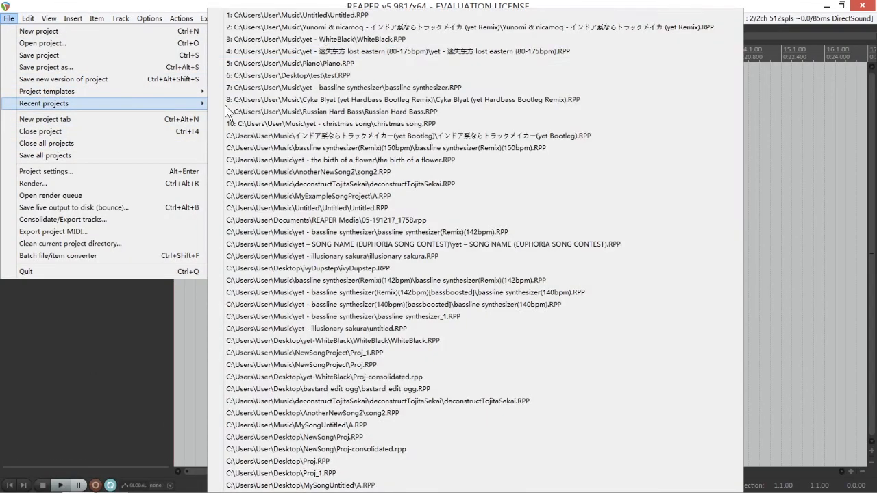
pyautogui.click(322, 15)
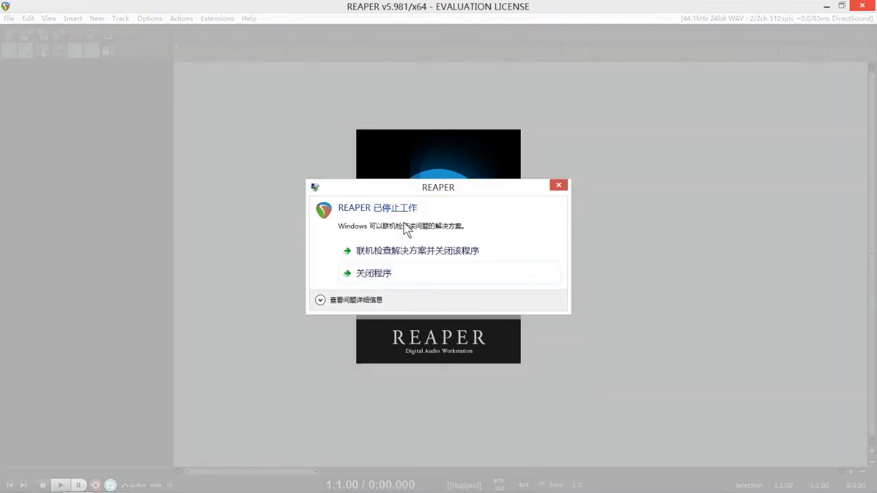
# Close the crashed program, restart REAPER, and reopen the recent project Untitled.RPP.
pyautogui.click(408, 273)
pyautogui.moveTo(144, 483)
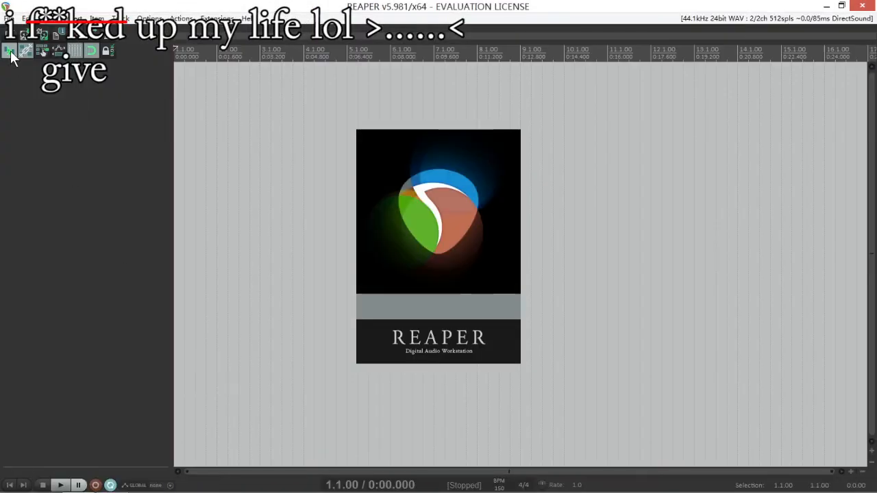
pyautogui.click(8, 18)
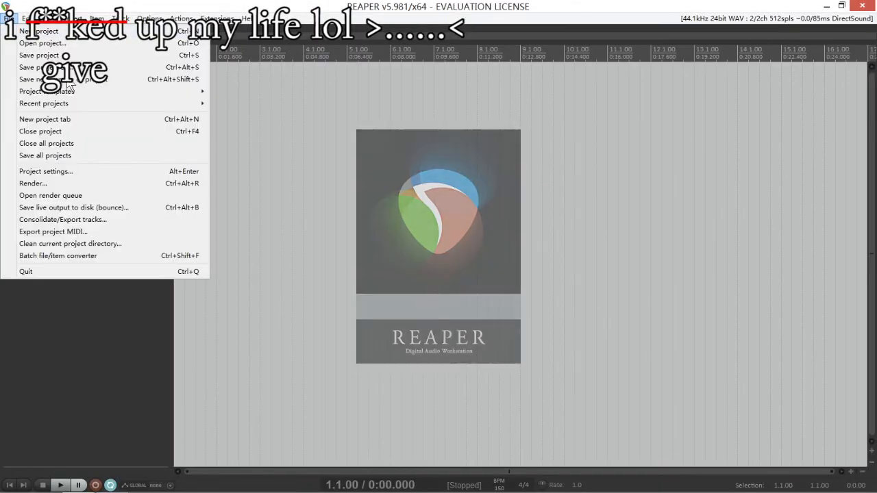
pyautogui.moveTo(69, 103)
pyautogui.click(362, 121)
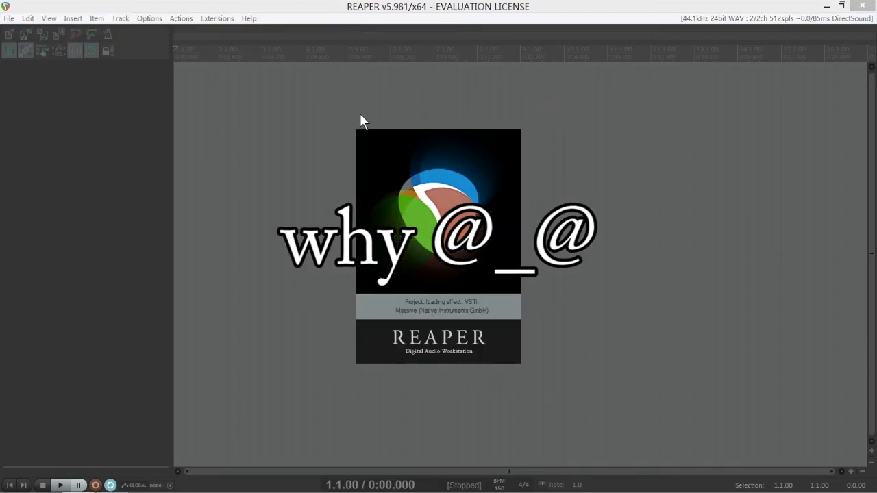
pyautogui.moveTo(310, 492)
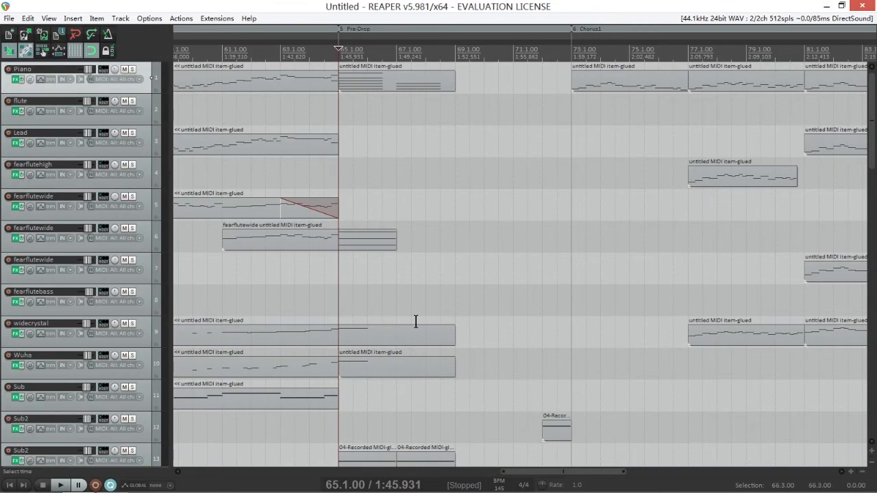
# Solo track 15 and play it from 65.1.00 to check its sound in the reloaded project.
pyautogui.click(342, 300)
pyautogui.scroll(-5, 122, 323)
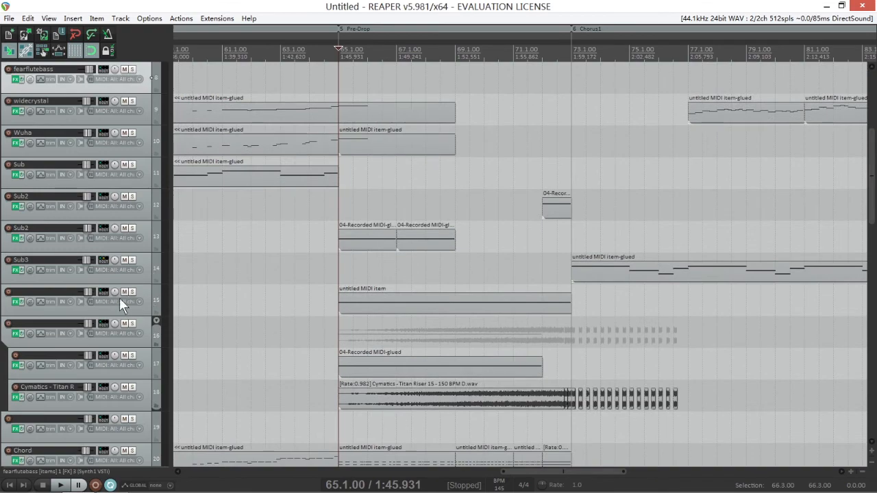
pyautogui.click(133, 292)
pyautogui.press('space')
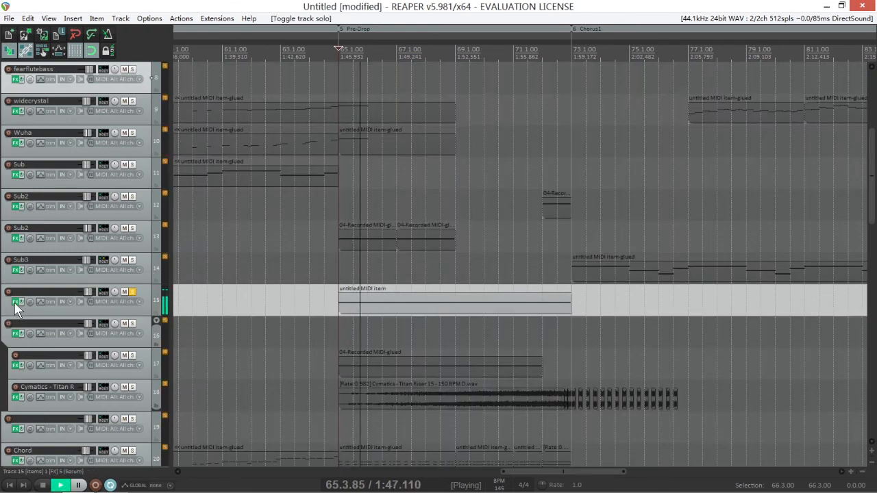
# Open track 15's FX chain, show all its automation envelopes, and enlarge the MasterVolume / CamelCrusher lane.
pyautogui.click(15, 301)
pyautogui.click(129, 310)
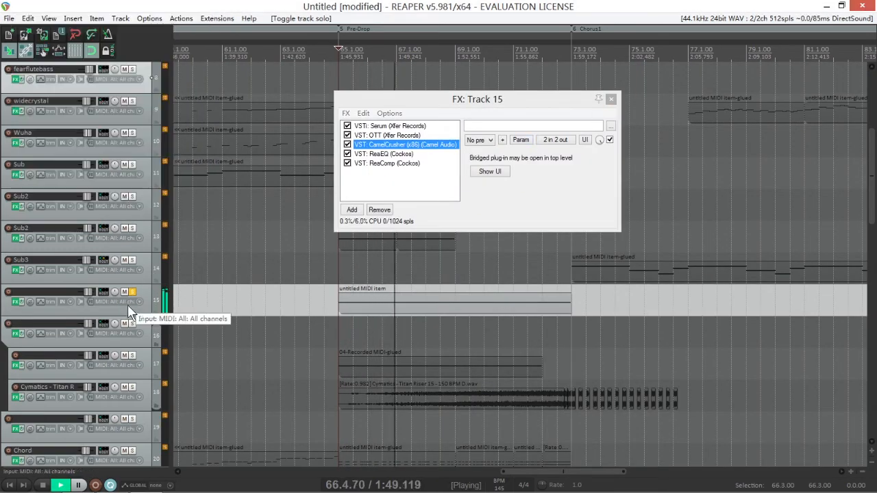
pyautogui.press('\\')
pyautogui.moveTo(124, 316); pyautogui.dragTo(126, 340)
pyautogui.scroll(-3, 127, 340)
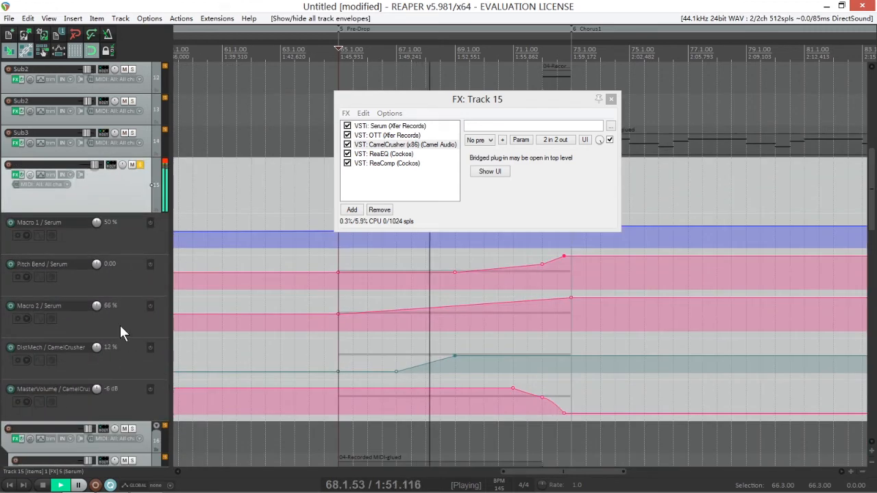
pyautogui.scroll(2, 493, 370)
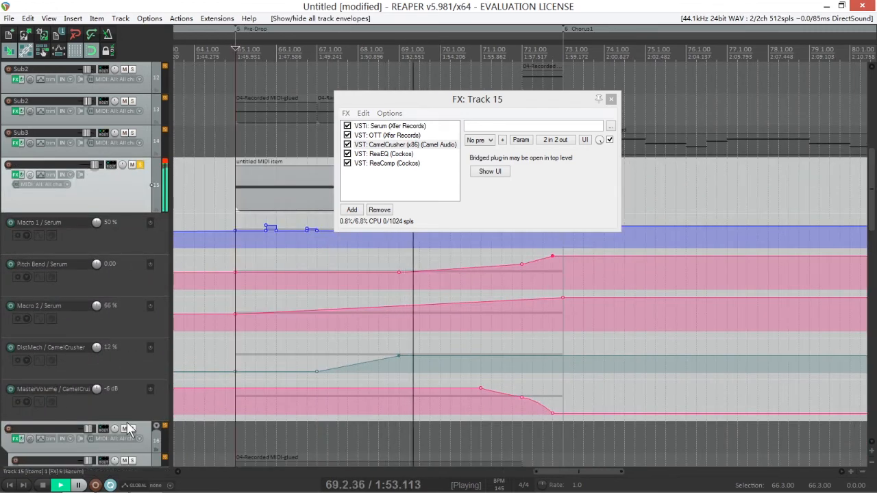
pyautogui.moveTo(129, 421); pyautogui.dragTo(129, 445)
pyautogui.scroll(-1, 133, 399)
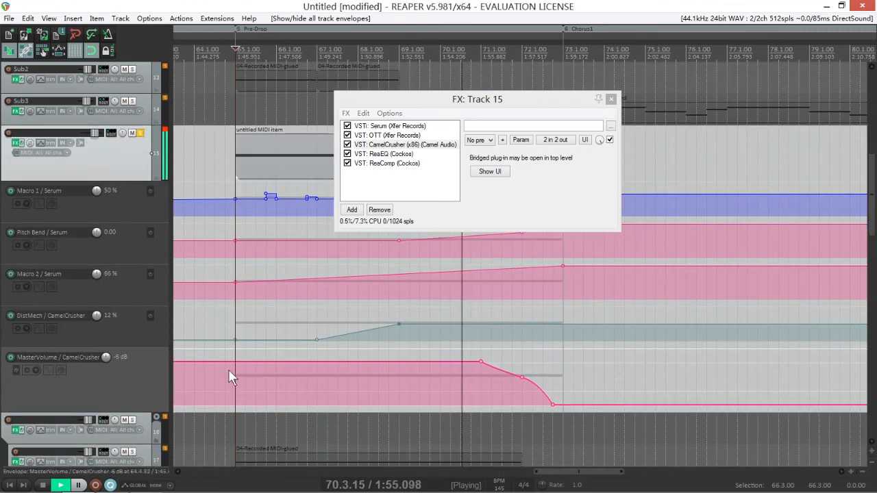
# Add MasterVolume envelope points at 65.1.00 and 67.1.00, dropping the volume to 0.35 at 65.1.00 for a fade-in.
pyautogui.keyDown('shift'); pyautogui.click(237, 365); pyautogui.keyUp('shift')
pyautogui.keyDown('shift'); pyautogui.click(320, 365); pyautogui.keyUp('shift')
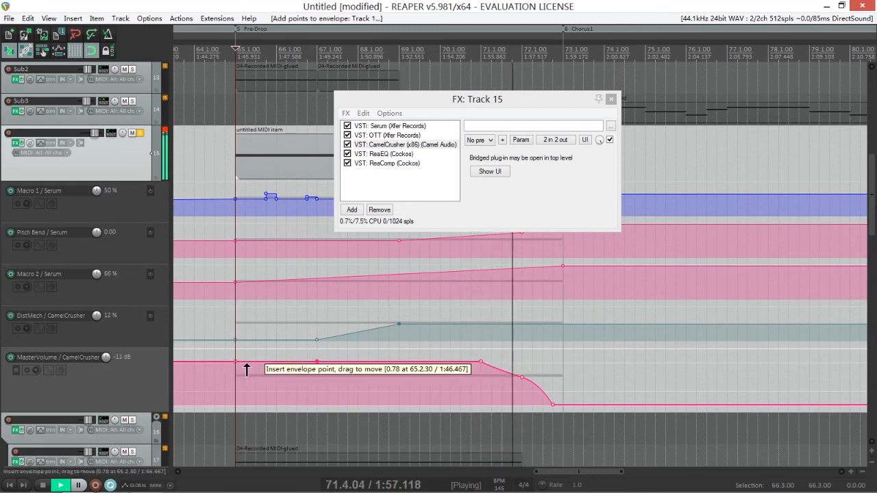
pyautogui.moveTo(236, 363); pyautogui.dragTo(233, 382)
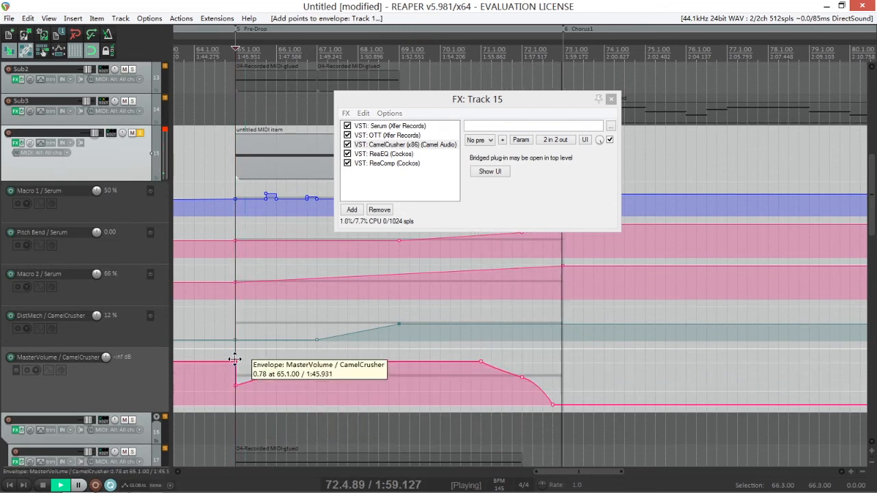
pyautogui.click(235, 359)
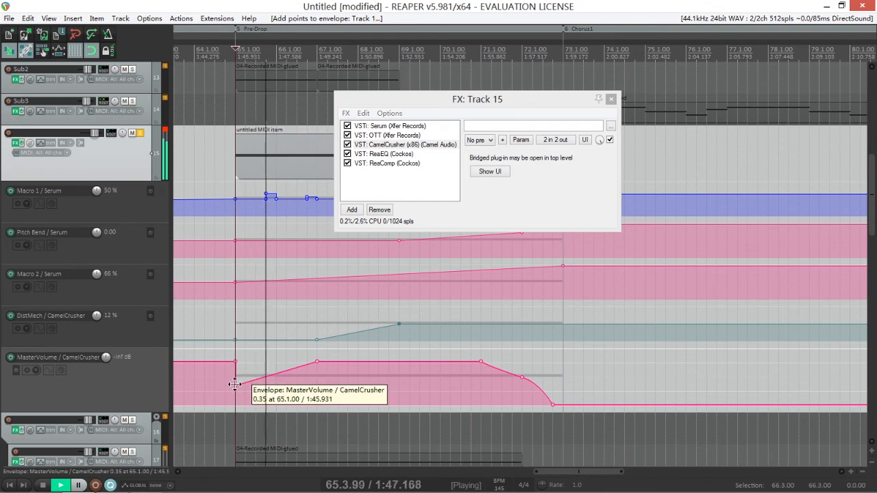
# Move the end point of the MasterVolume fade-in to 68.1.00 and lower it to 0.73.
pyautogui.moveTo(317, 362); pyautogui.dragTo(358, 361)
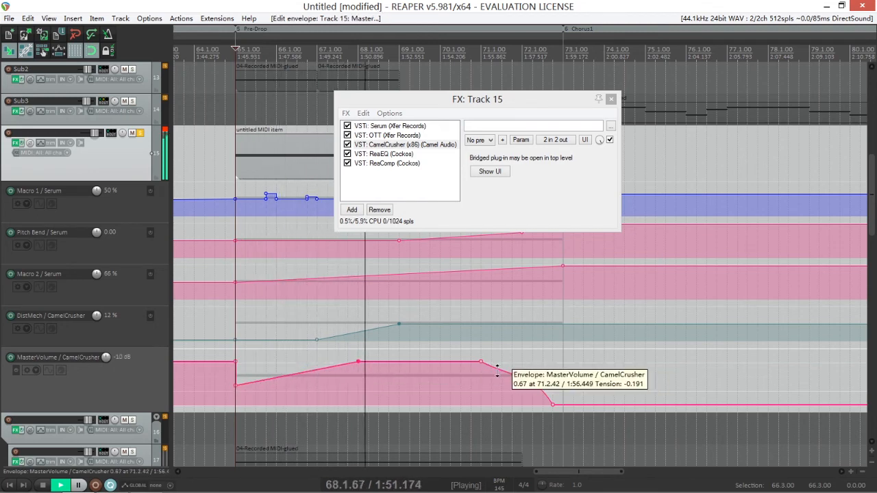
pyautogui.scroll(1, 497, 378)
pyautogui.scroll(-1, 427, 379)
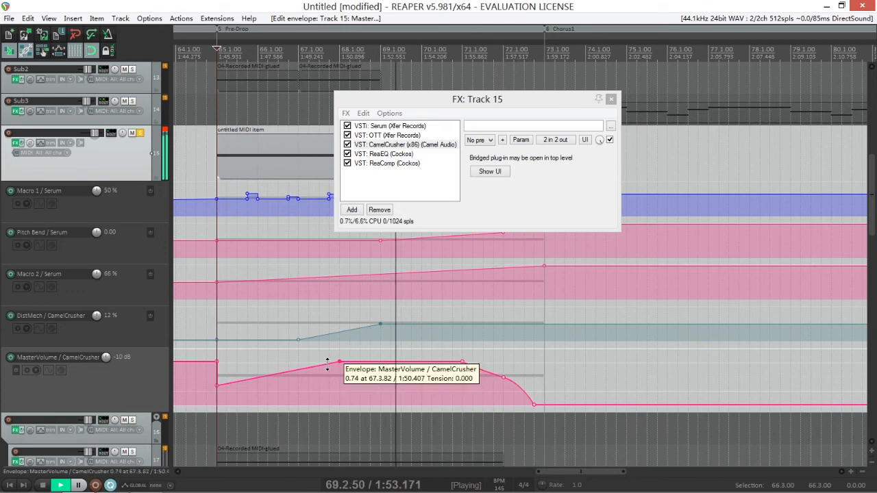
pyautogui.moveTo(339, 362); pyautogui.dragTo(340, 366)
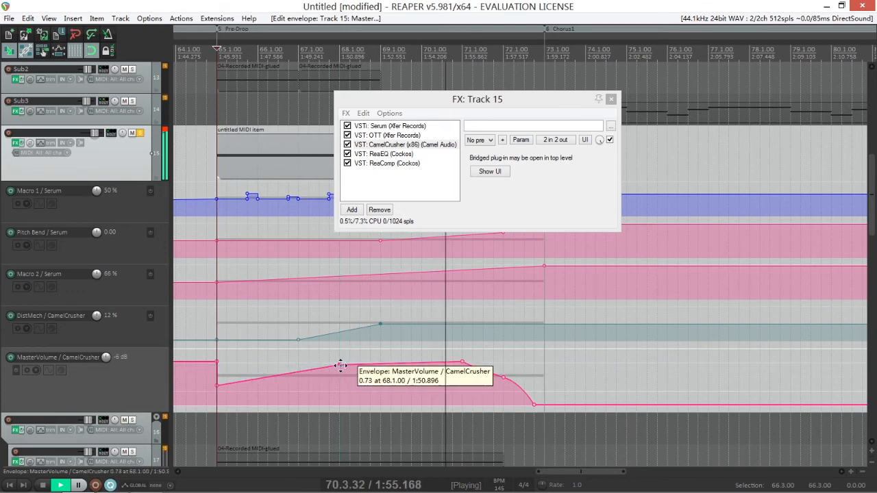
# Move the final point of the MasterVolume fade-out to 73.1.00 and play from 71.1.00 to check the fade.
pyautogui.scroll(2, 473, 391)
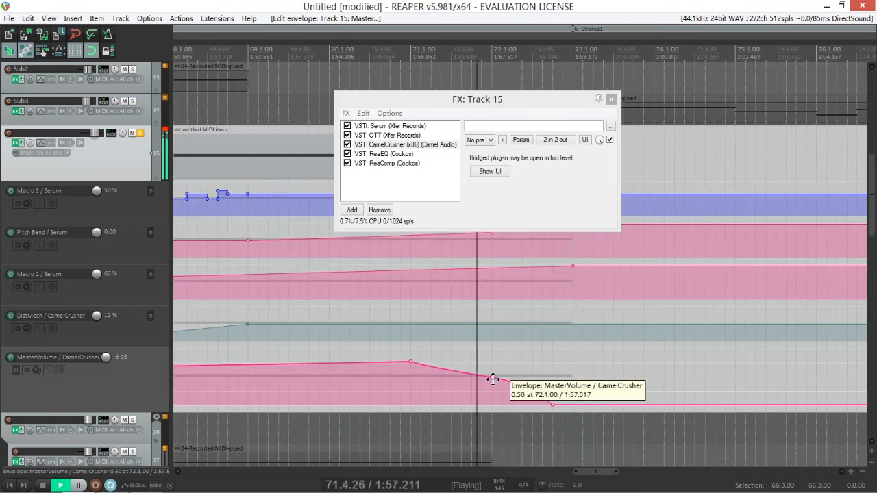
pyautogui.press('space')
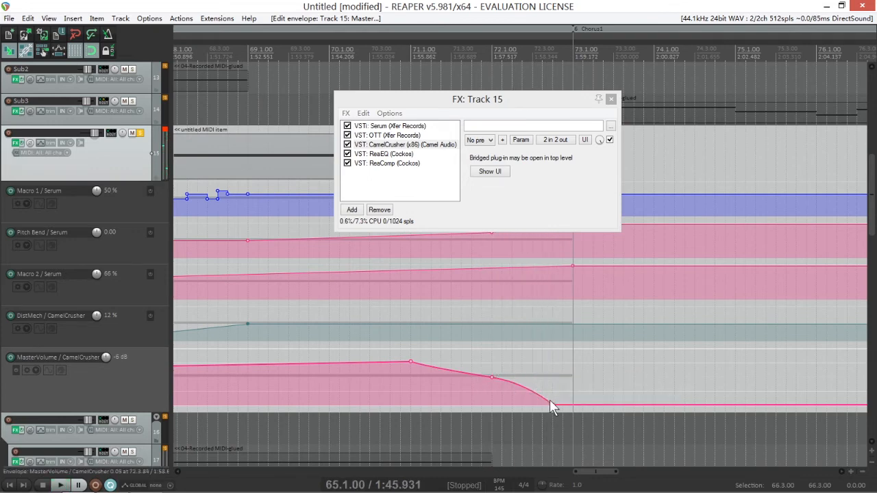
pyautogui.moveTo(552, 406); pyautogui.dragTo(573, 406)
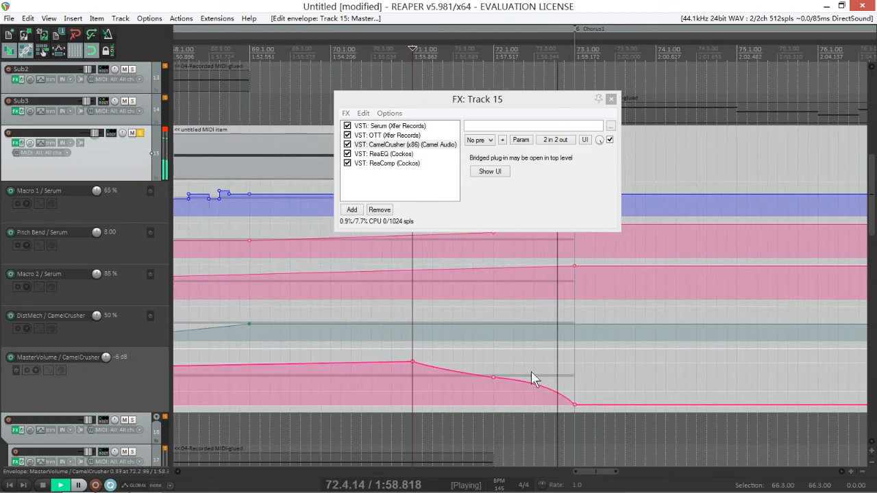
pyautogui.press('space')
pyautogui.click(611, 98)
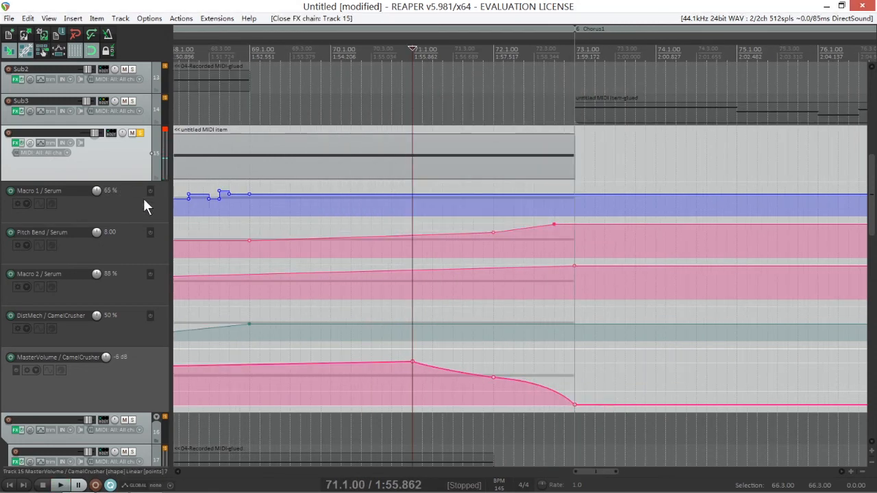
pyautogui.click(564, 398)
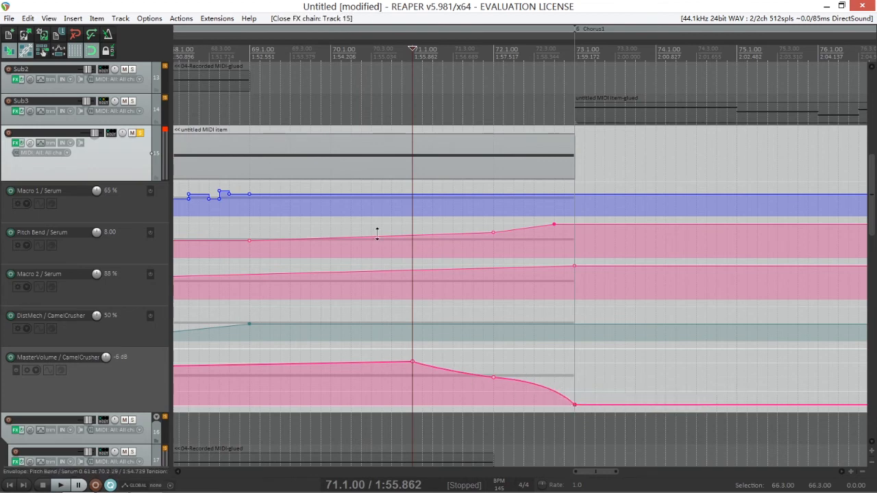
# Shorten track 15's MIDI item to end one beat before Chorus1, and unsolo the track.
pyautogui.moveTo(574, 159); pyautogui.dragTo(553, 164)
pyautogui.click(491, 123)
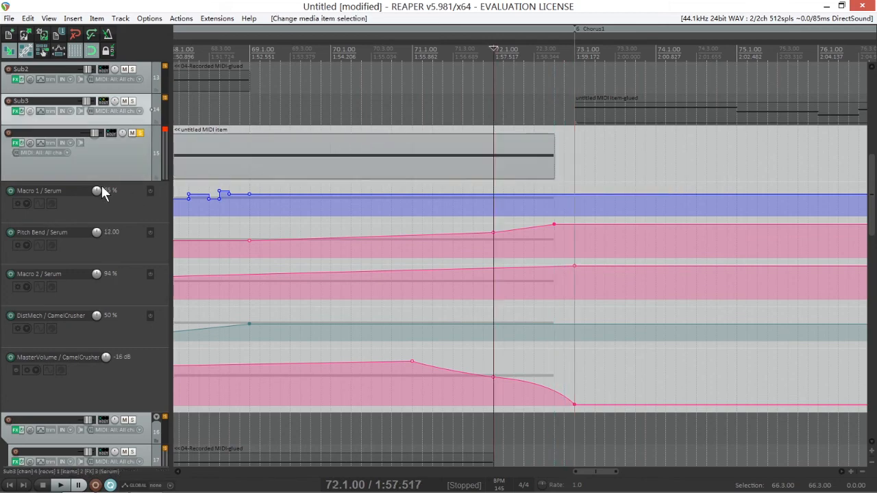
pyautogui.click(140, 133)
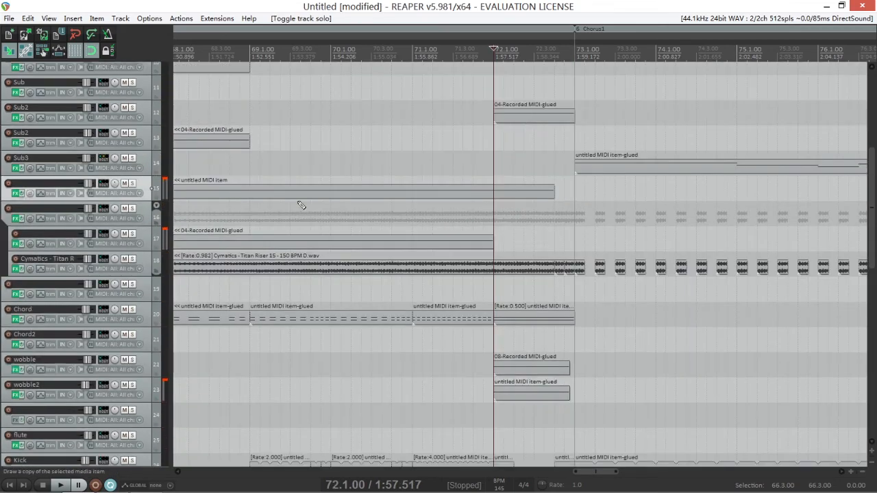
# Save the project and play the full mix from just before the Pre-Drop to check track 15 in context.
pyautogui.scroll(-3, 402, 206)
pyautogui.press('space')
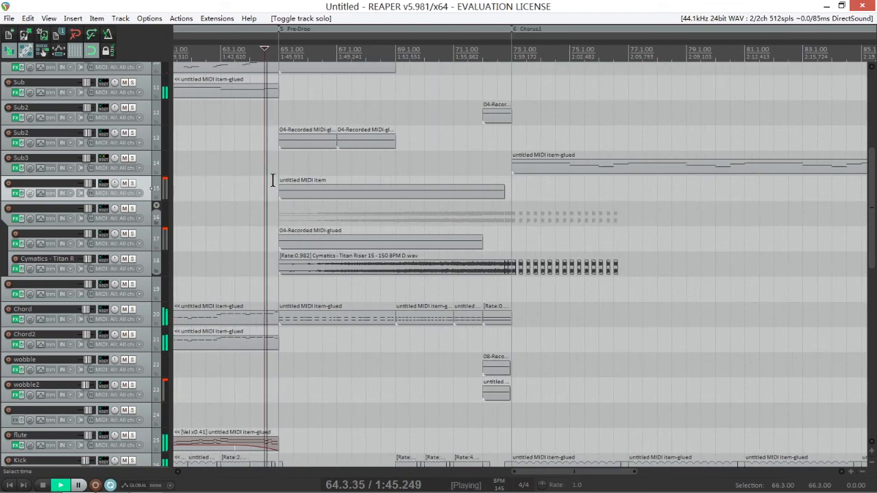
pyautogui.scroll(4, 267, 180)
pyautogui.scroll(3, 128, 277)
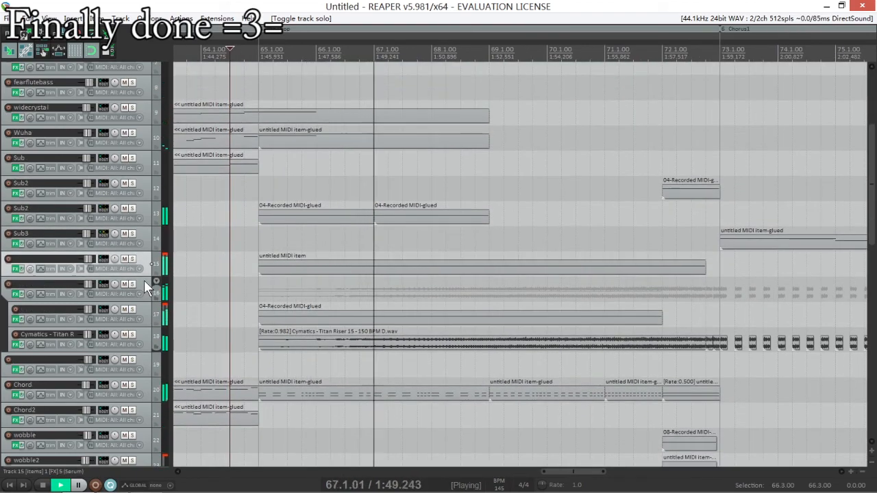
pyautogui.scroll(-3, 308, 268)
pyautogui.scroll(2, 352, 274)
# Lower track 15's volume to about -6.4 dB in the mixer and save the project.
pyautogui.hotkey('ctrl', 'm')
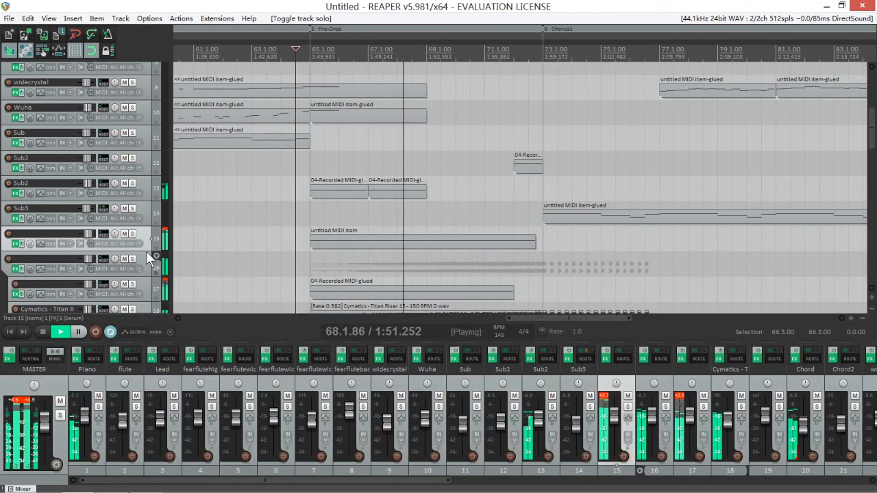
pyautogui.moveTo(629, 412); pyautogui.dragTo(613, 423)
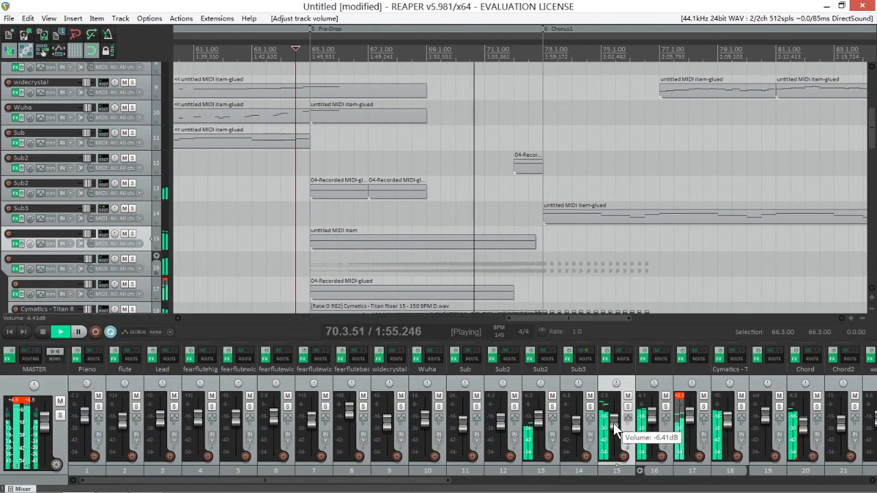
pyautogui.click(623, 358)
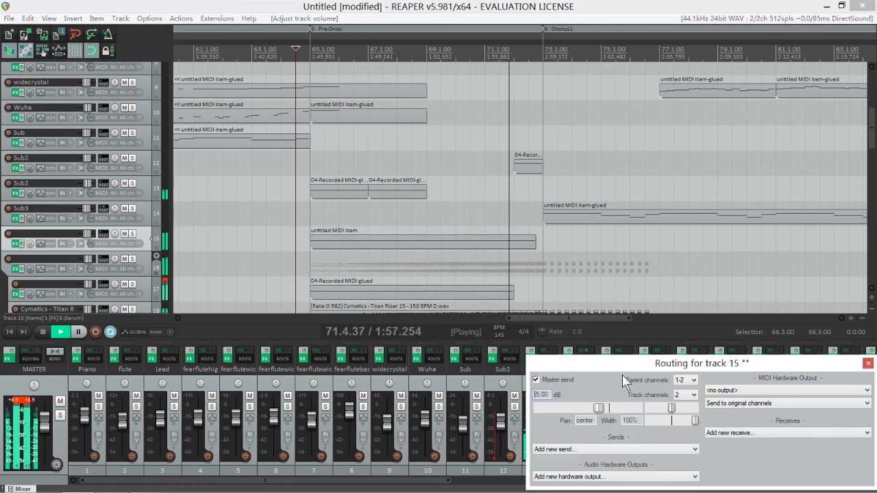
pyautogui.click(868, 365)
pyautogui.hotkey('ctrl', 'm')
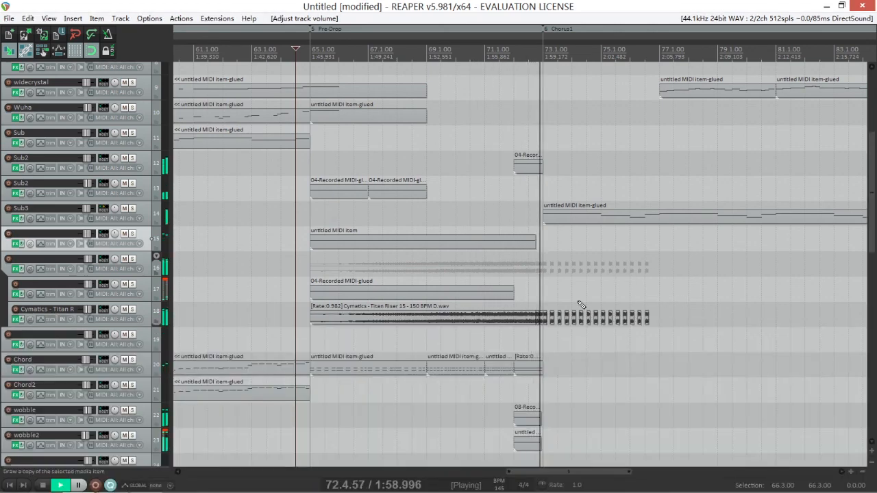
pyautogui.scroll(-5, 581, 304)
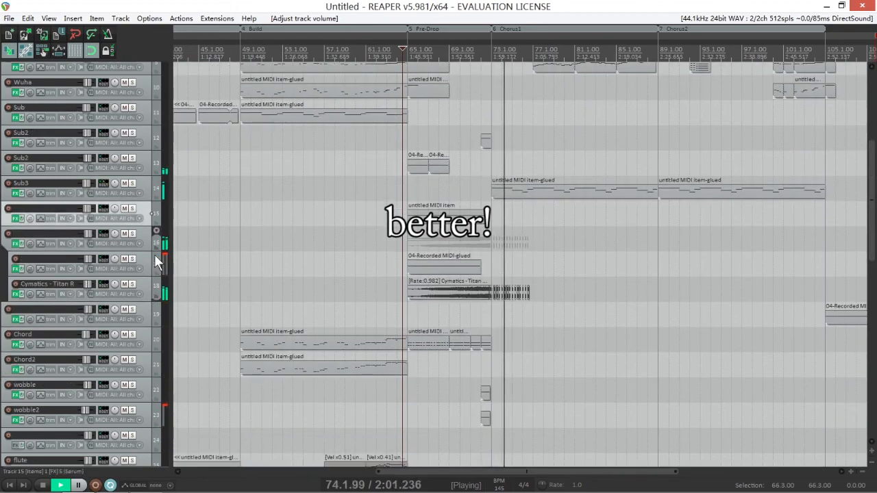
# Examine the tracks across the whole arrangement while playback runs through Chorus1.
pyautogui.scroll(-10, 154, 370)
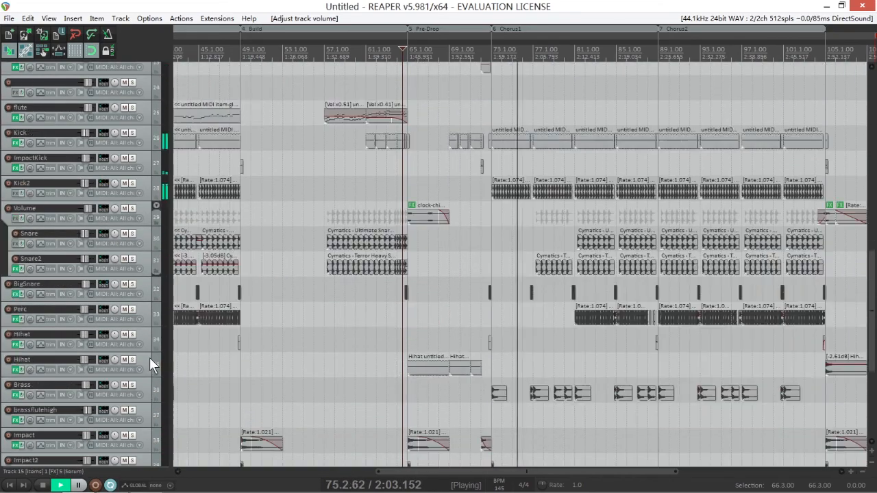
pyautogui.scroll(-2, 150, 358)
pyautogui.scroll(1, 516, 333)
pyautogui.scroll(-4, 433, 333)
pyautogui.scroll(4, 436, 335)
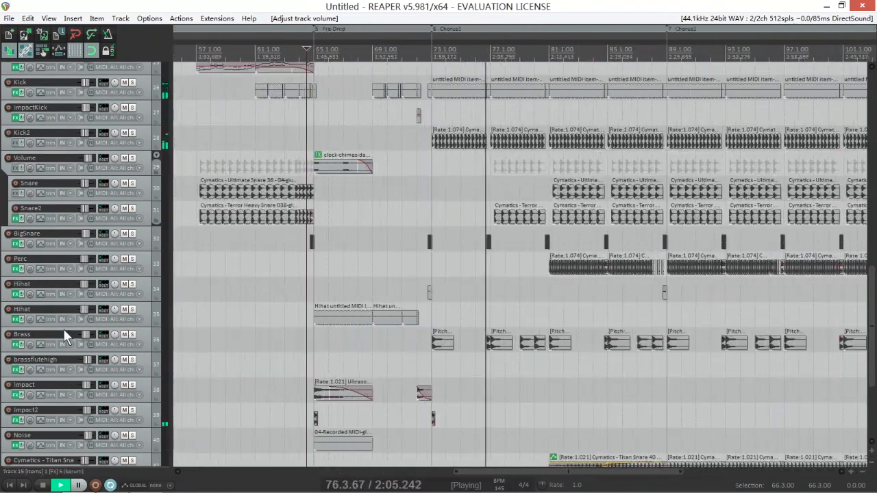
pyautogui.scroll(15, 65, 332)
pyautogui.scroll(-3, 485, 207)
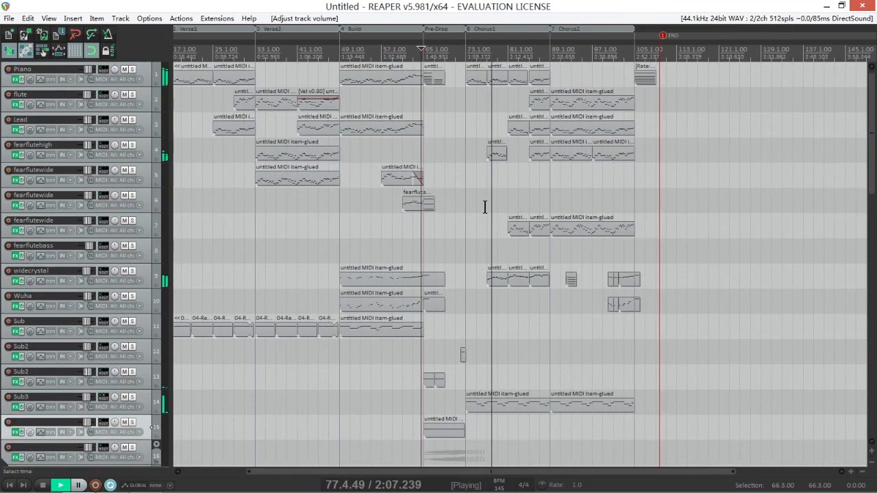
pyautogui.scroll(2, 485, 207)
pyautogui.scroll(2, 675, 216)
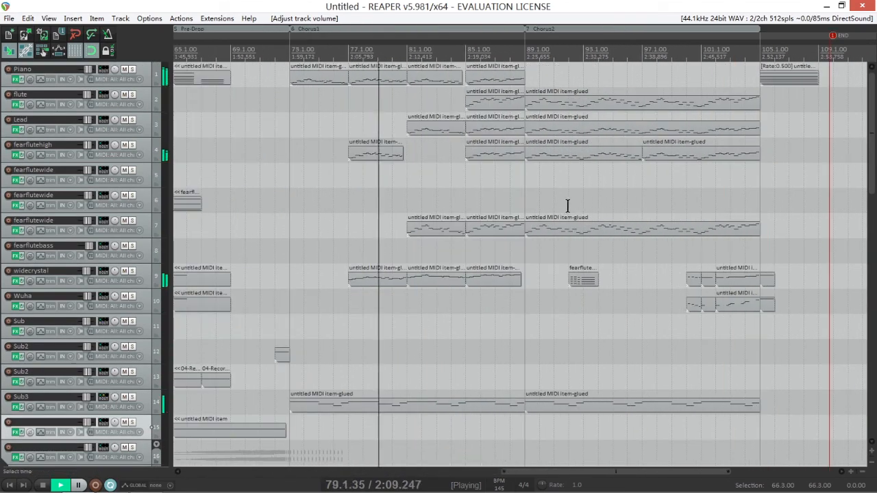
pyautogui.scroll(1, 568, 205)
pyautogui.scroll(-1, 540, 205)
pyautogui.scroll(-2, 115, 295)
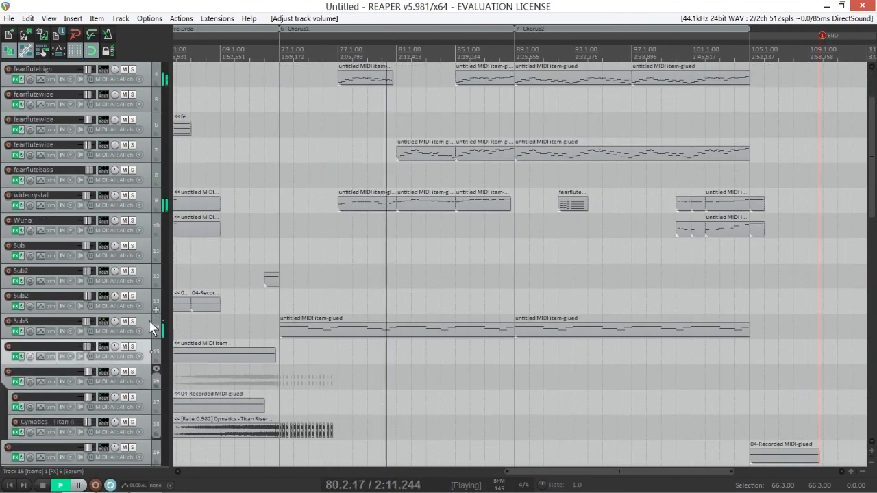
pyautogui.scroll(-3, 149, 320)
pyautogui.scroll(-13, 122, 276)
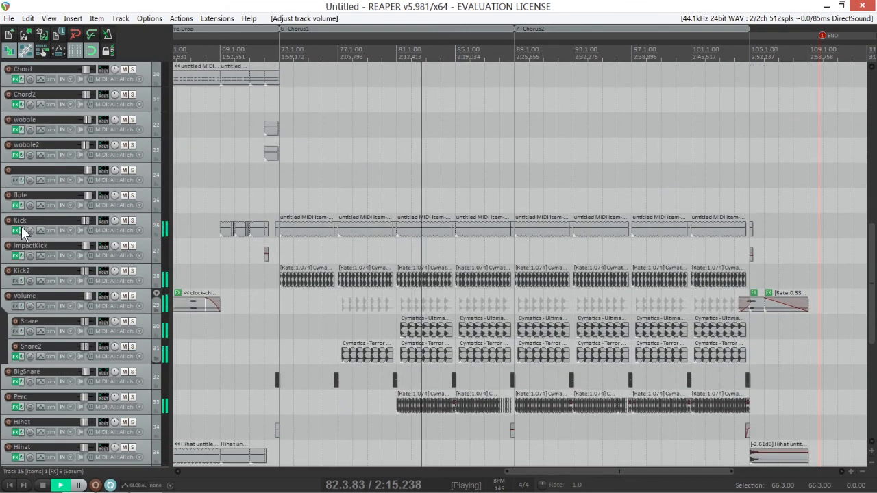
pyautogui.scroll(19, 80, 224)
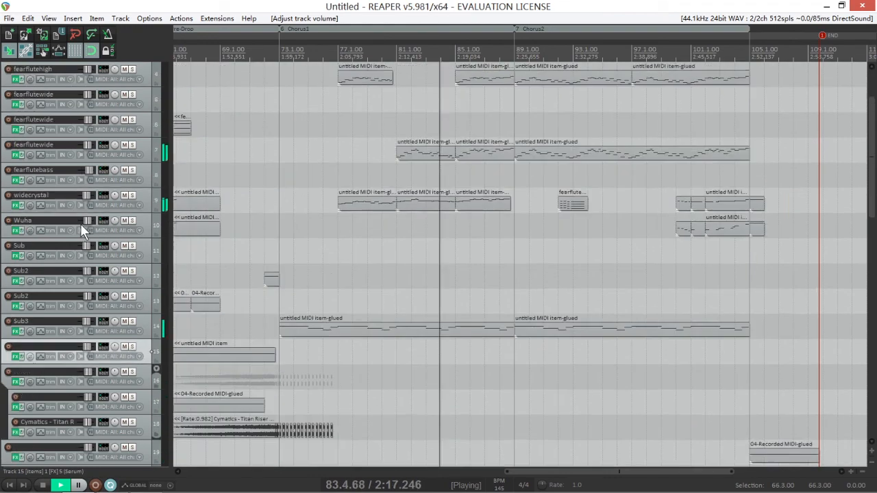
pyautogui.scroll(3, 433, 210)
pyautogui.scroll(2, 490, 206)
pyautogui.scroll(-4, 342, 188)
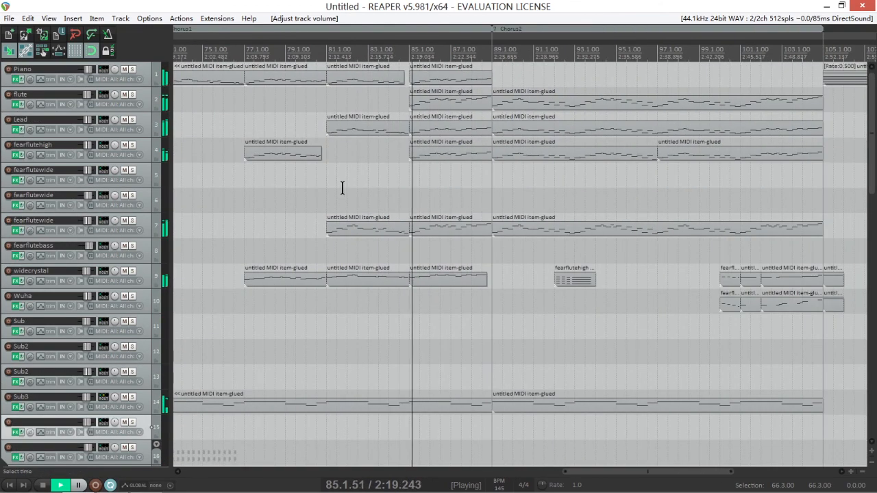
# Inspect the Synth1 Trumpet preset in the FX chain of track 2, flute, and close the chain.
pyautogui.click(16, 105)
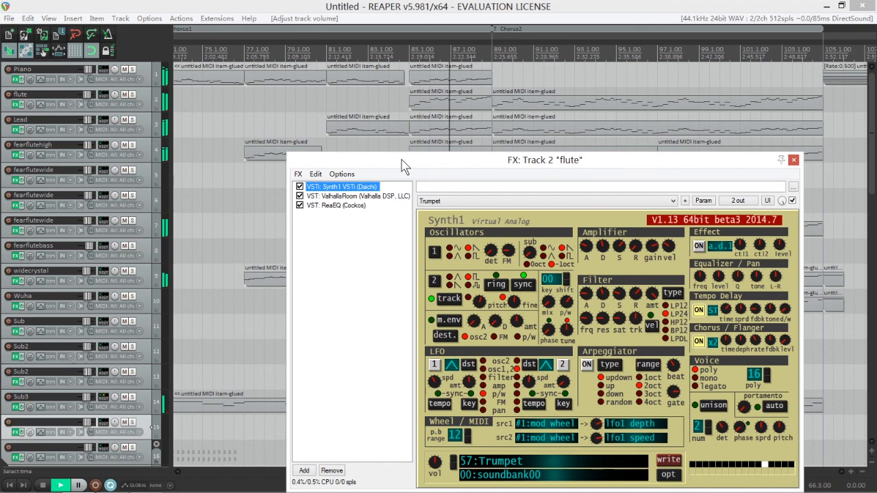
pyautogui.moveTo(404, 166); pyautogui.dragTo(395, 158)
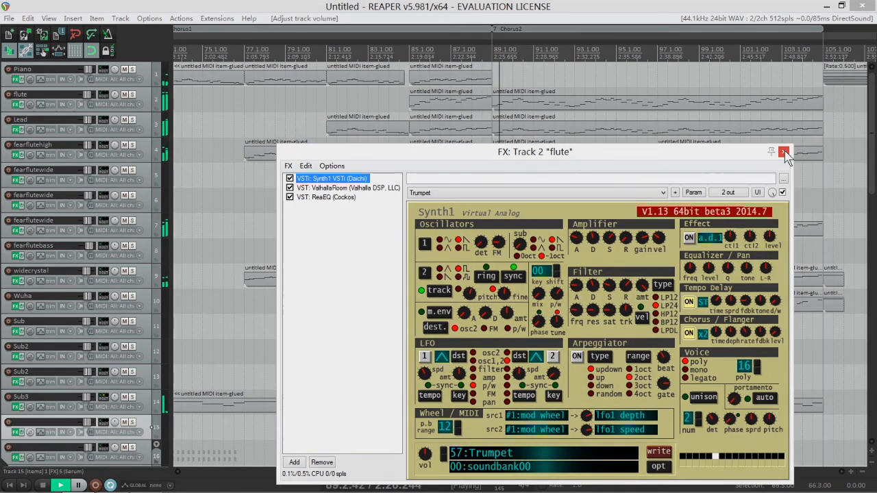
pyautogui.click(785, 152)
# Save the project while playback continues through Chorus2.
pyautogui.scroll(-4, 466, 175)
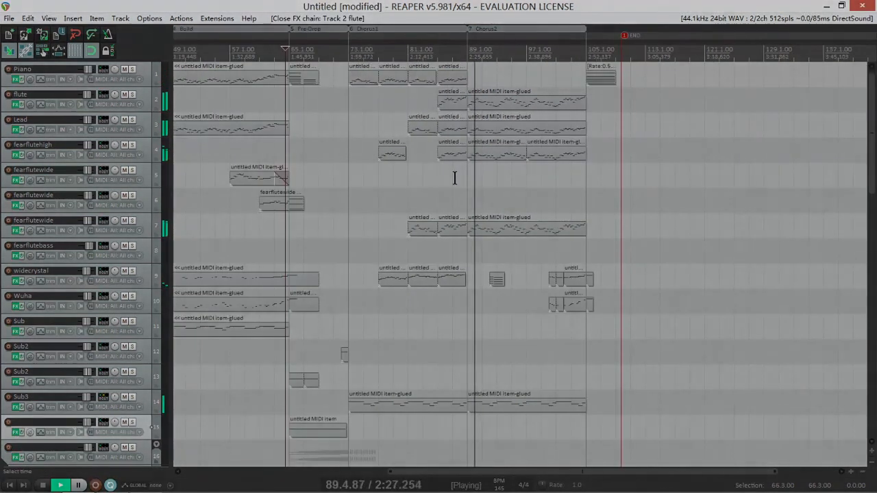
pyautogui.scroll(-4, 384, 207)
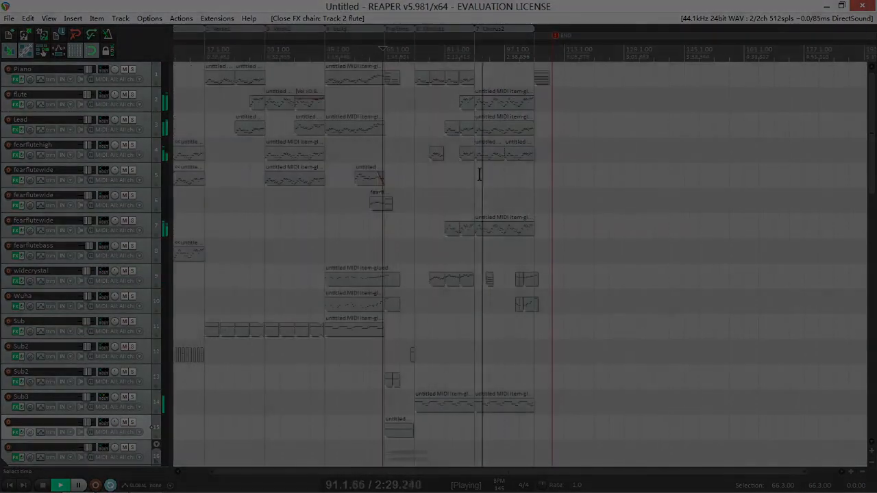
pyautogui.scroll(2, 384, 208)
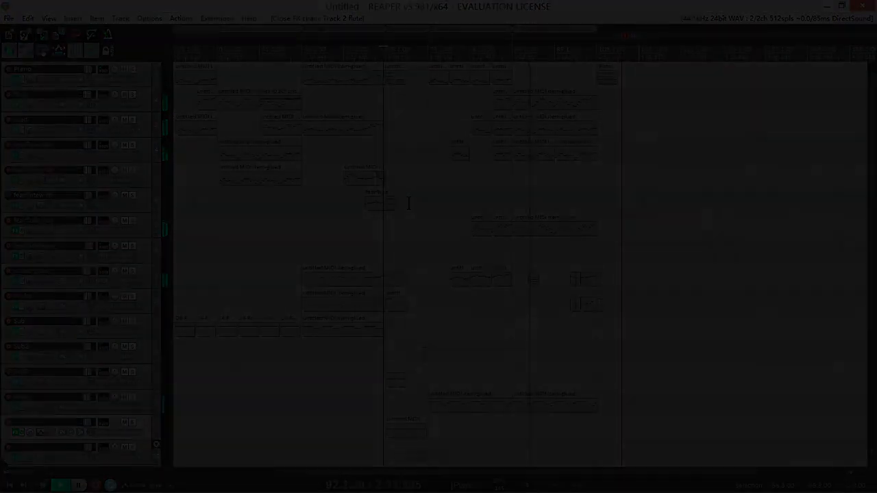